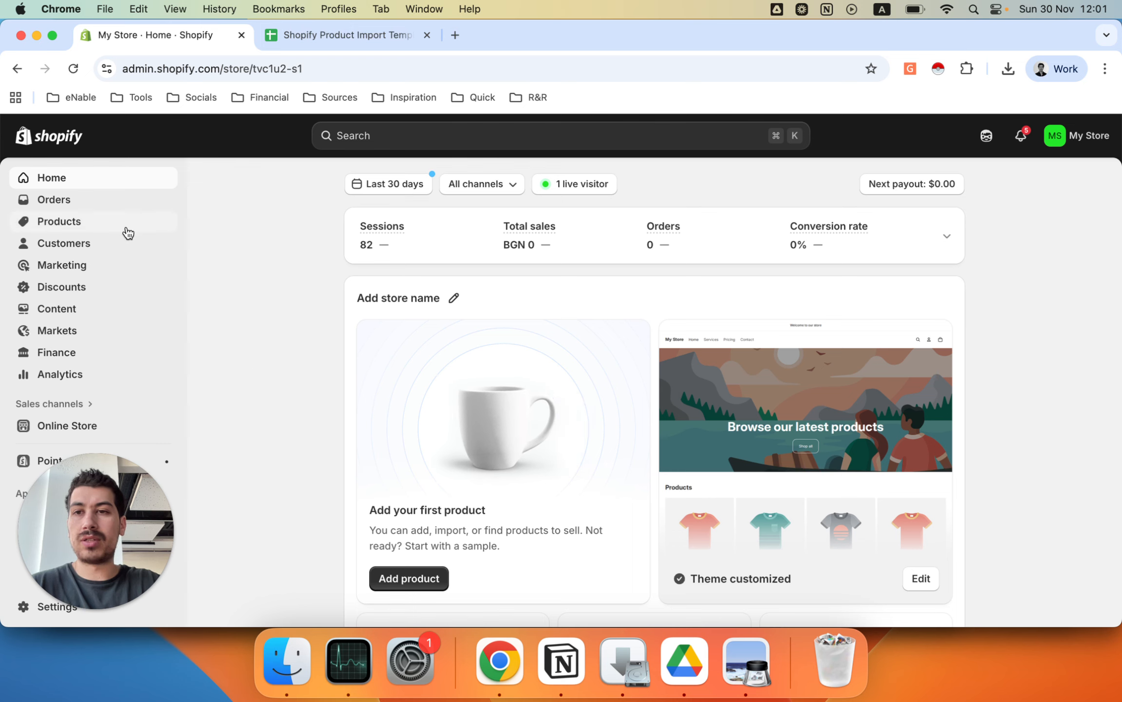
Start adding a new product to the store and set its title to "The Best Sofa"
click(107, 225)
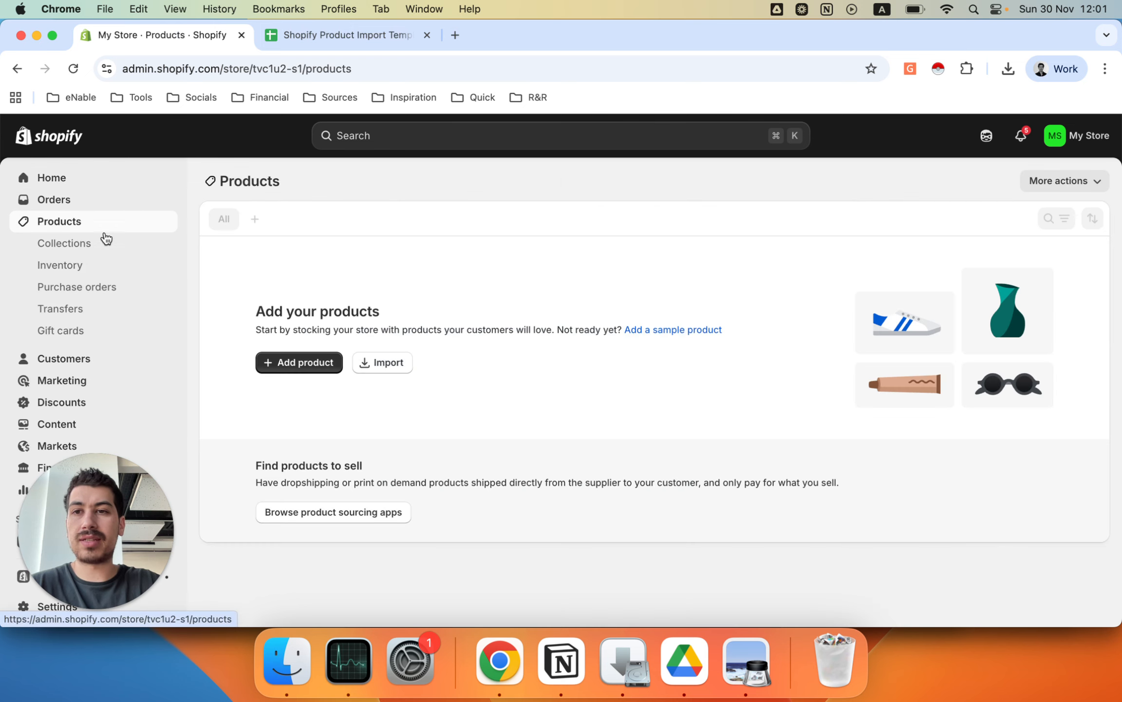
click(308, 363)
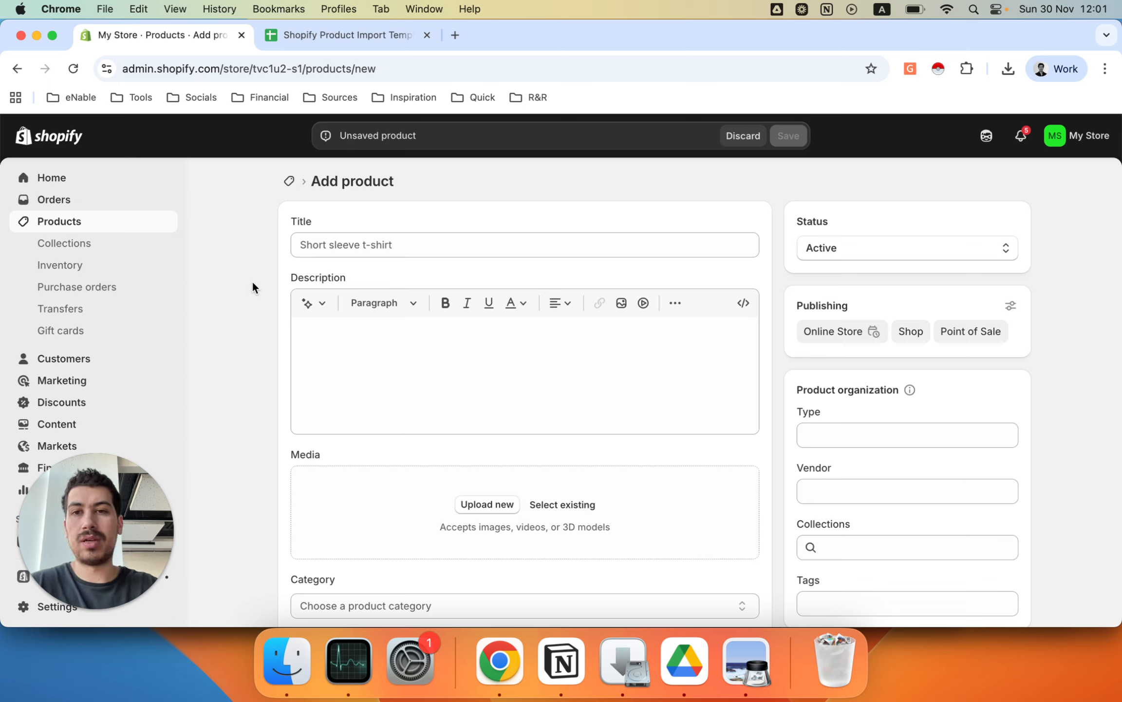
scroll(264, 445, down, 1)
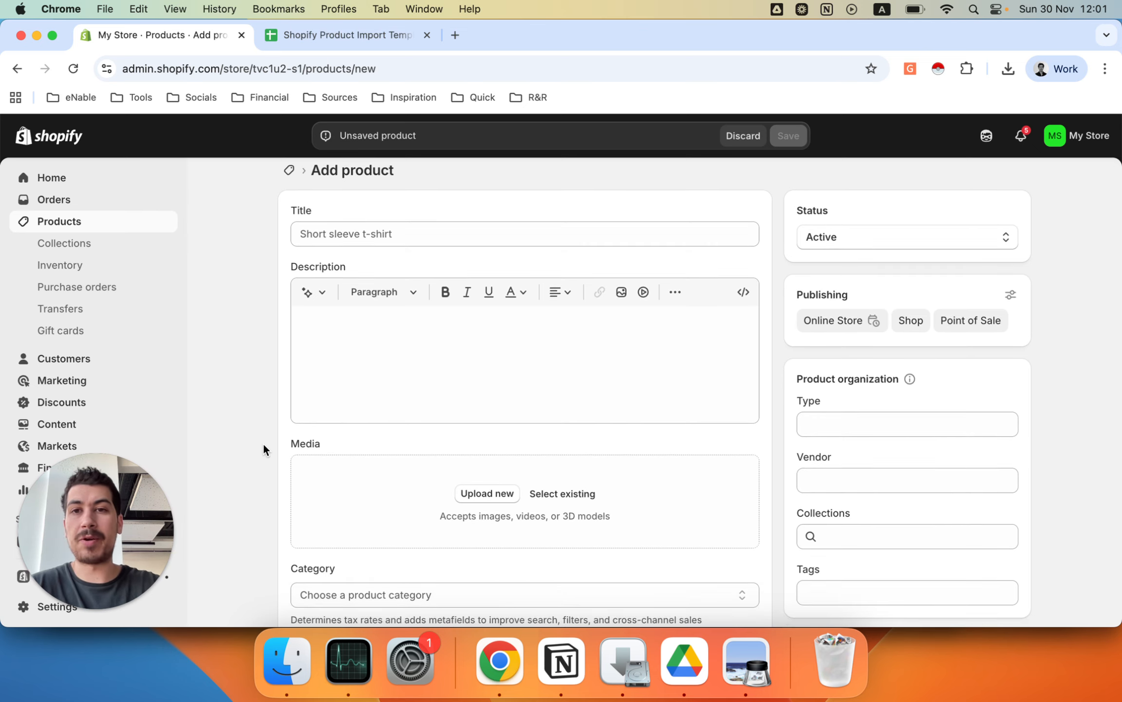
scroll(263, 449, up, 1)
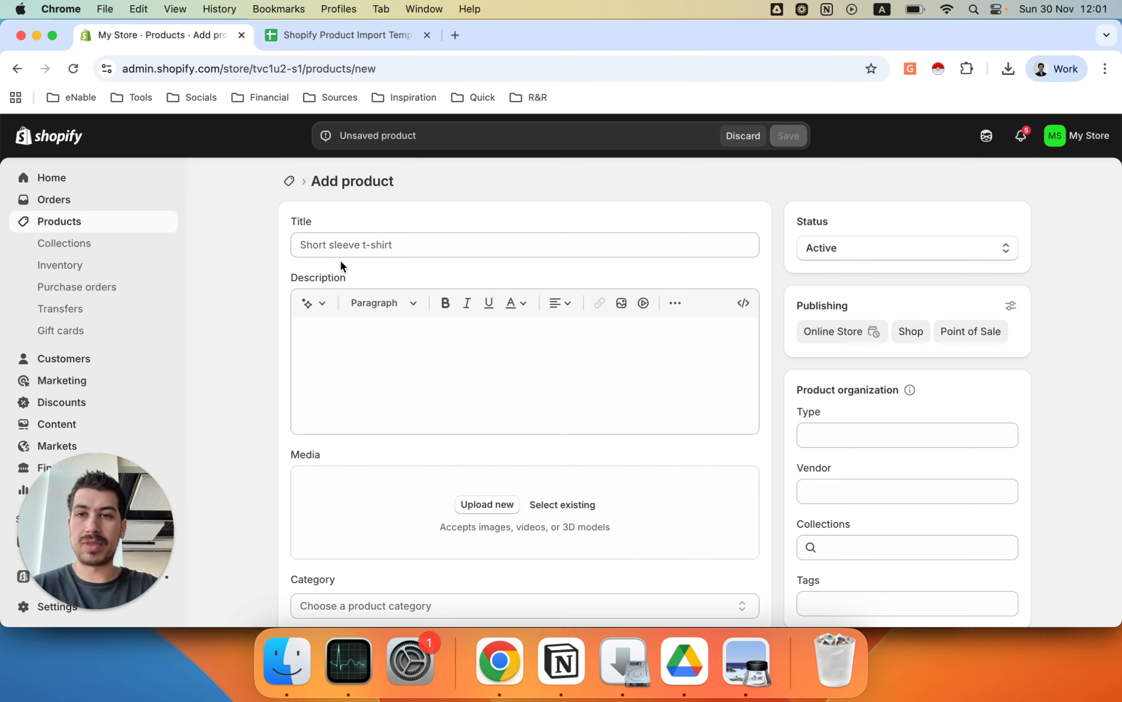
click(354, 242)
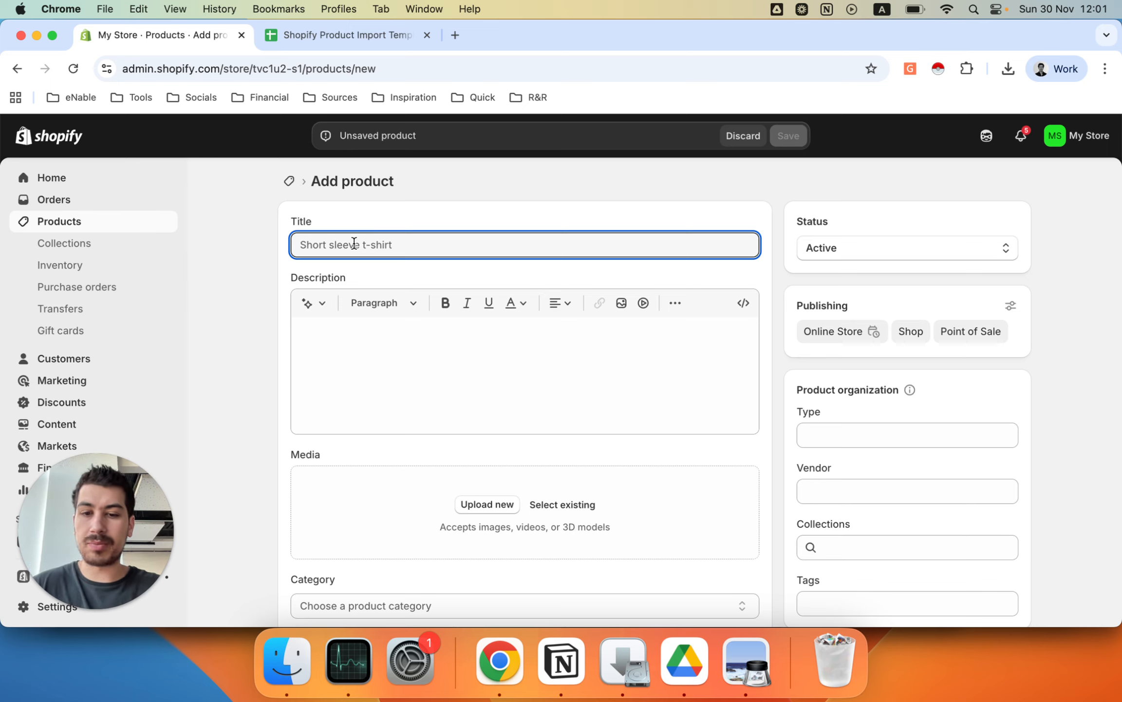
text(The be)
key(BackSpace)
key(BackSpace)
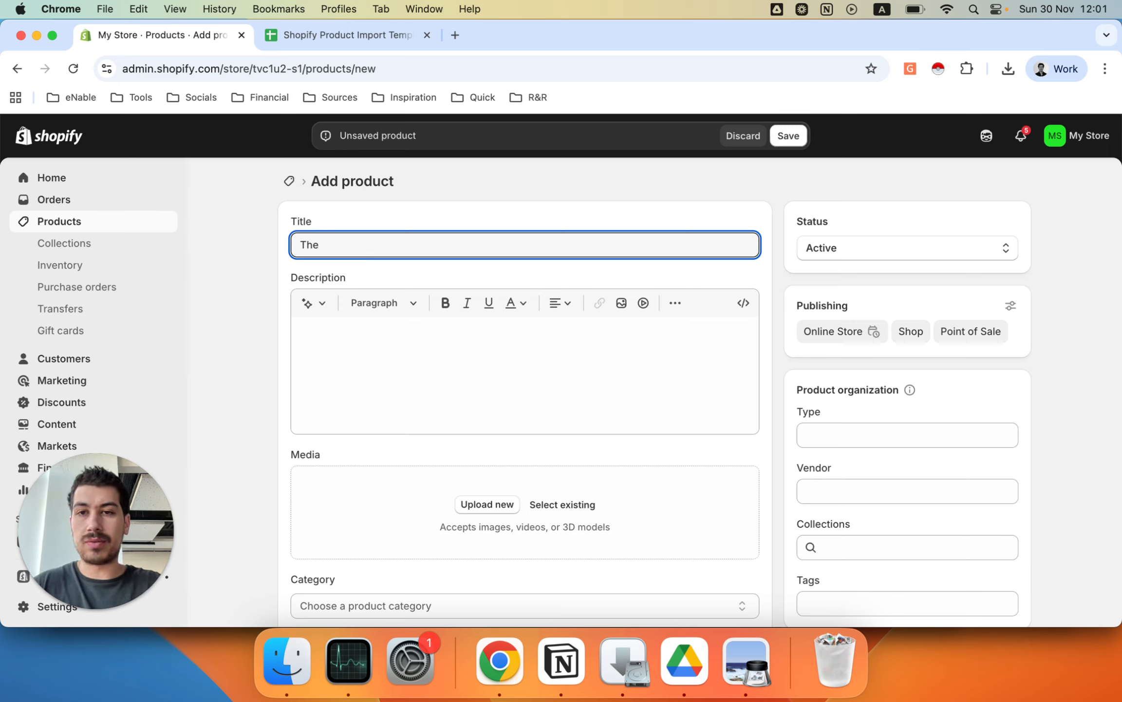
text(Best Sofa)
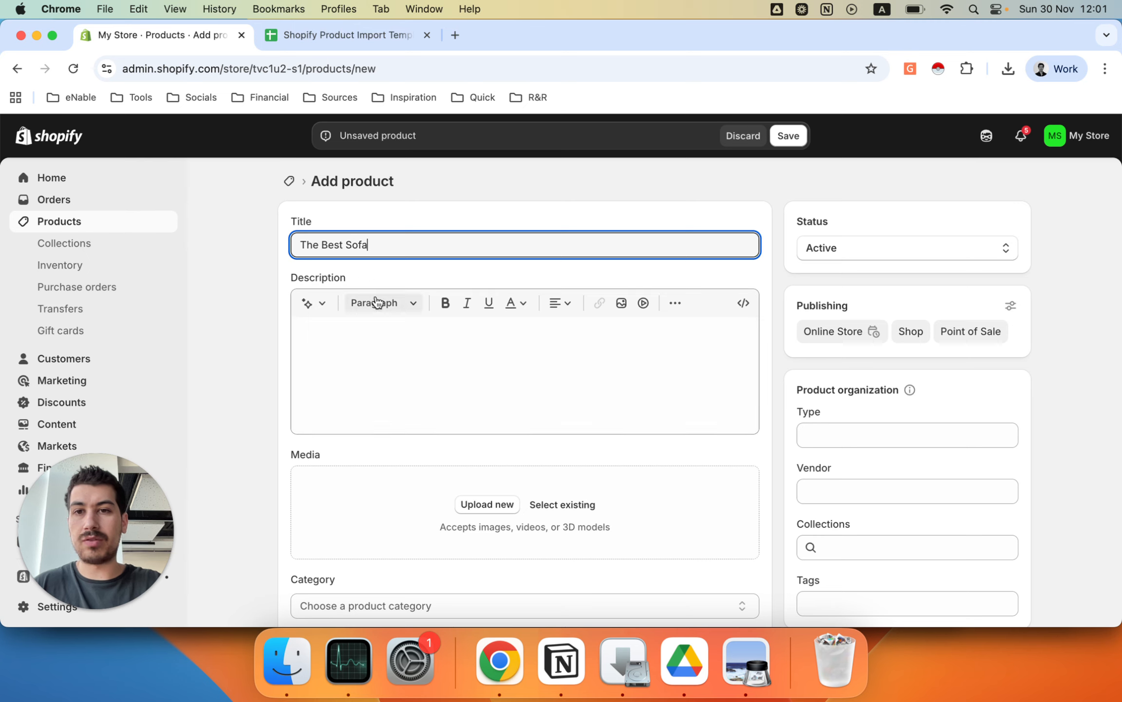
Generate the product description from the keywords "high quality sofa" with the Sophisticated tone and keep the generated text
click(355, 355)
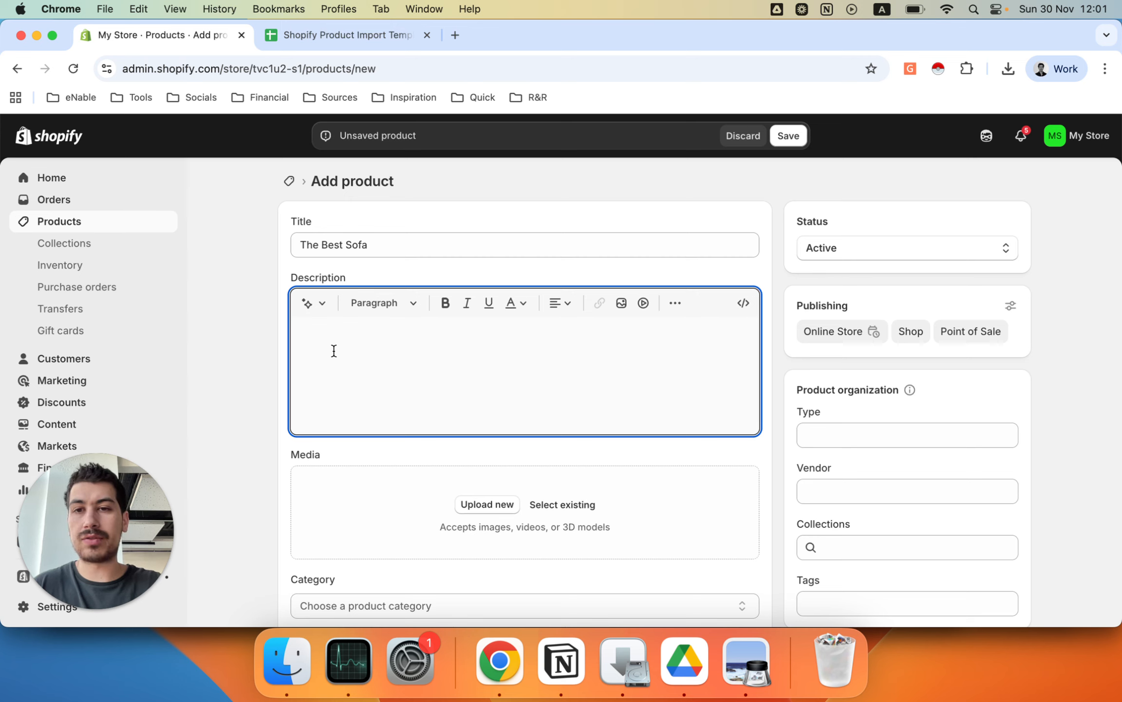
click(311, 304)
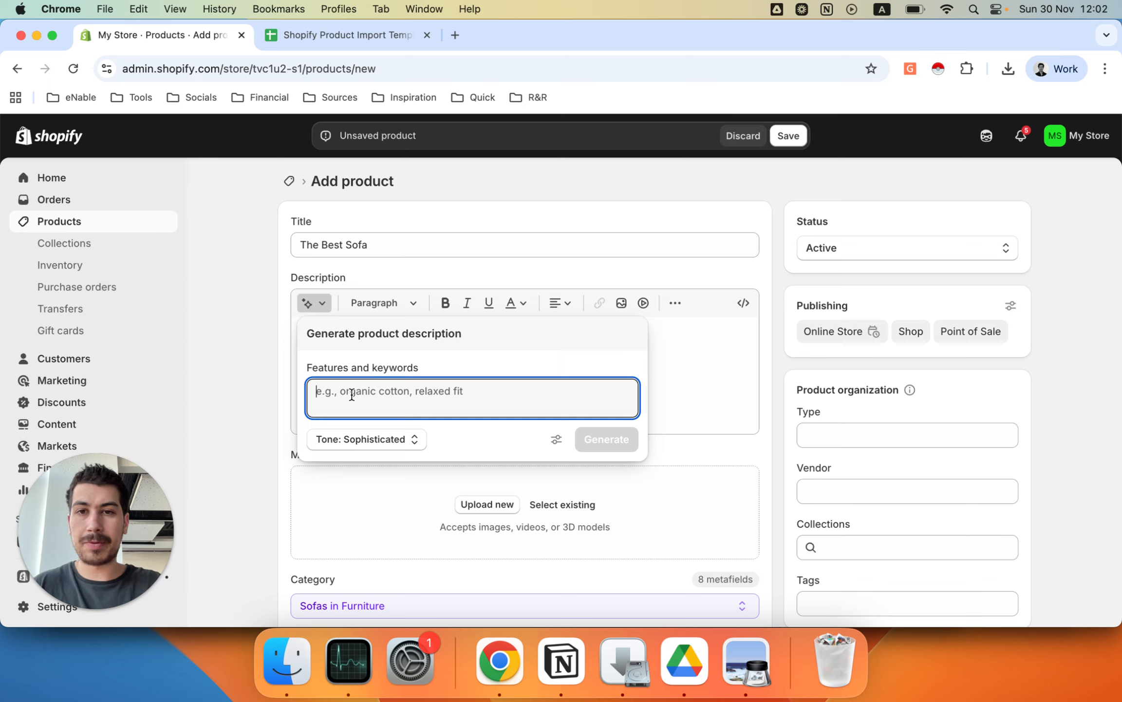
text(high )
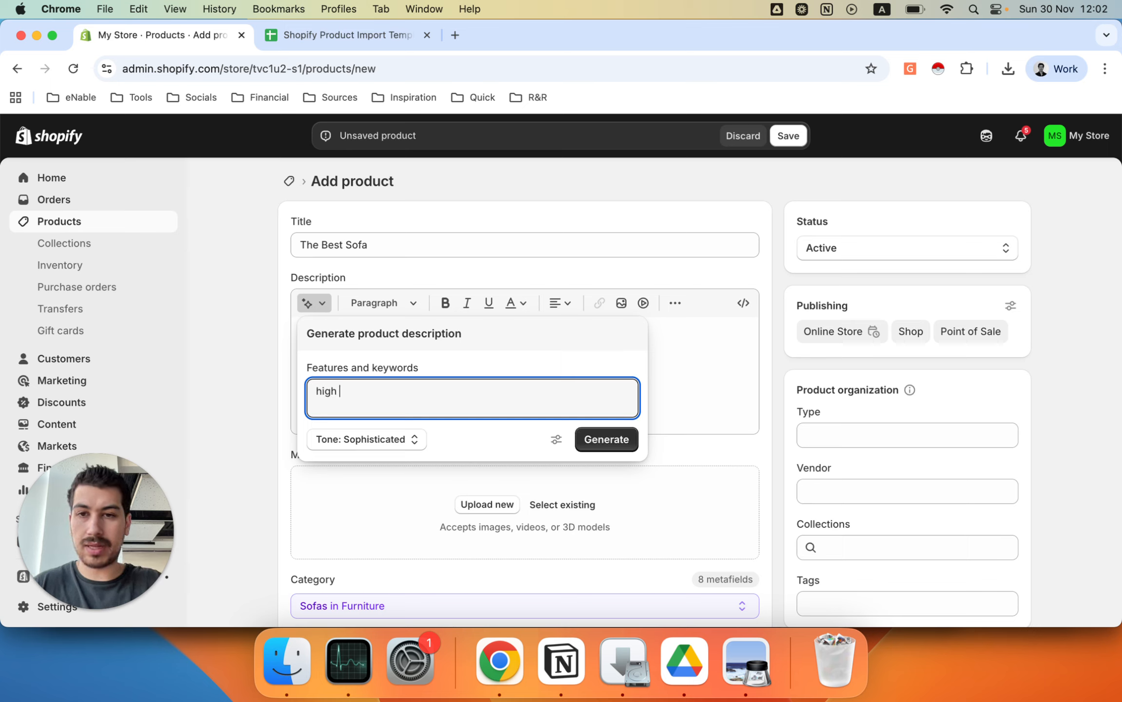
text(quality sofa)
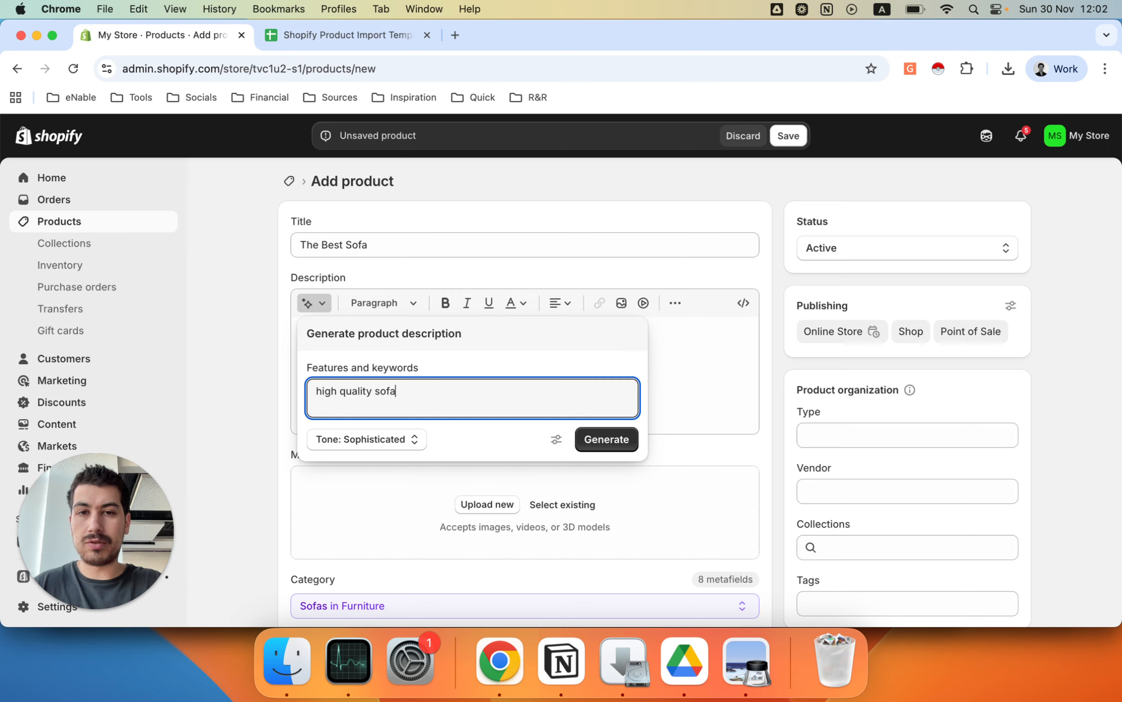
click(587, 443)
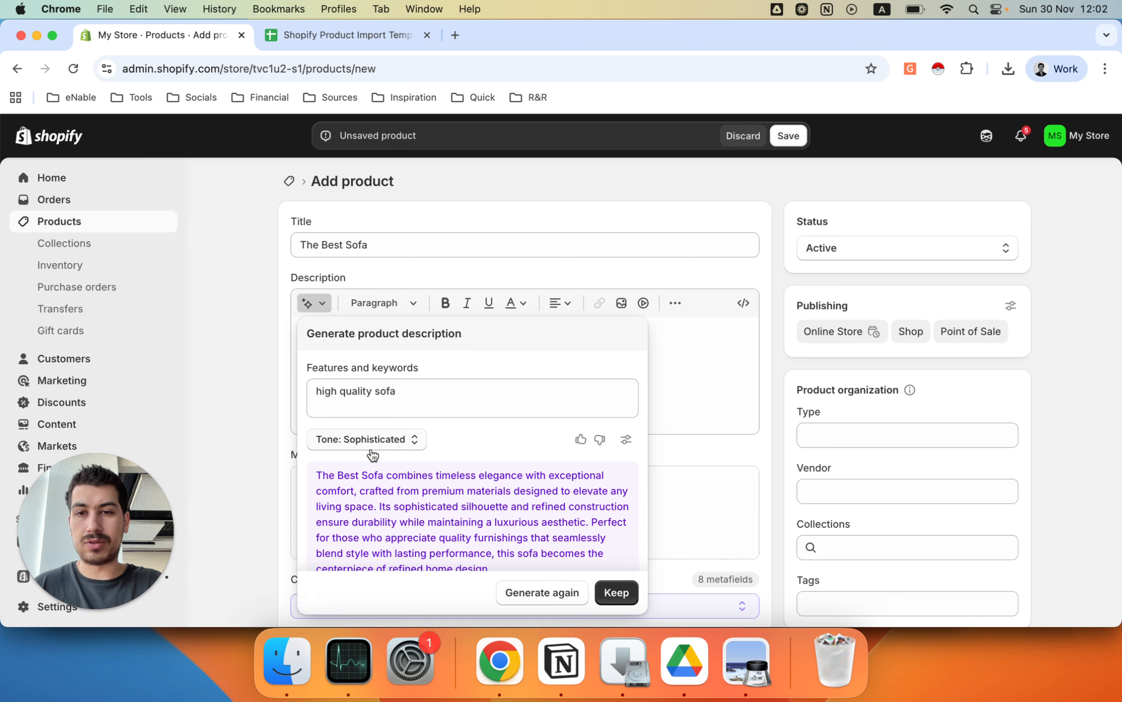
scroll(476, 476, down, 1)
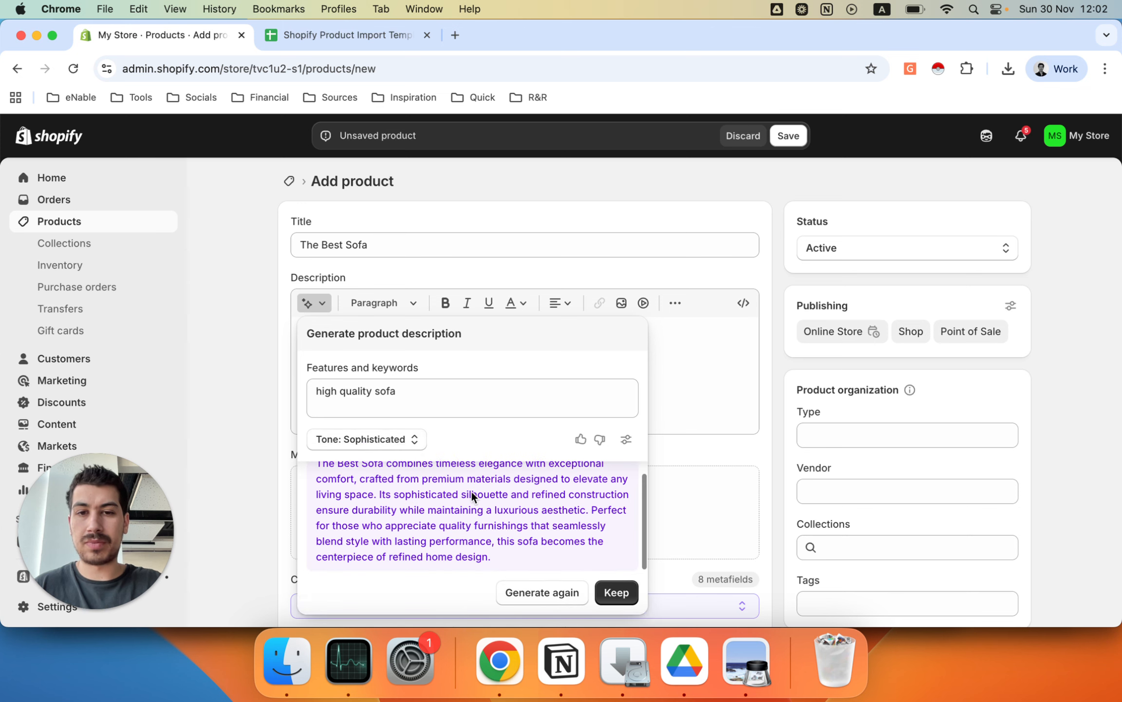
click(615, 591)
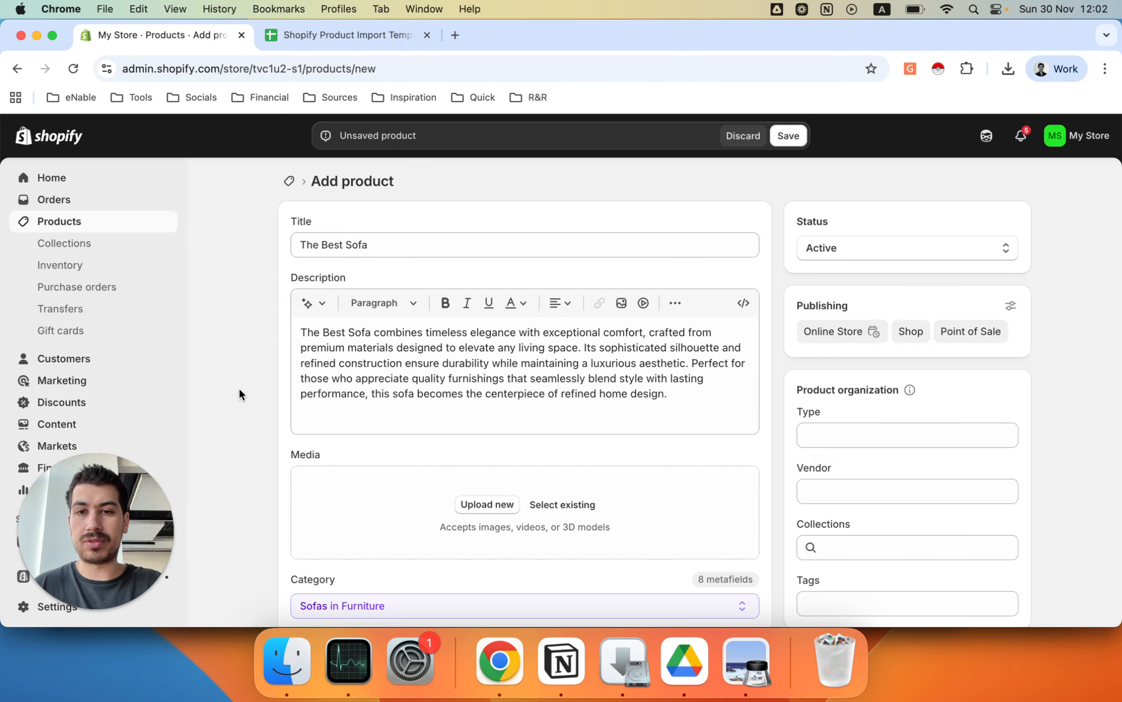
Add the blue, green and grey sofa images to the product's media, with the blue sofa first
scroll(239, 391, down, 3)
scroll(239, 389, down, 1)
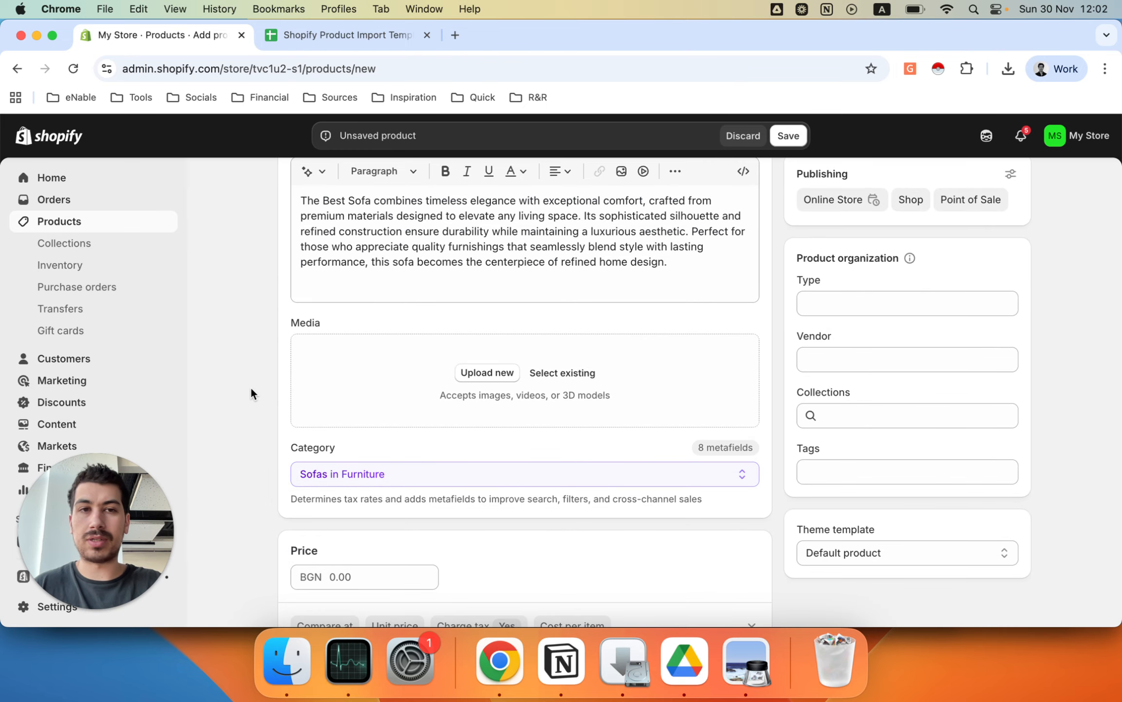
scroll(251, 393, down, 2)
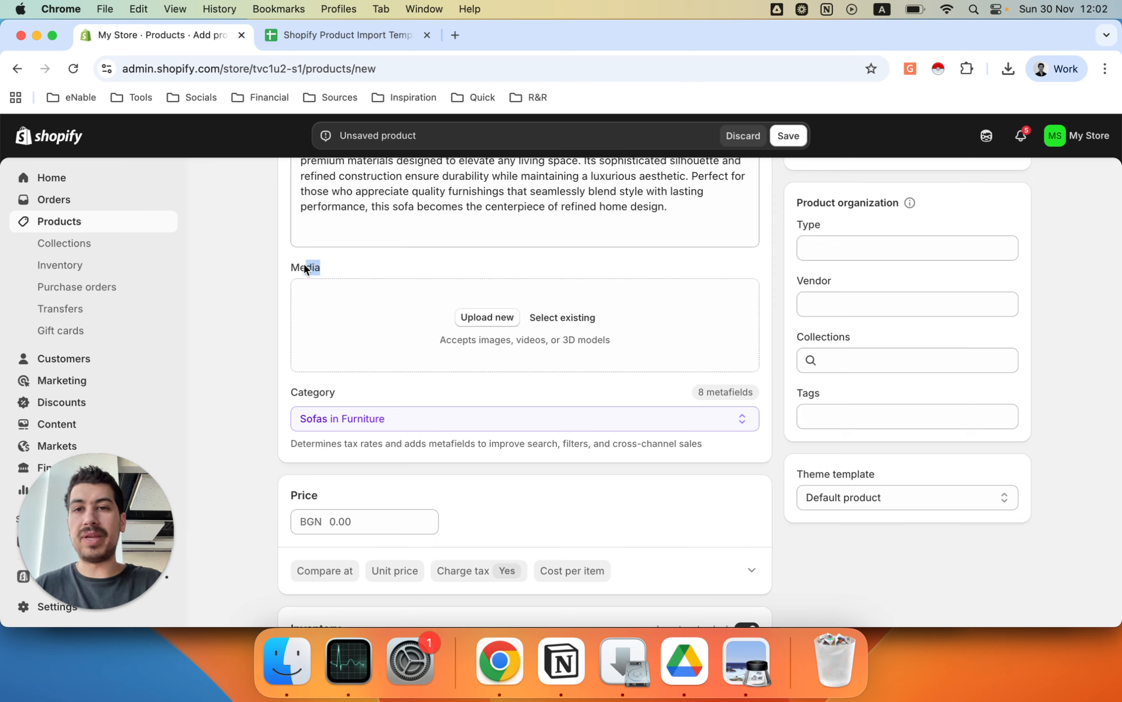
drag(304, 264, 290, 264)
click(290, 264)
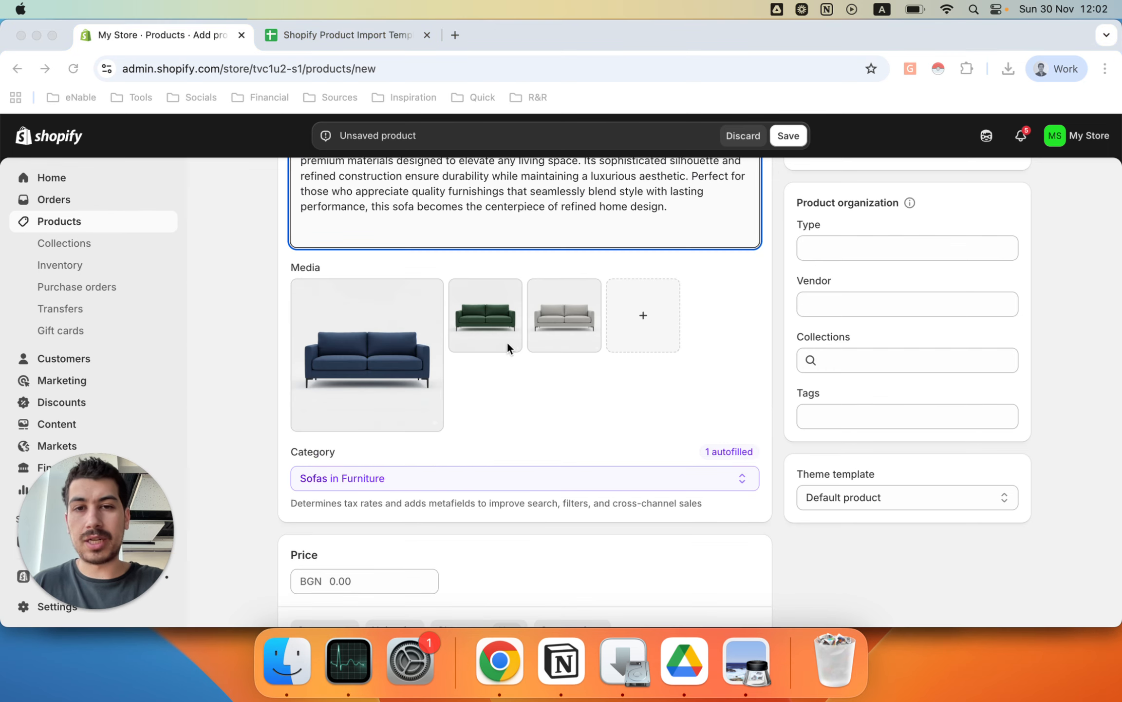
click(551, 401)
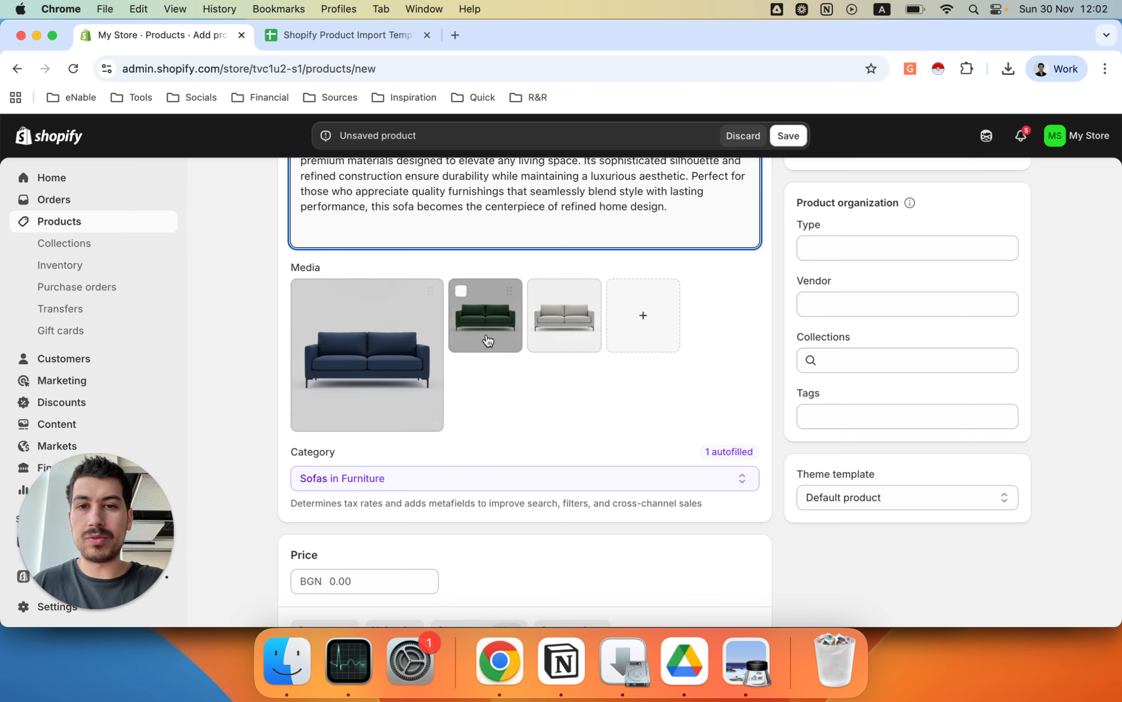
Look through the subcategories offered under the suggested Sofas in Furniture category without choosing one
scroll(593, 405, down, 3)
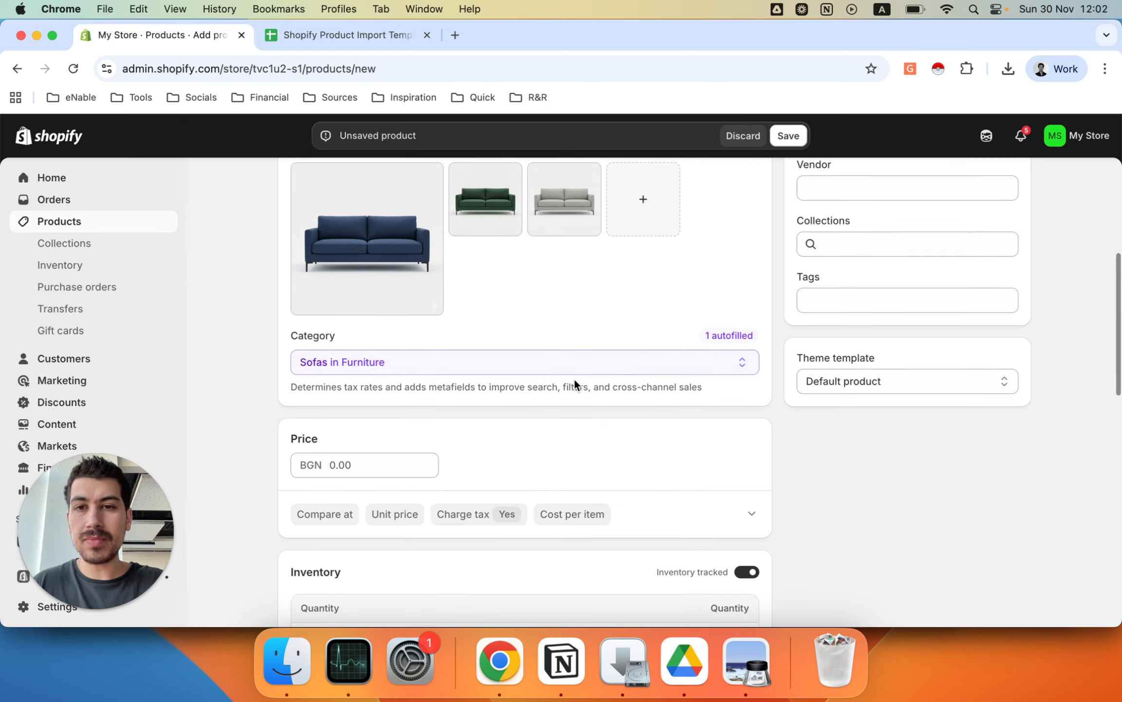
click(386, 365)
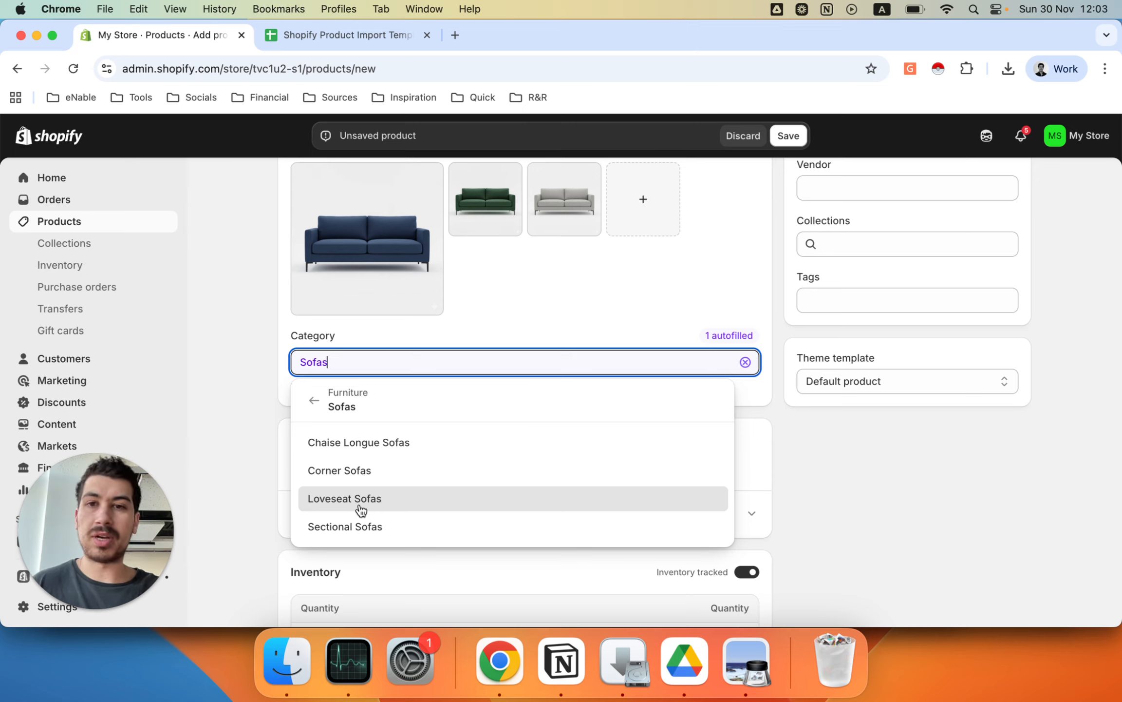
click(529, 296)
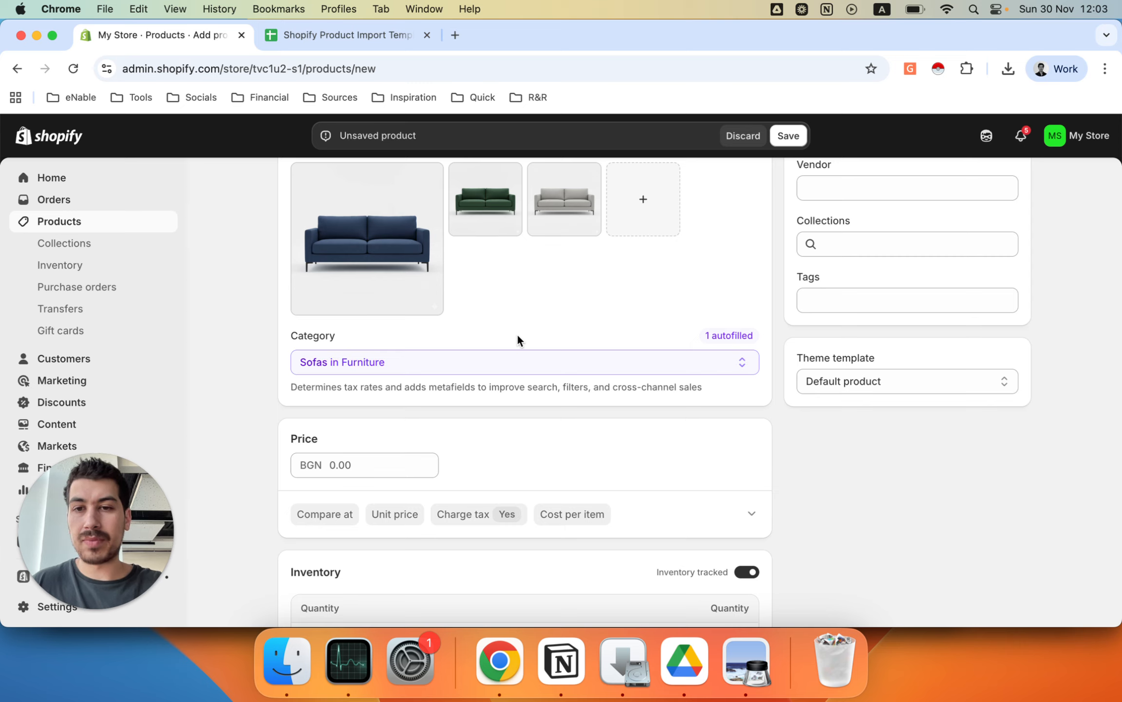
Set the product's compare-at price to BGN 100 and its selling price to BGN 80
scroll(516, 334, down, 3)
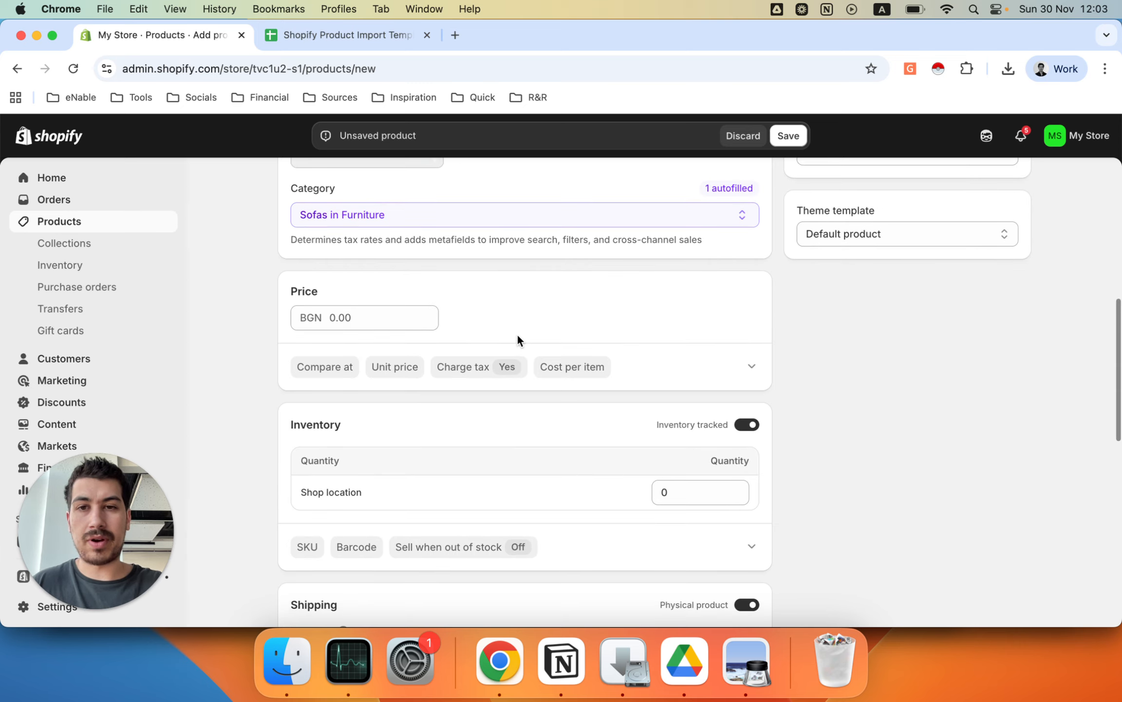
click(357, 321)
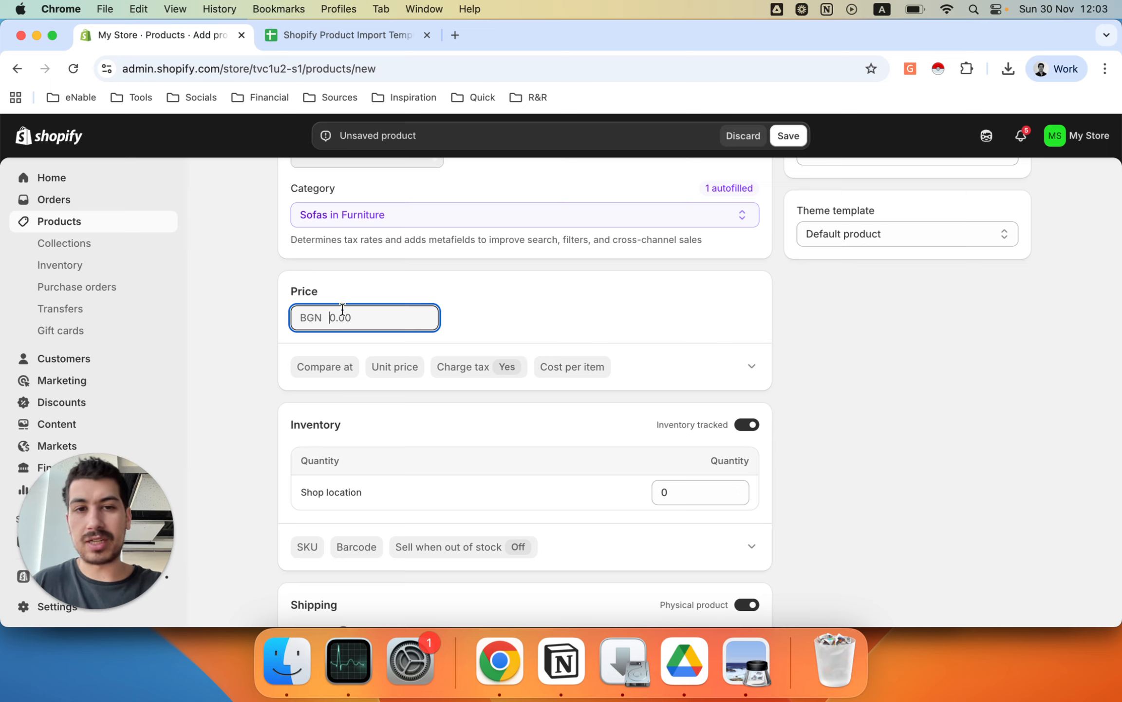
click(753, 366)
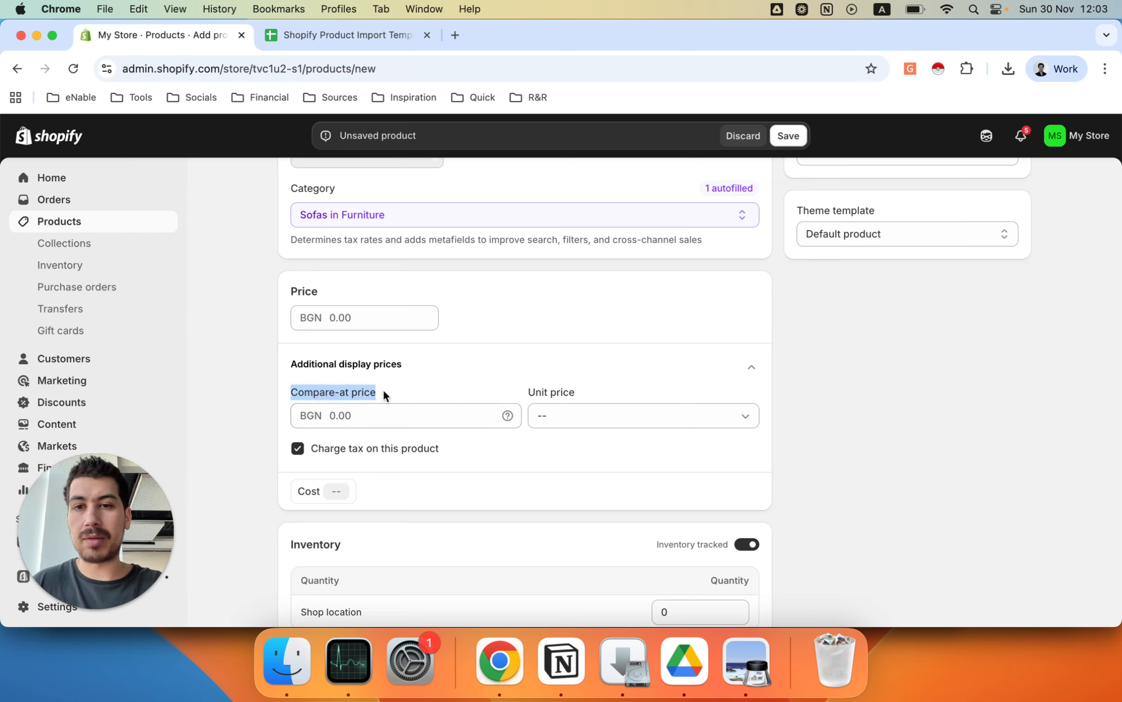
click(358, 414)
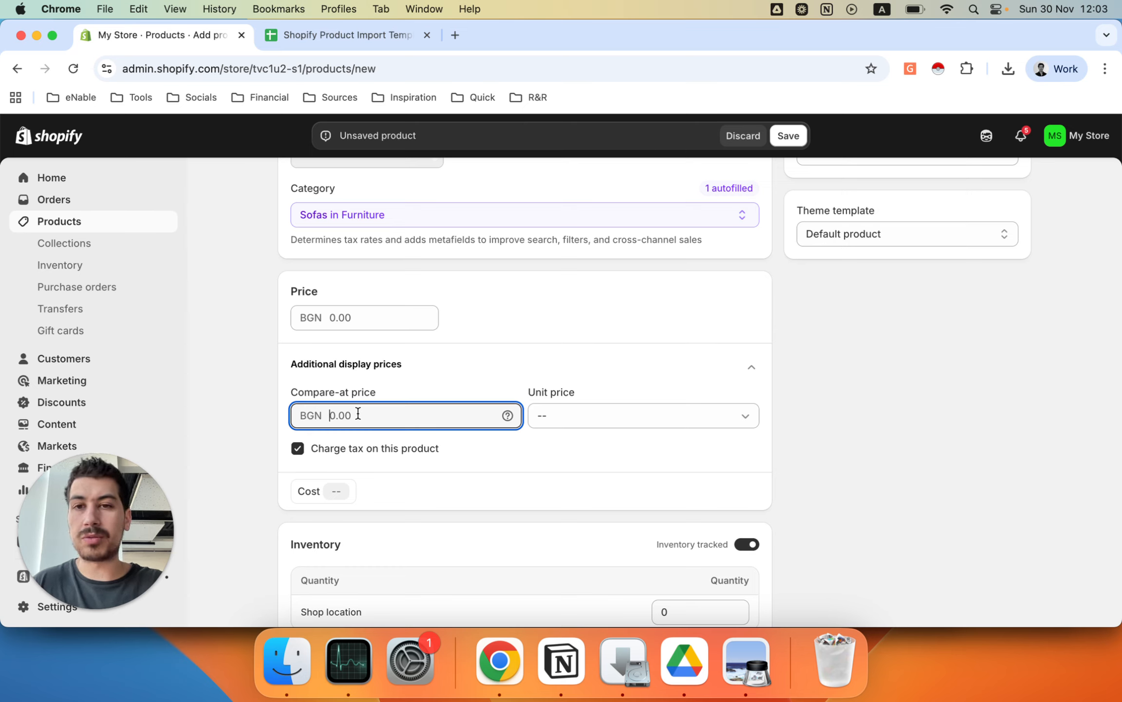
text(100)
click(341, 316)
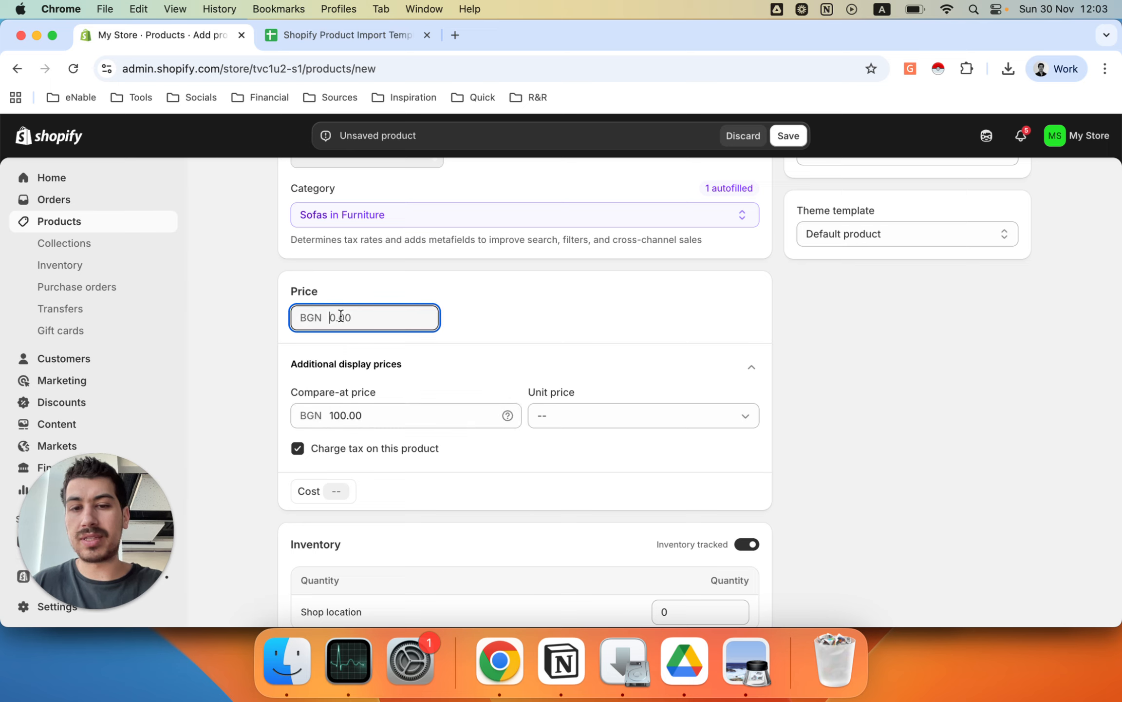
text(80)
click(373, 284)
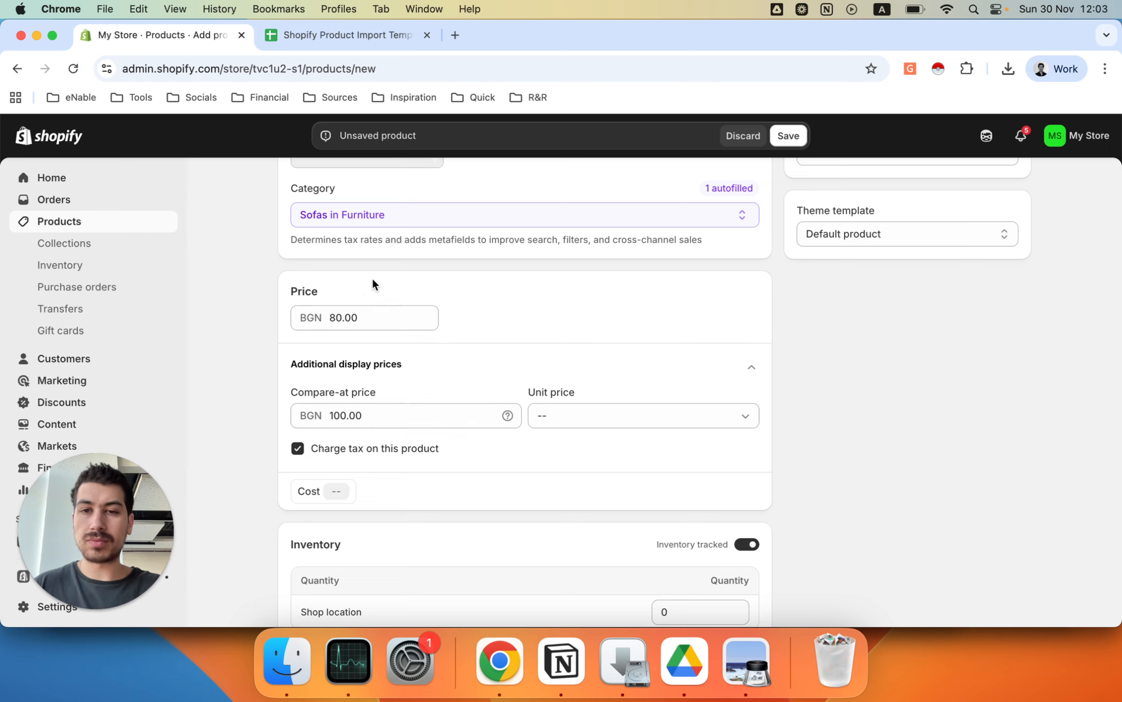
Review the compare-at price and examine the unit price's total amount and base measure options without setting them
click(344, 415)
double_click(341, 415)
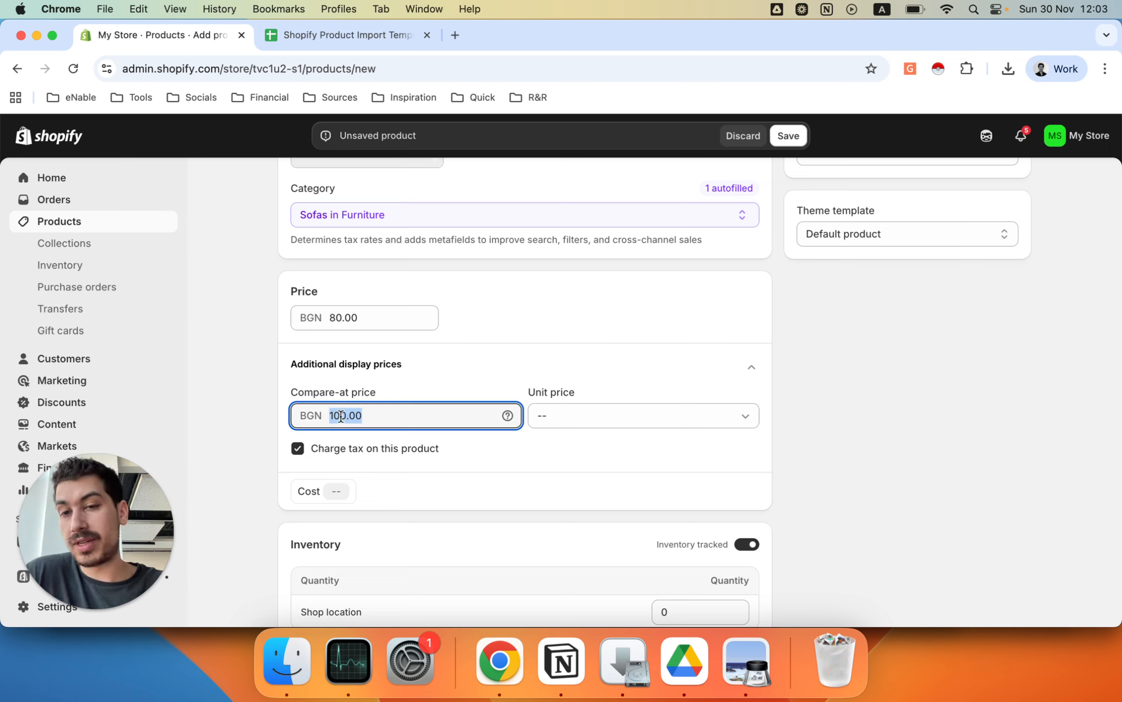
click(341, 415)
drag(295, 392, 393, 389)
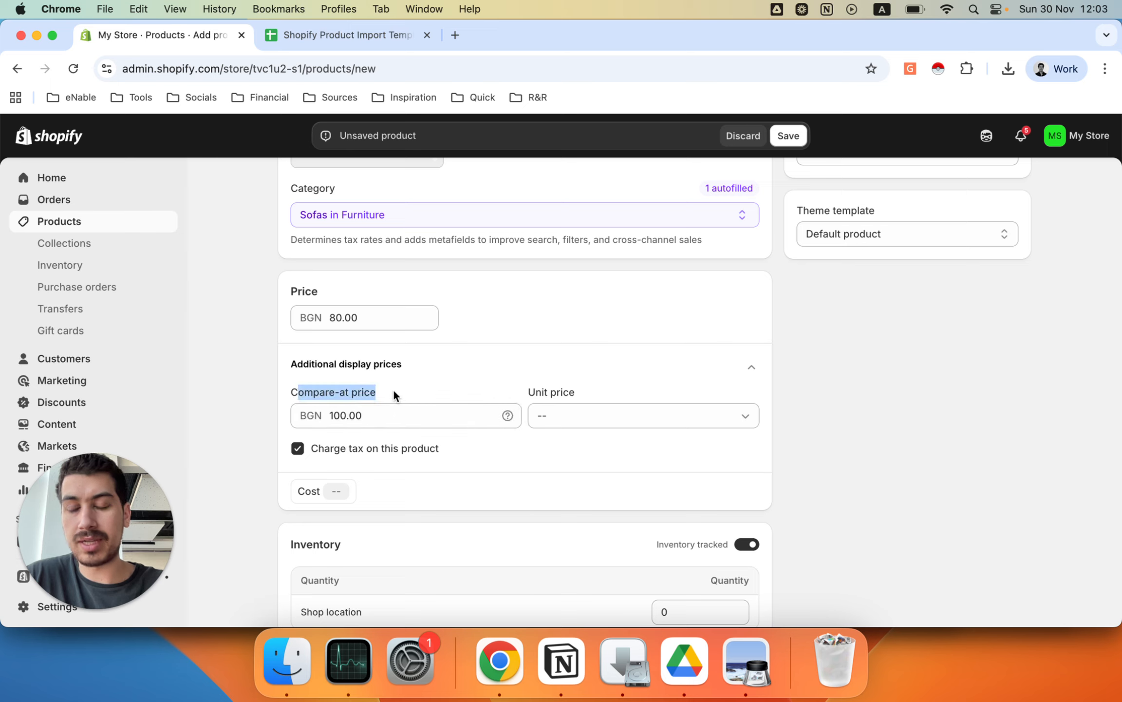
click(392, 388)
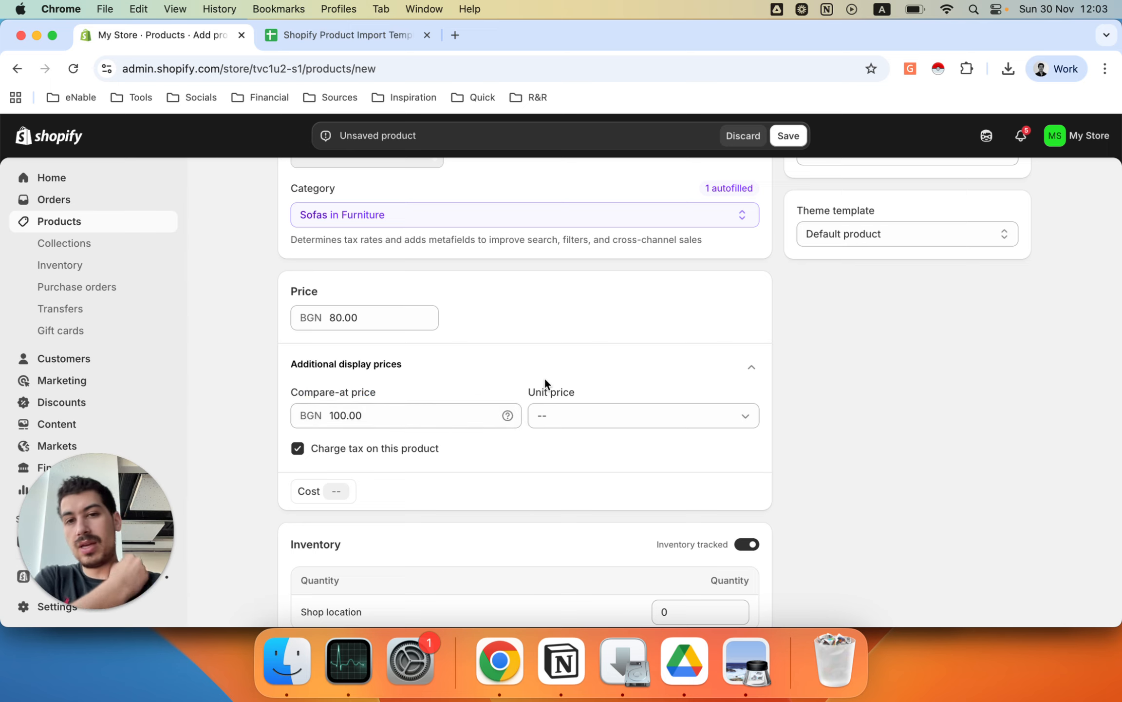
click(745, 417)
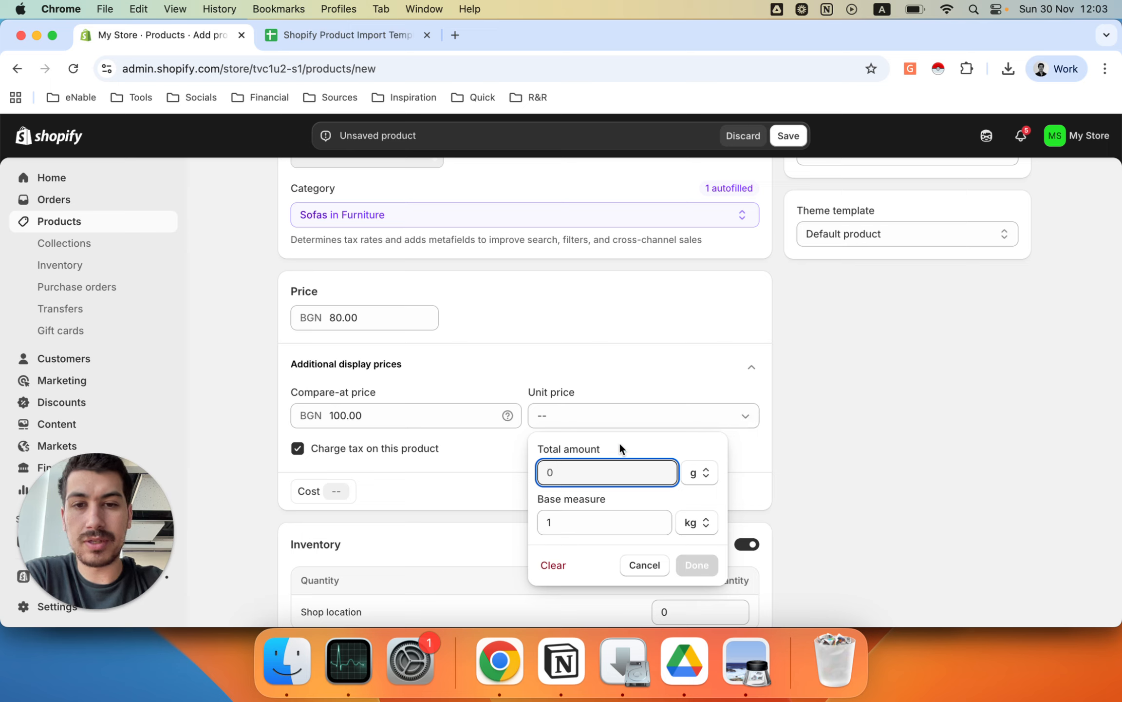
click(642, 563)
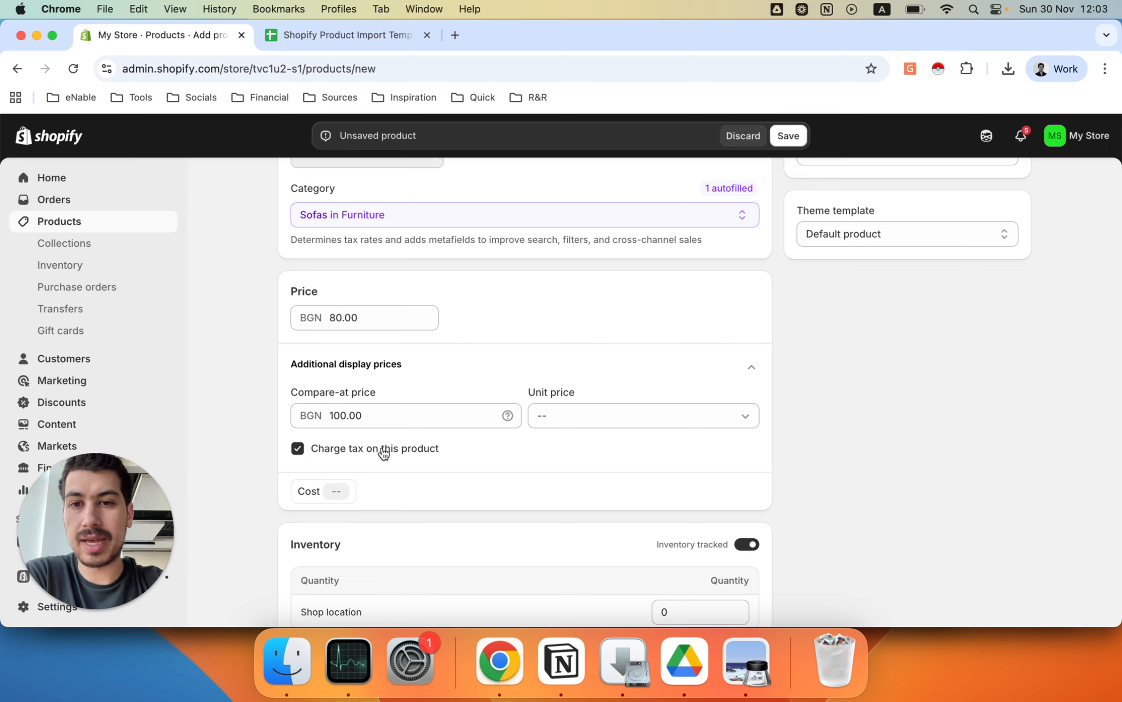
Set the product's cost per item to BGN 40
click(331, 491)
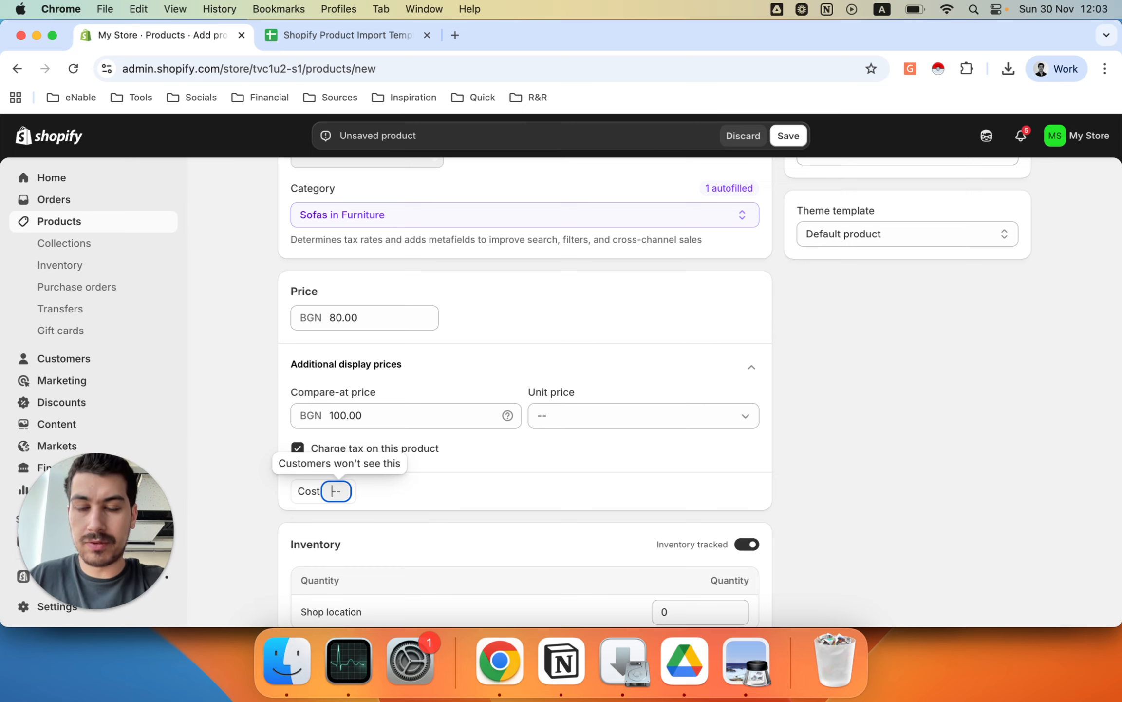
text(40)
click(480, 458)
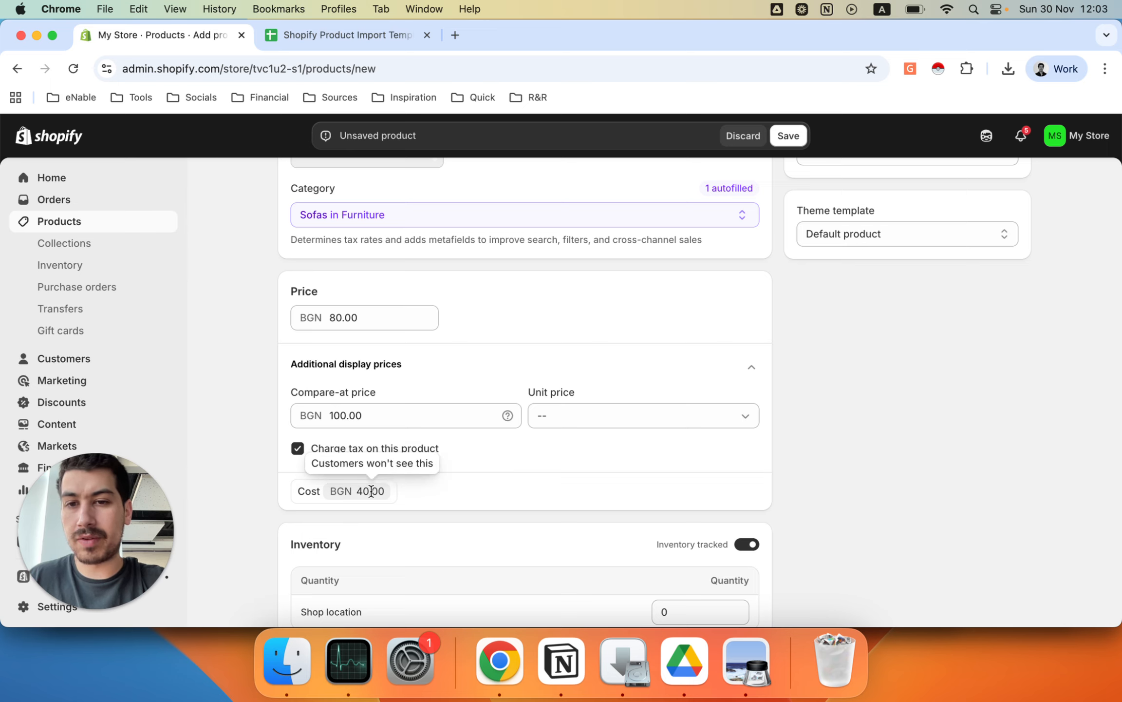
click(372, 491)
click(502, 449)
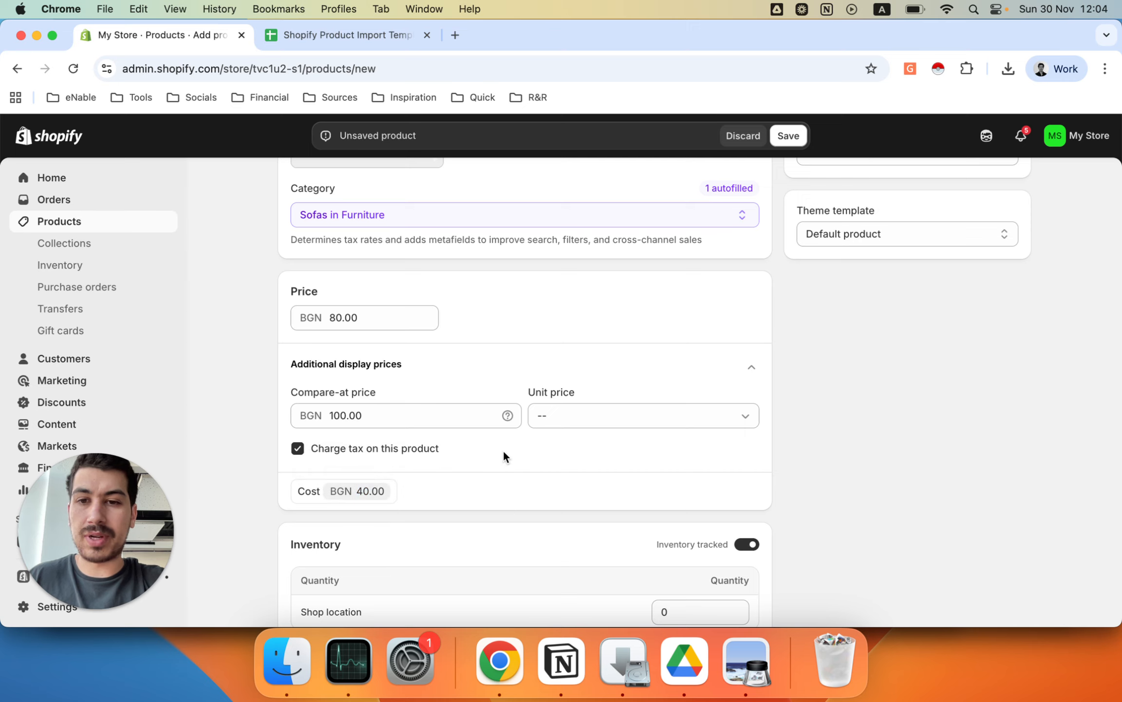
Switch the product's inventory tracking off and back on
scroll(503, 450, down, 2)
scroll(487, 423, down, 3)
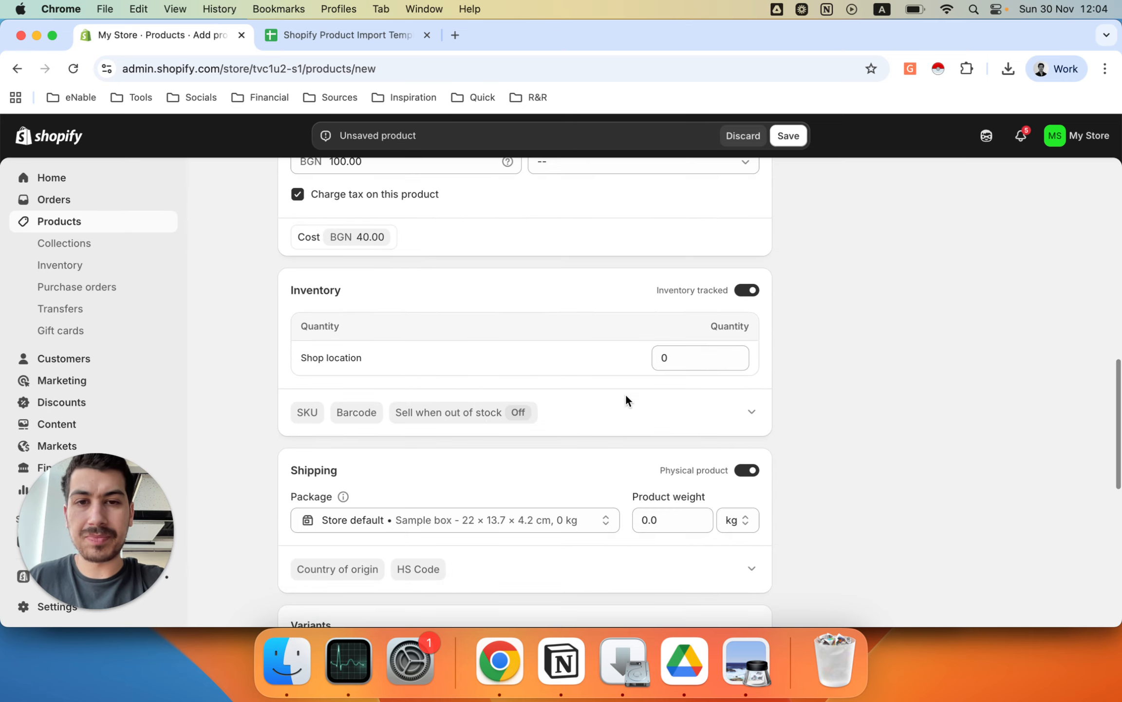
click(745, 292)
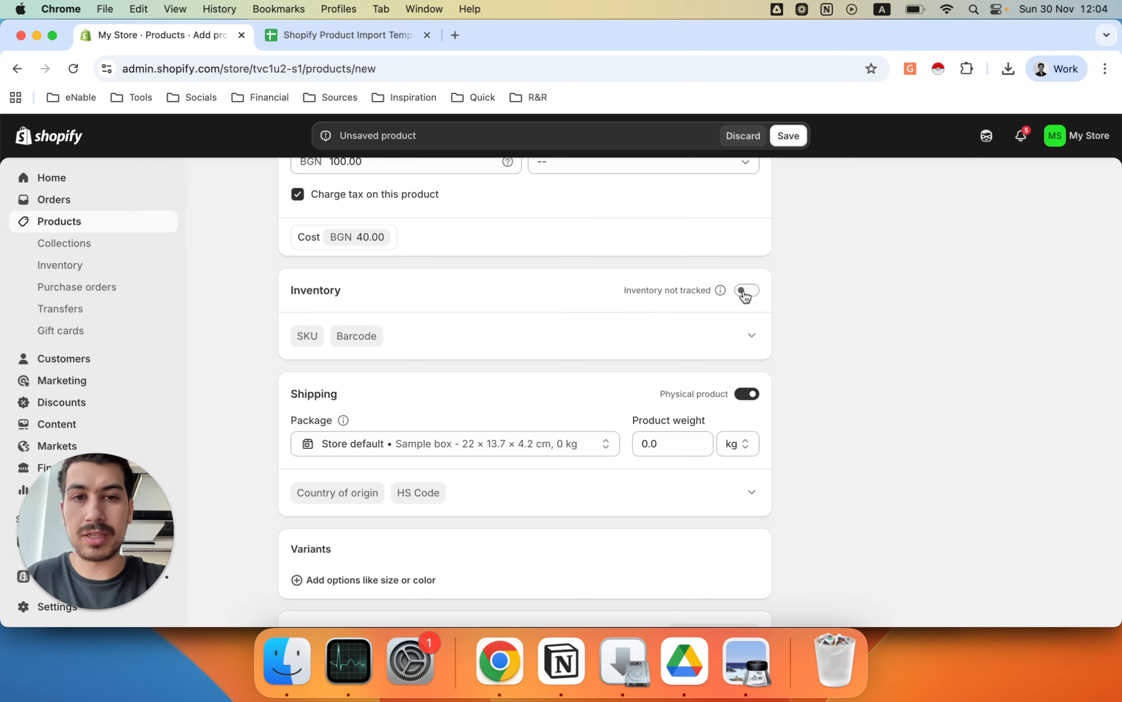
click(745, 293)
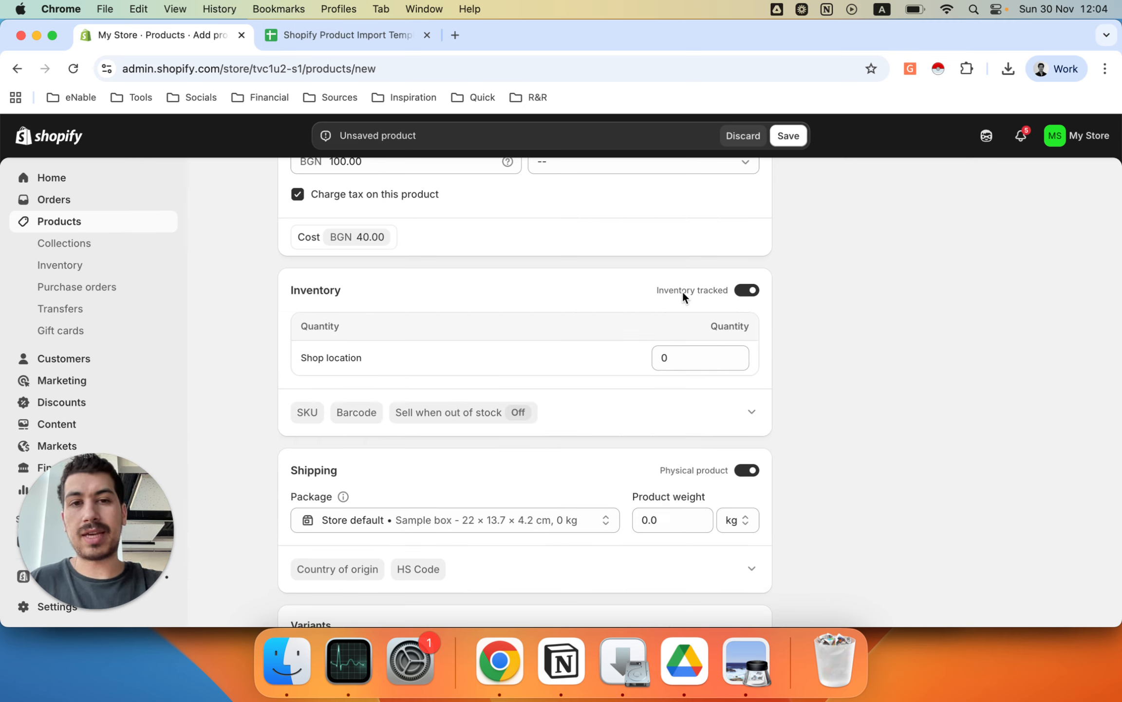
Set the product's inventory quantity at Shop location to 100
click(681, 359)
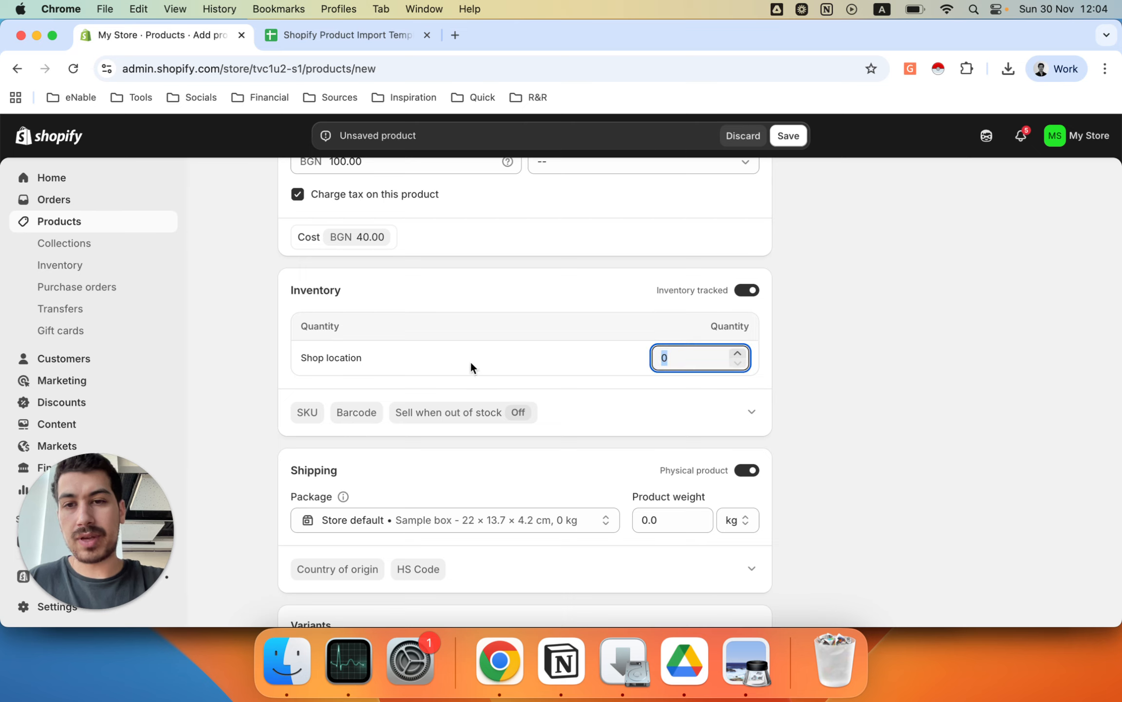
drag(359, 357, 351, 358)
click(300, 358)
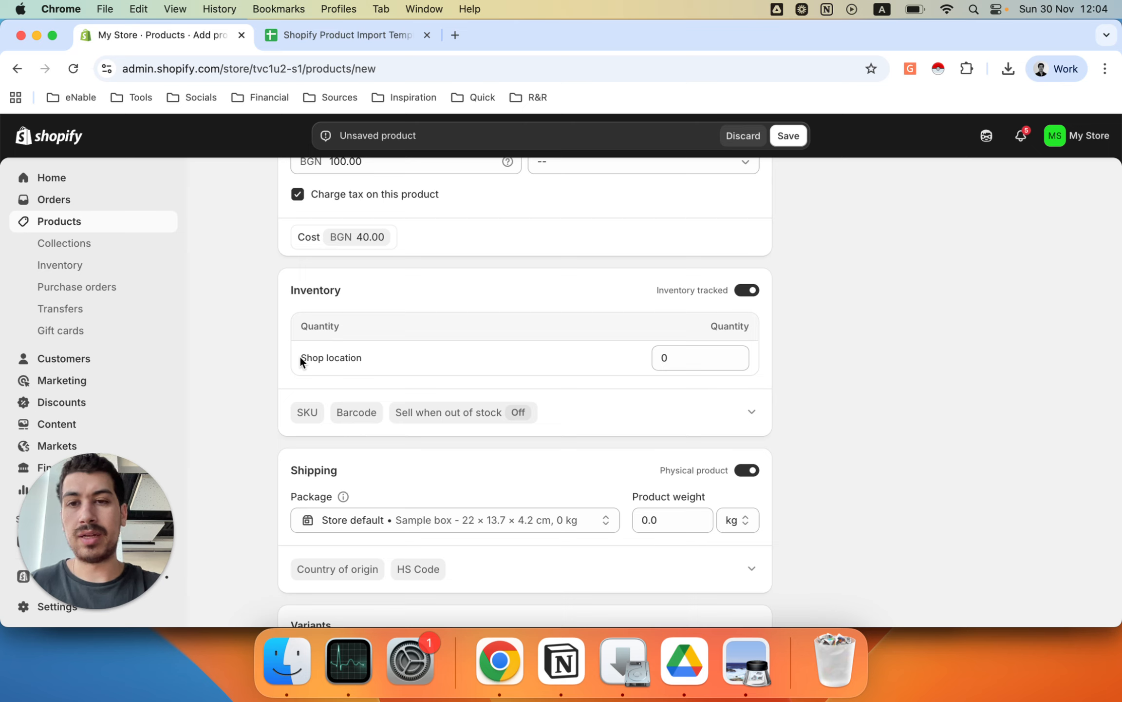
click(661, 355)
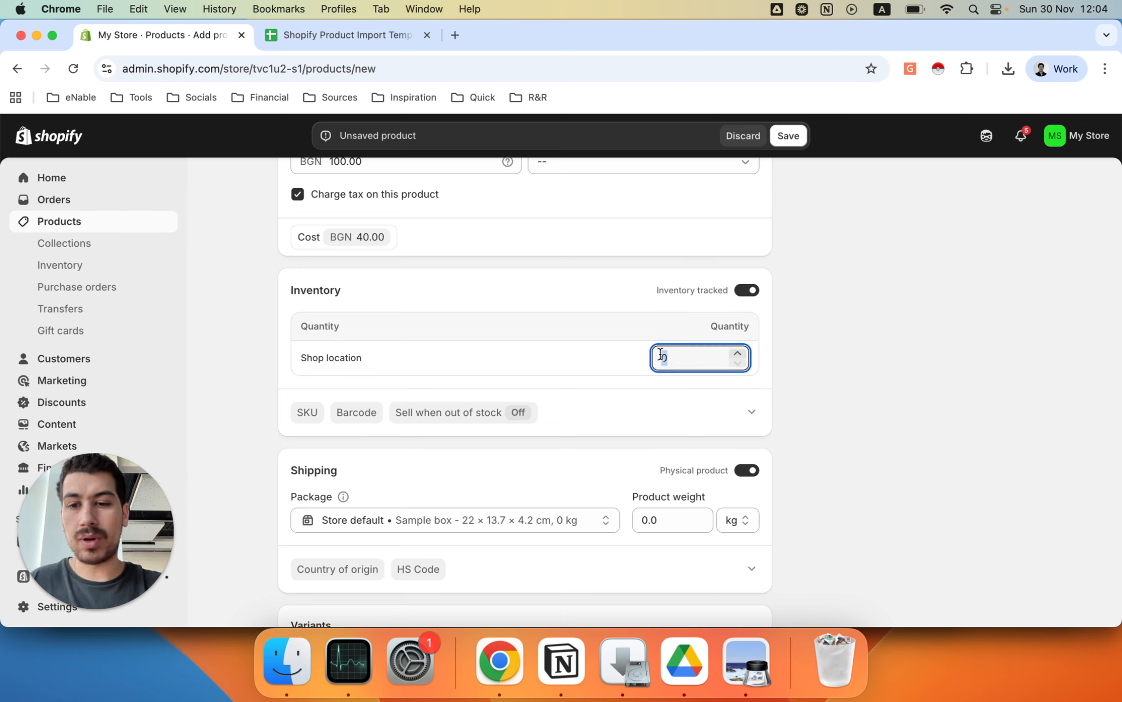
text(100)
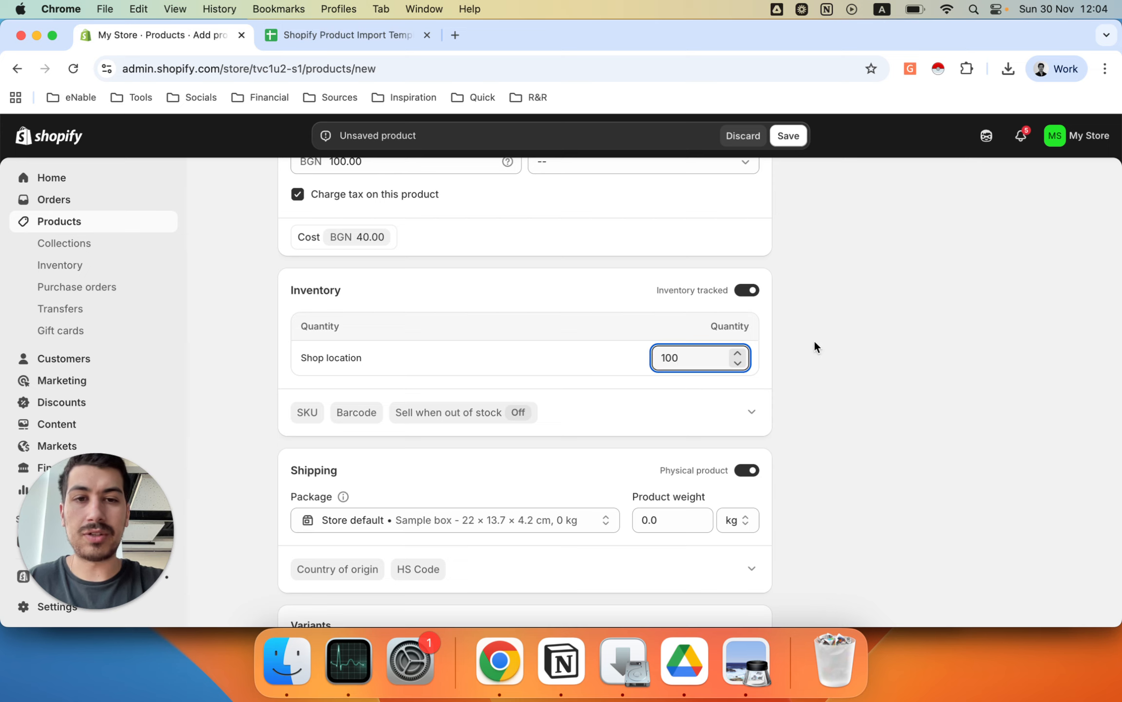
key(super+a)
Expand the additional inventory details and review the SKU and barcode fields without filling them in
scroll(863, 358, down, 2)
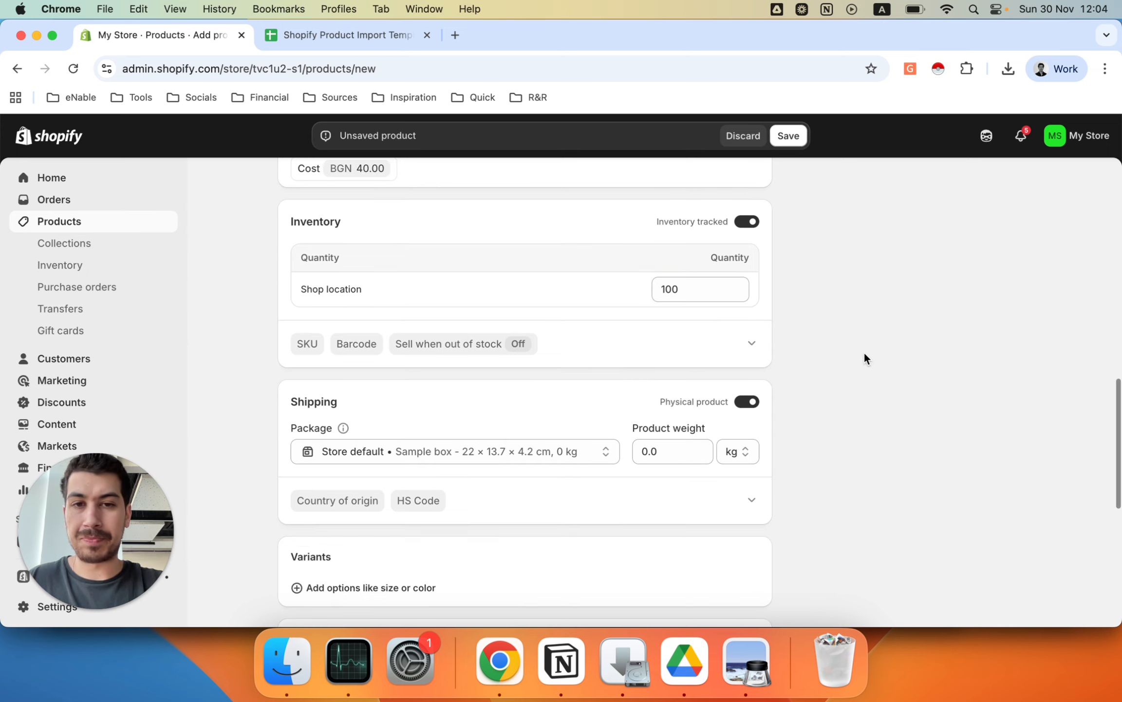
click(752, 343)
click(386, 388)
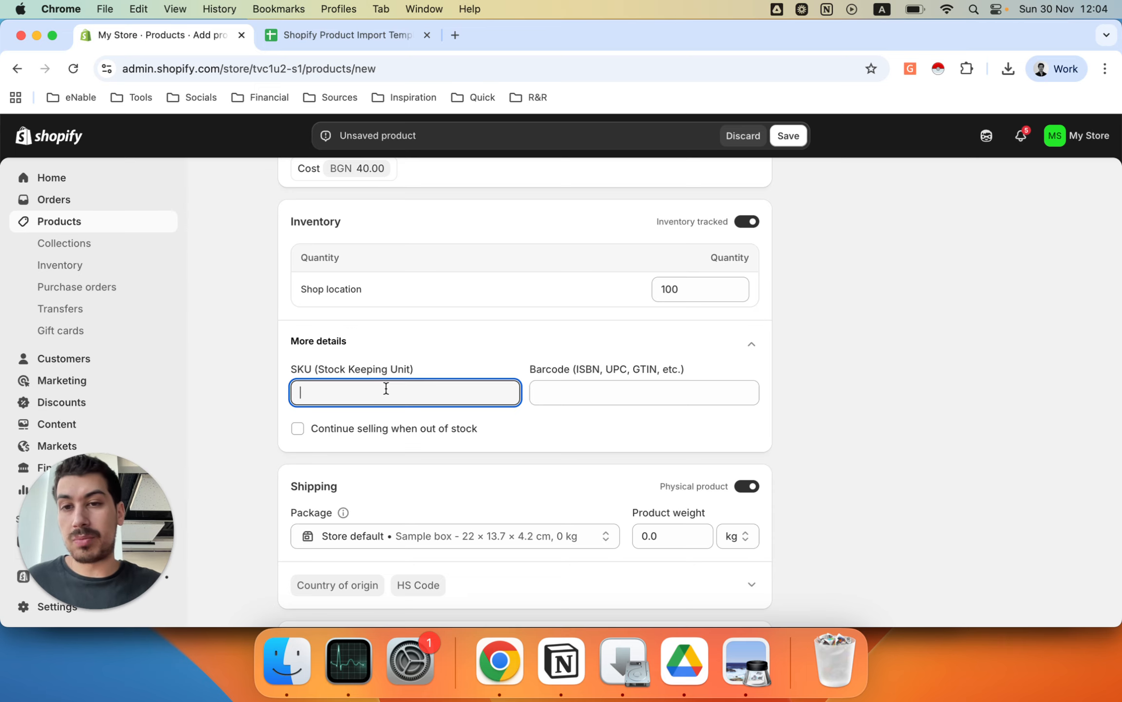
click(574, 397)
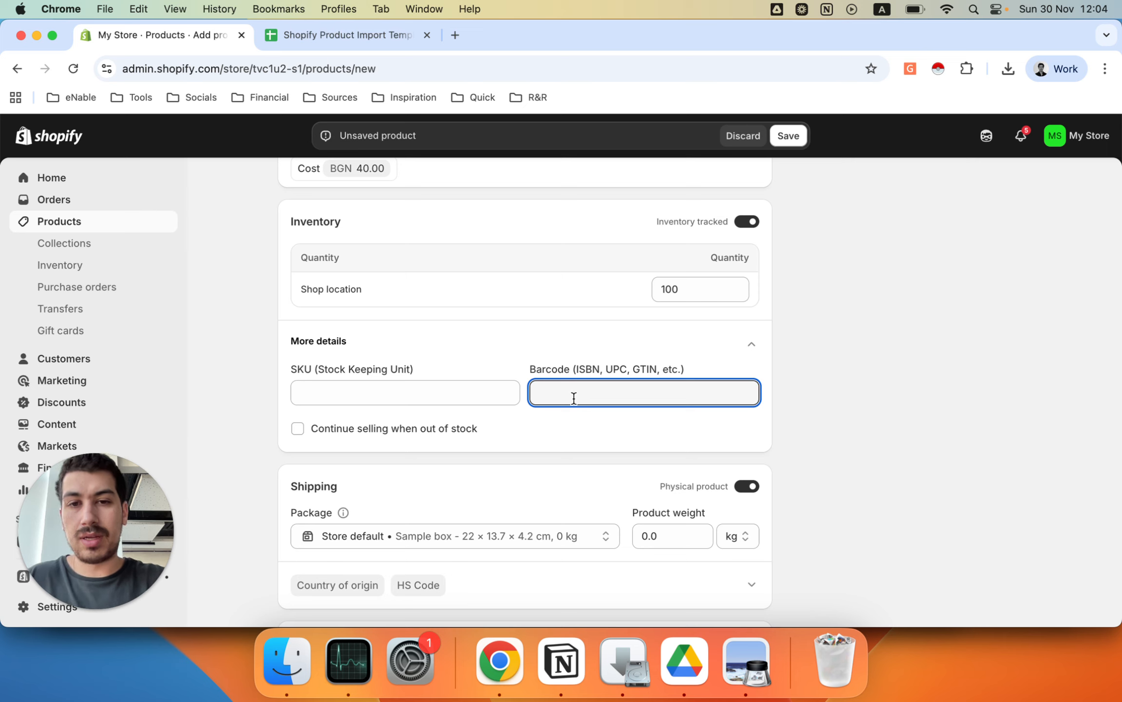
click(847, 389)
Switch the physical product setting for shipping off and back on
scroll(848, 390, down, 4)
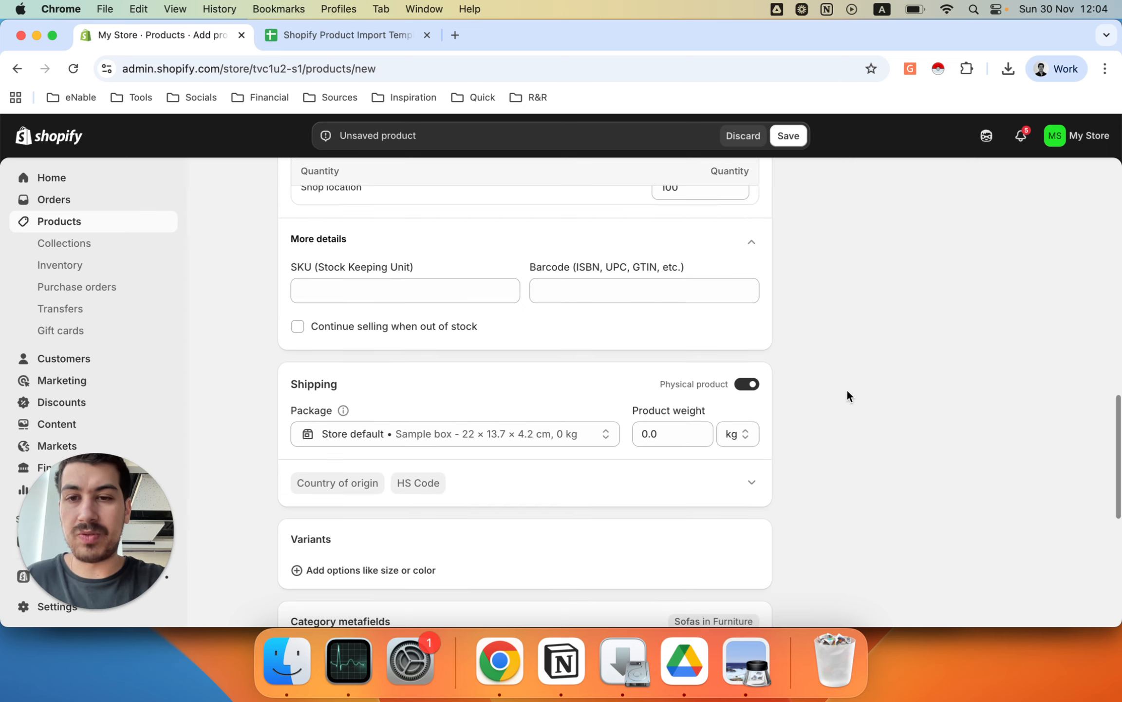
scroll(847, 395, down, 2)
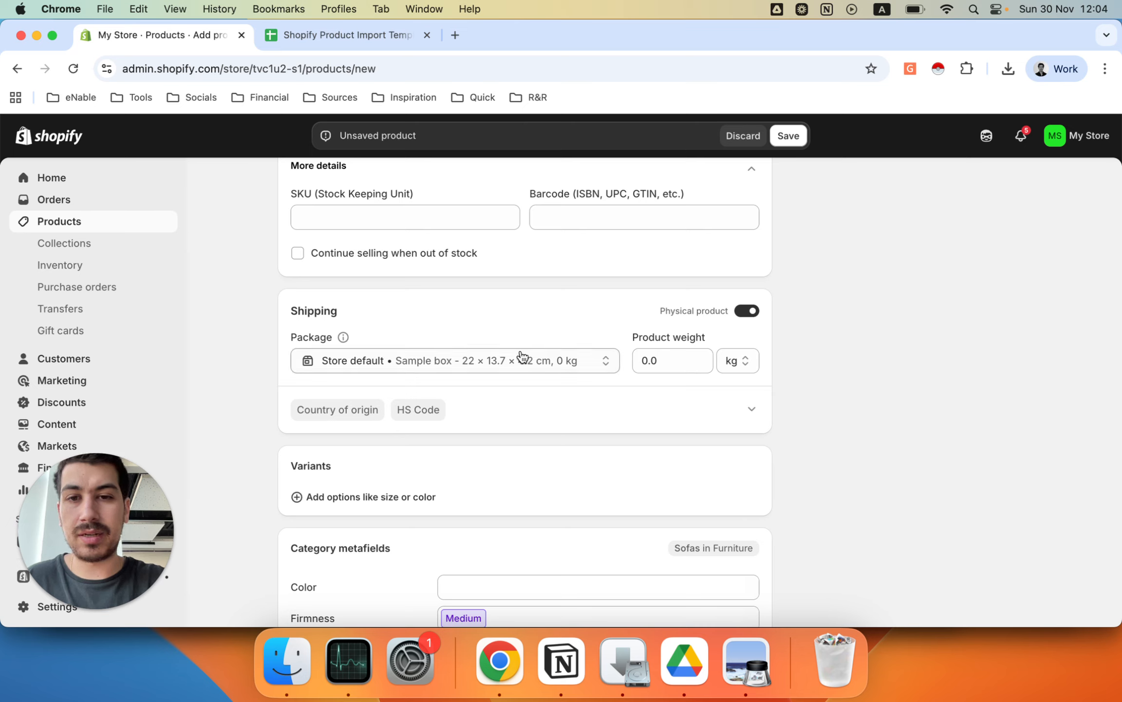
click(746, 312)
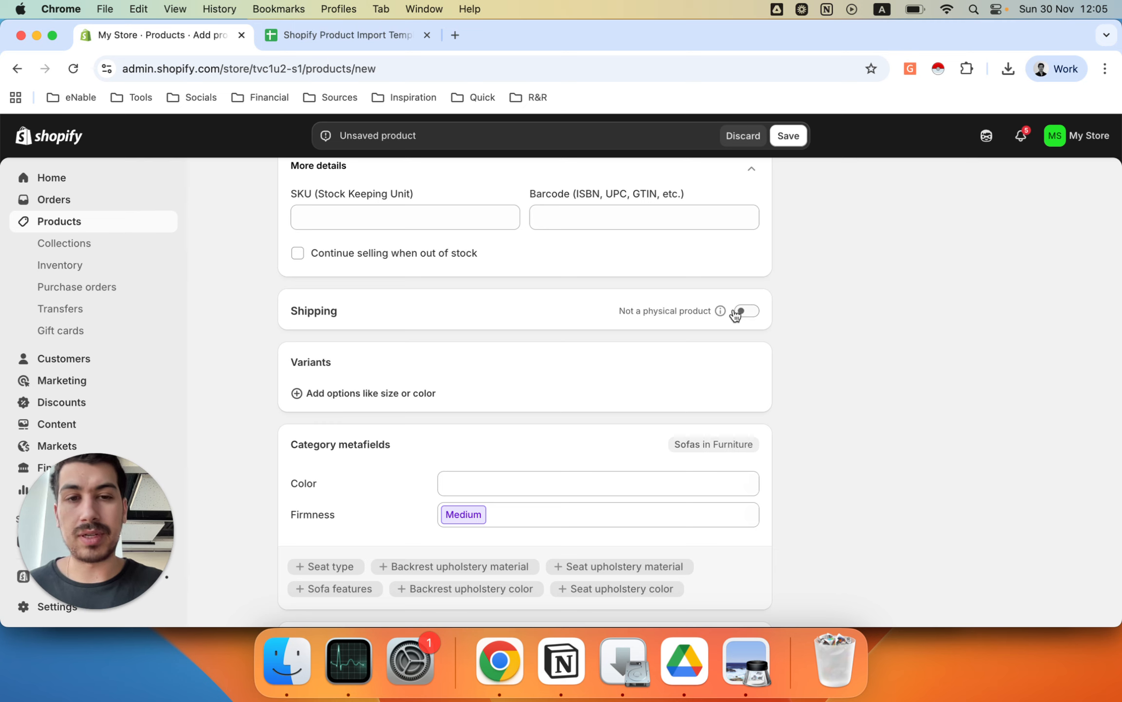
click(745, 312)
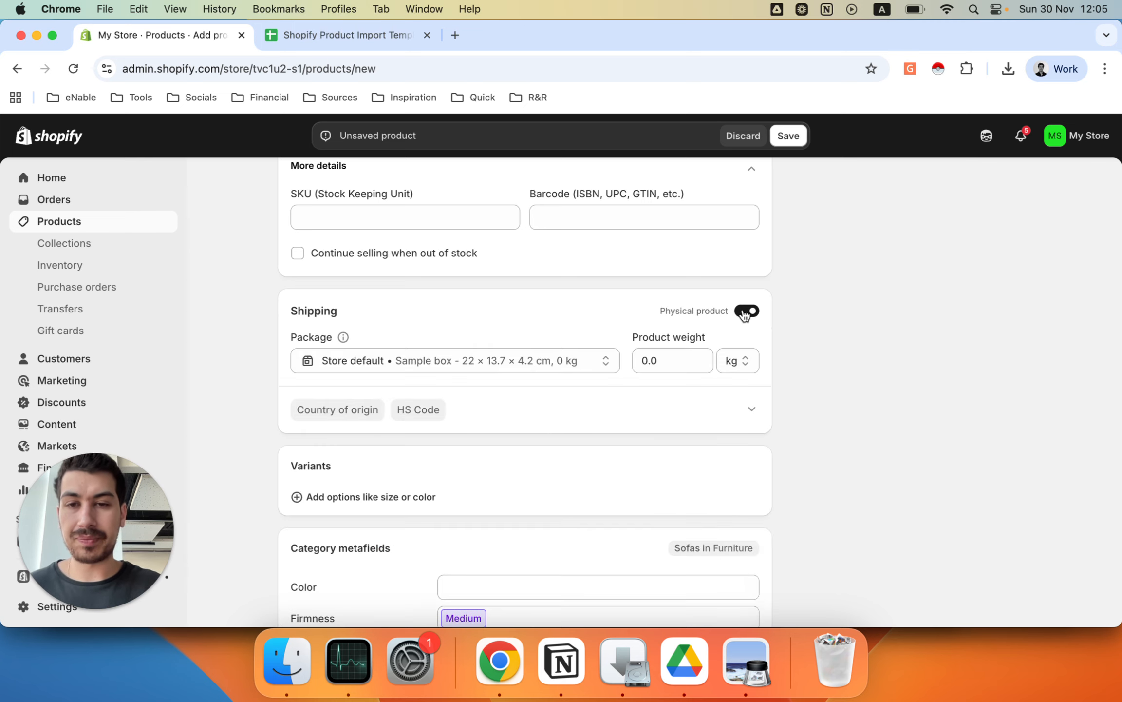
Look at the shipping package choices and the form for a new package without adding one
click(571, 360)
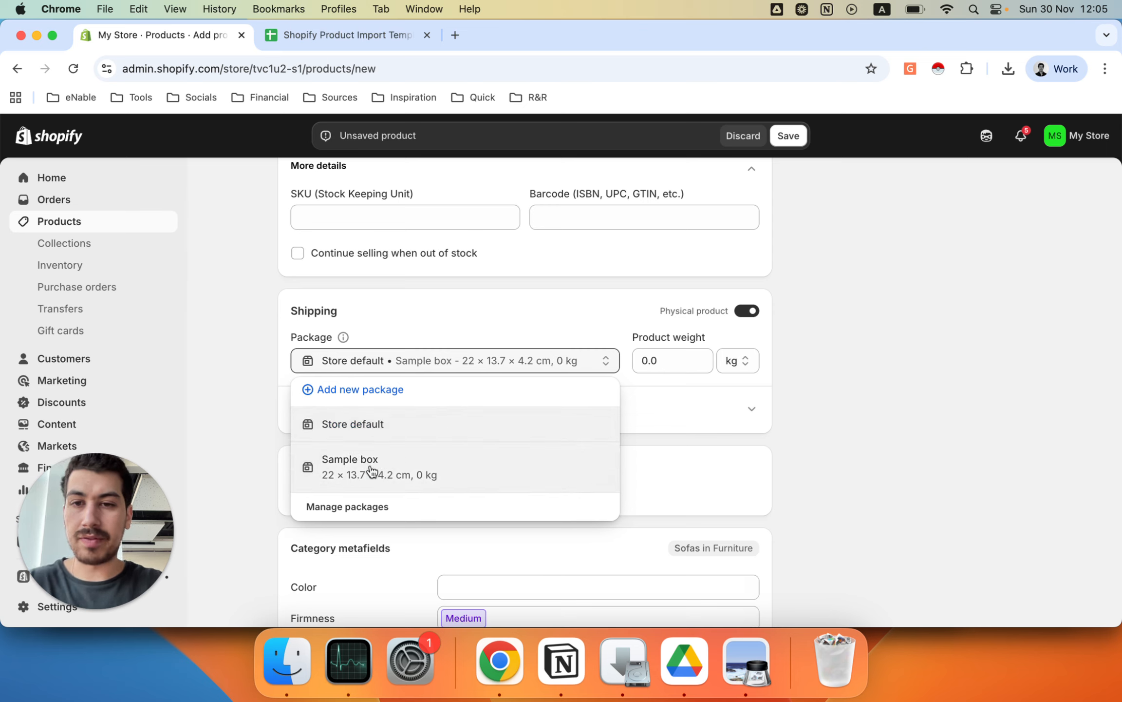
click(360, 389)
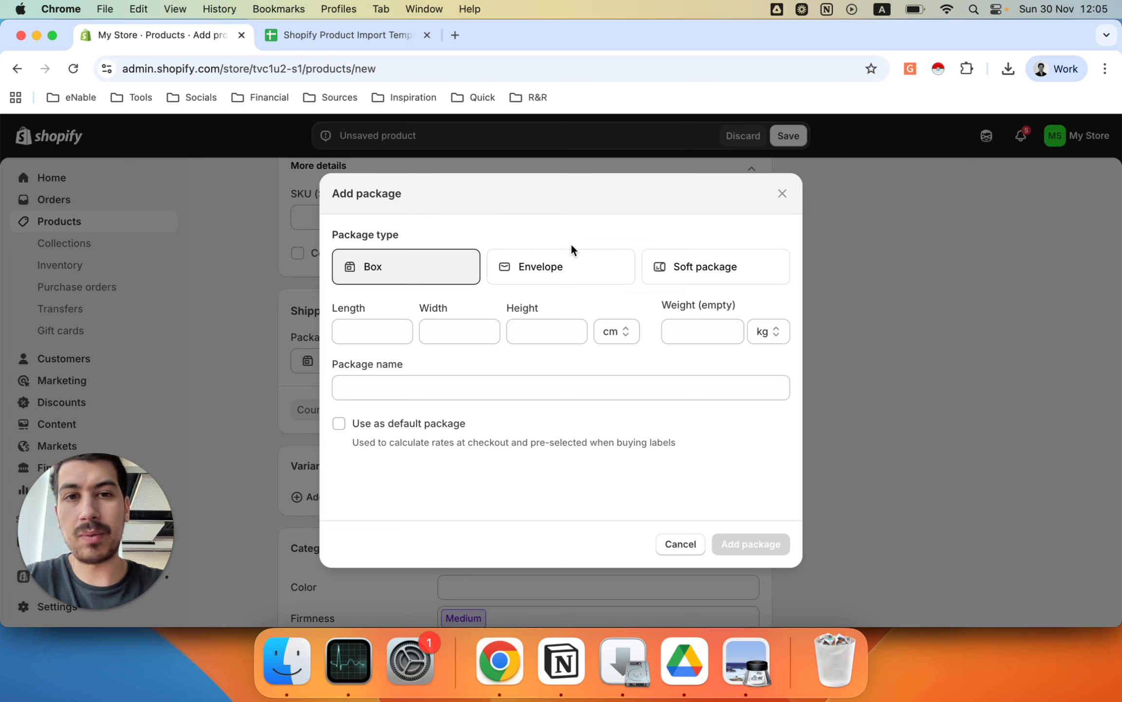
click(779, 196)
Add a Color variant option with the values Blue, Green and Gray
scroll(836, 355, down, 5)
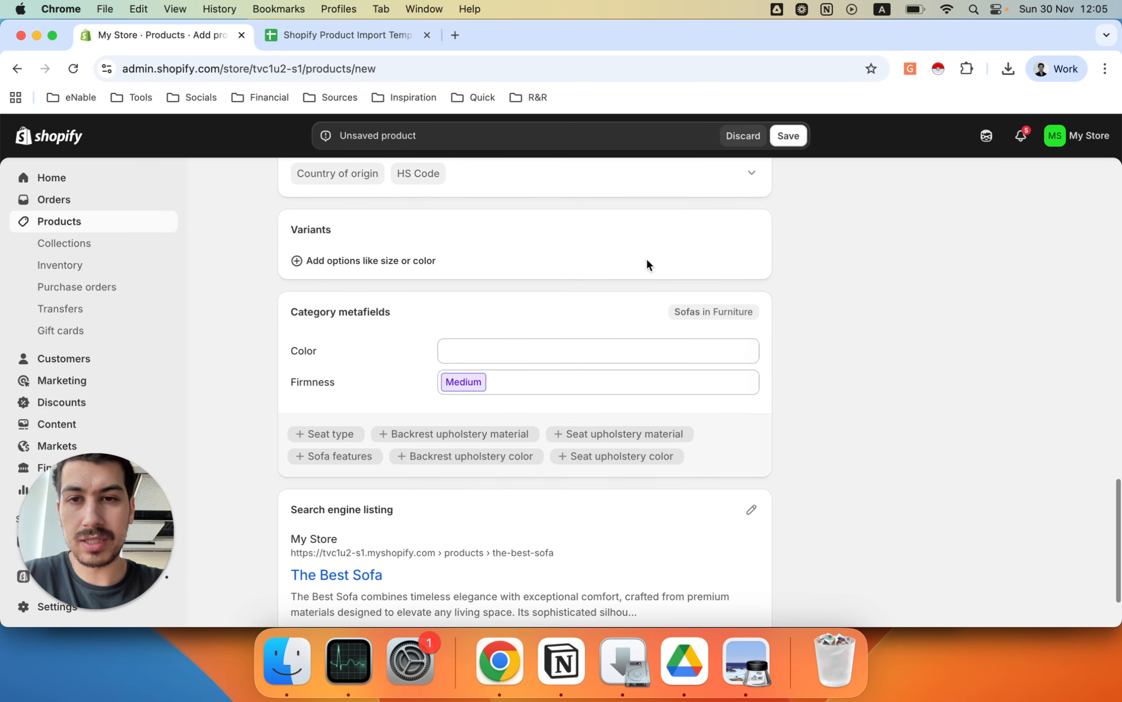
click(394, 263)
click(530, 241)
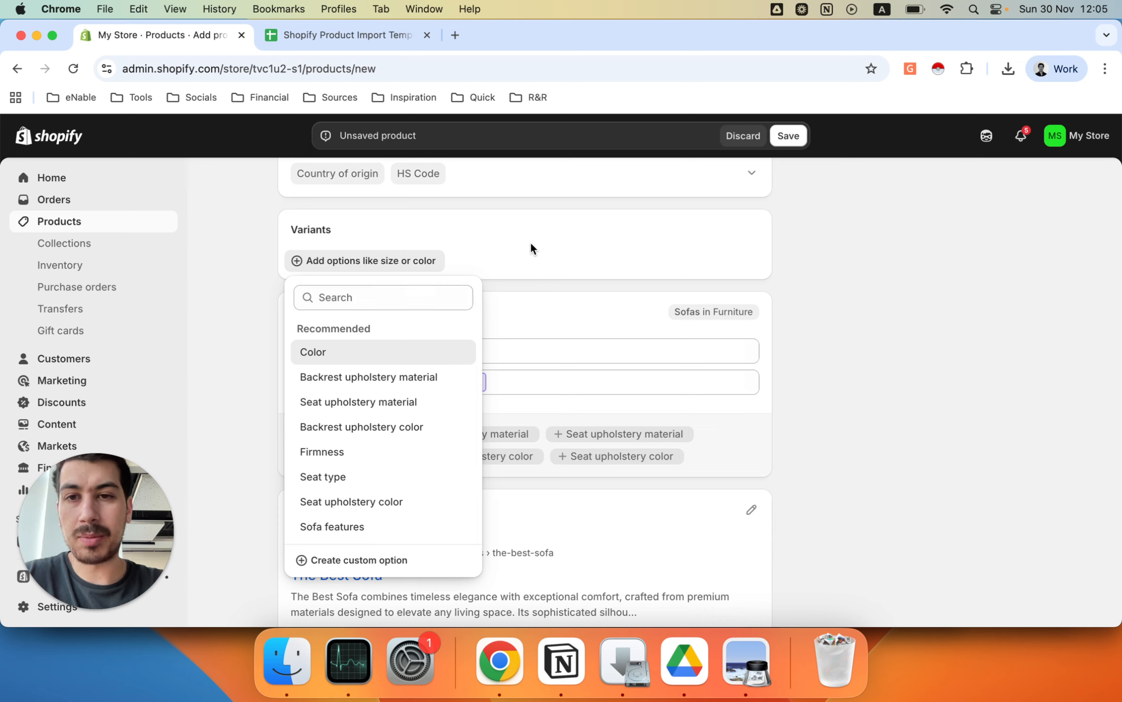
click(413, 259)
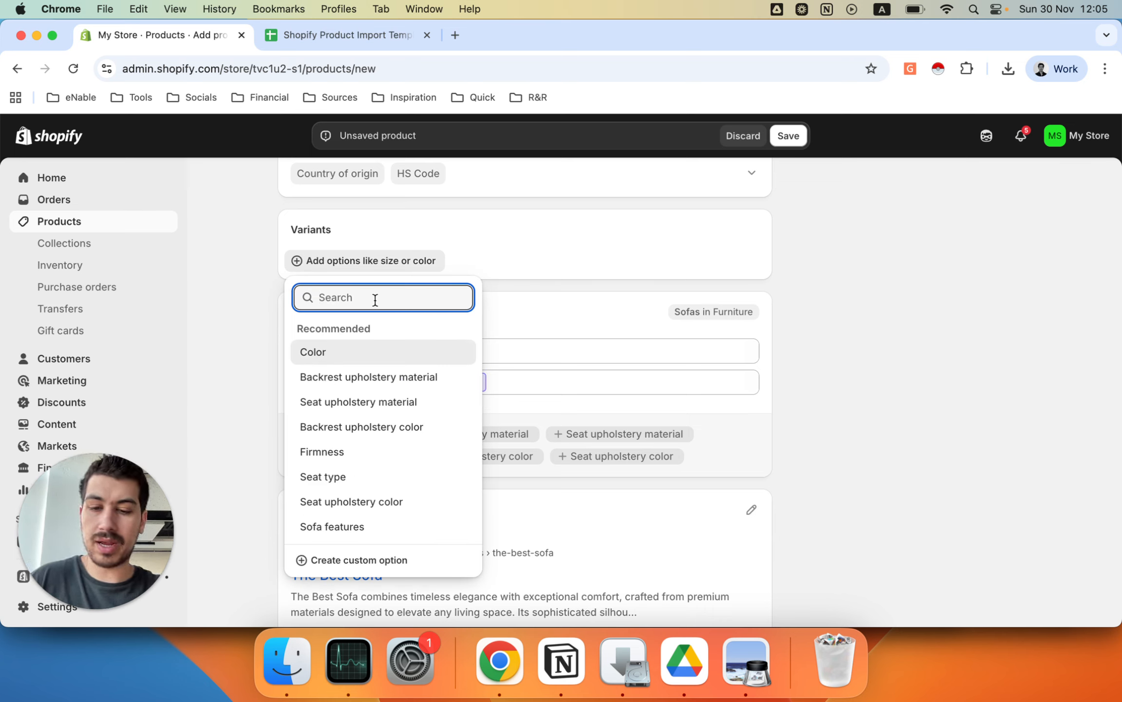
text(Color)
key(Return)
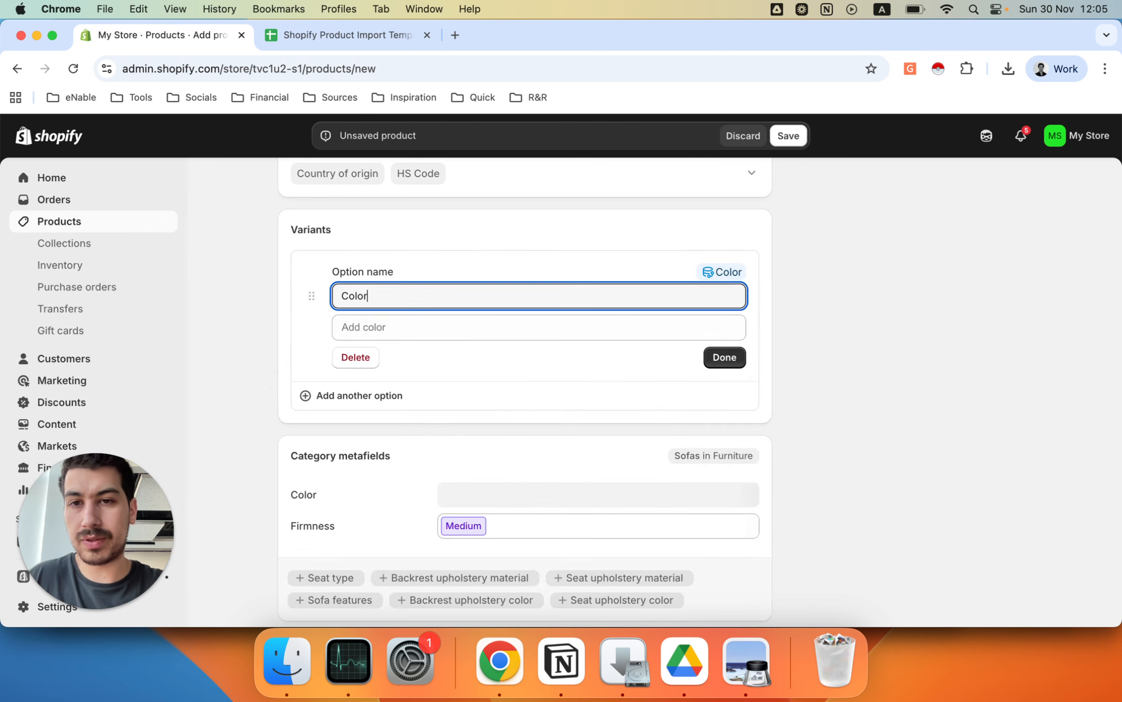
click(408, 335)
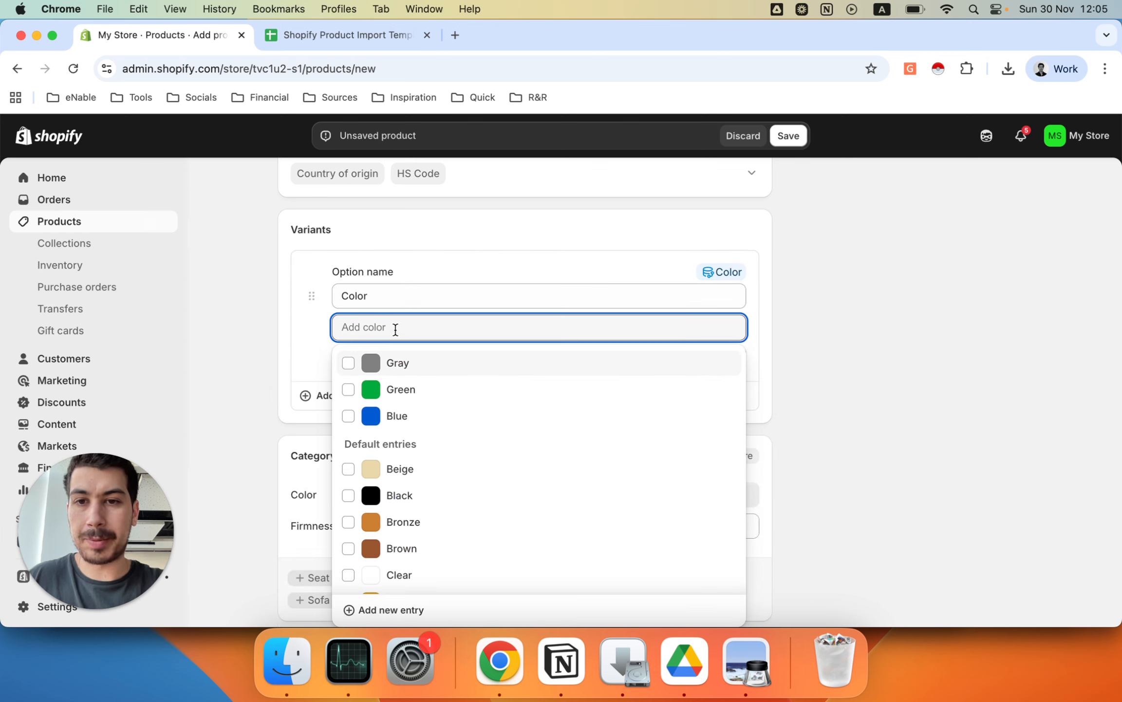
click(348, 416)
click(348, 417)
click(347, 384)
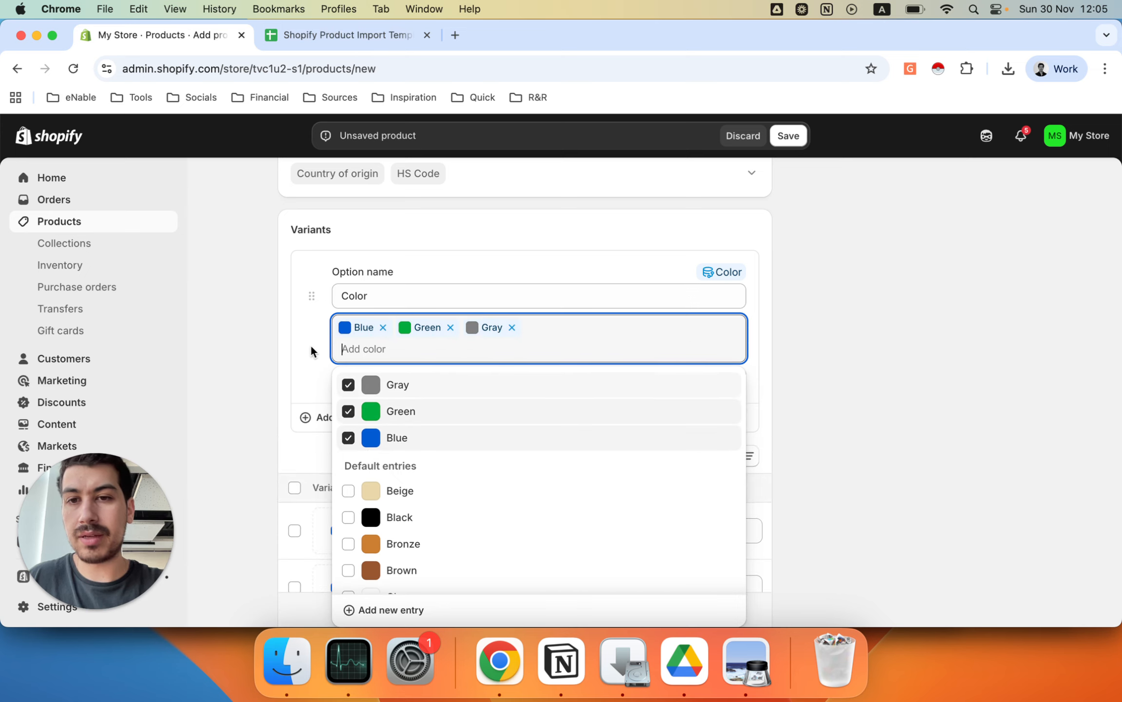
click(310, 344)
Add a custom Size variant option with the values Small, Medium and Large
scroll(341, 346, down, 3)
click(367, 345)
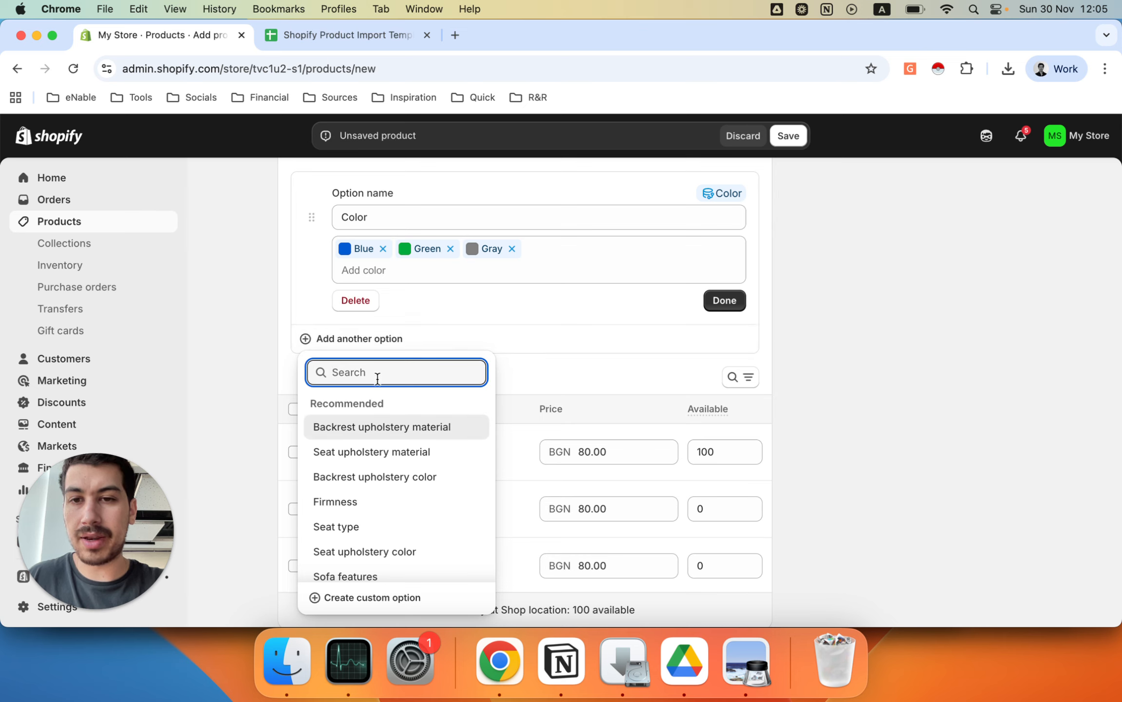
text(Size)
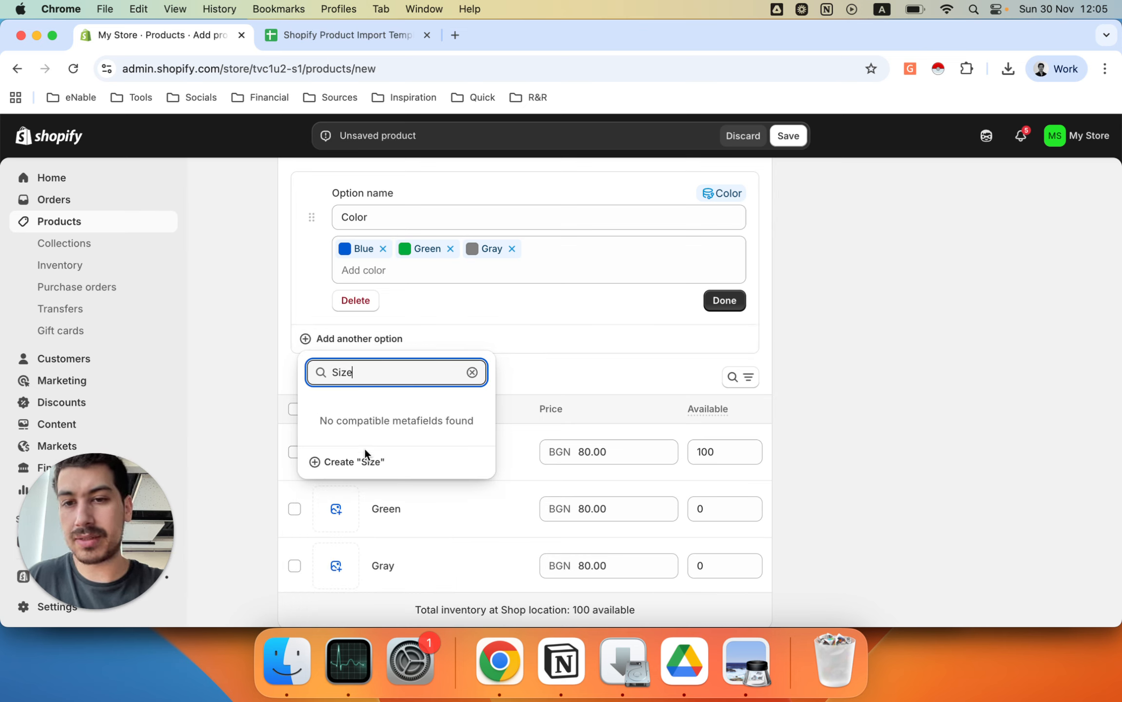
click(365, 454)
click(383, 422)
text(Smal)
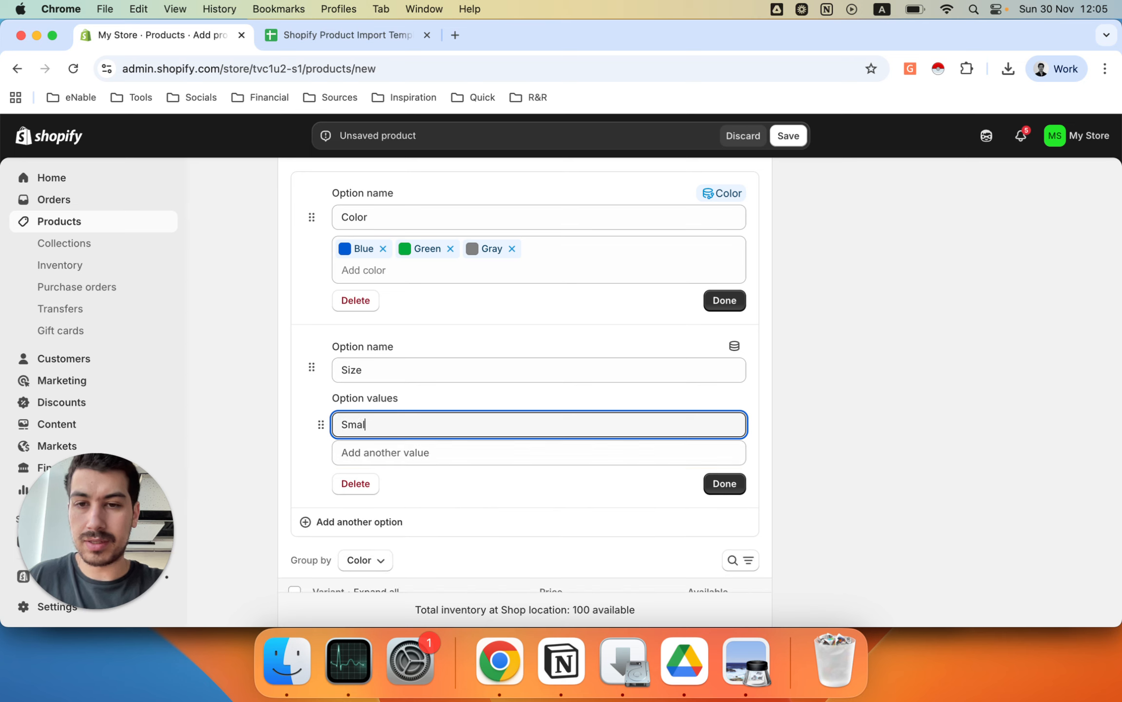
text(l)
click(371, 452)
text(Medium)
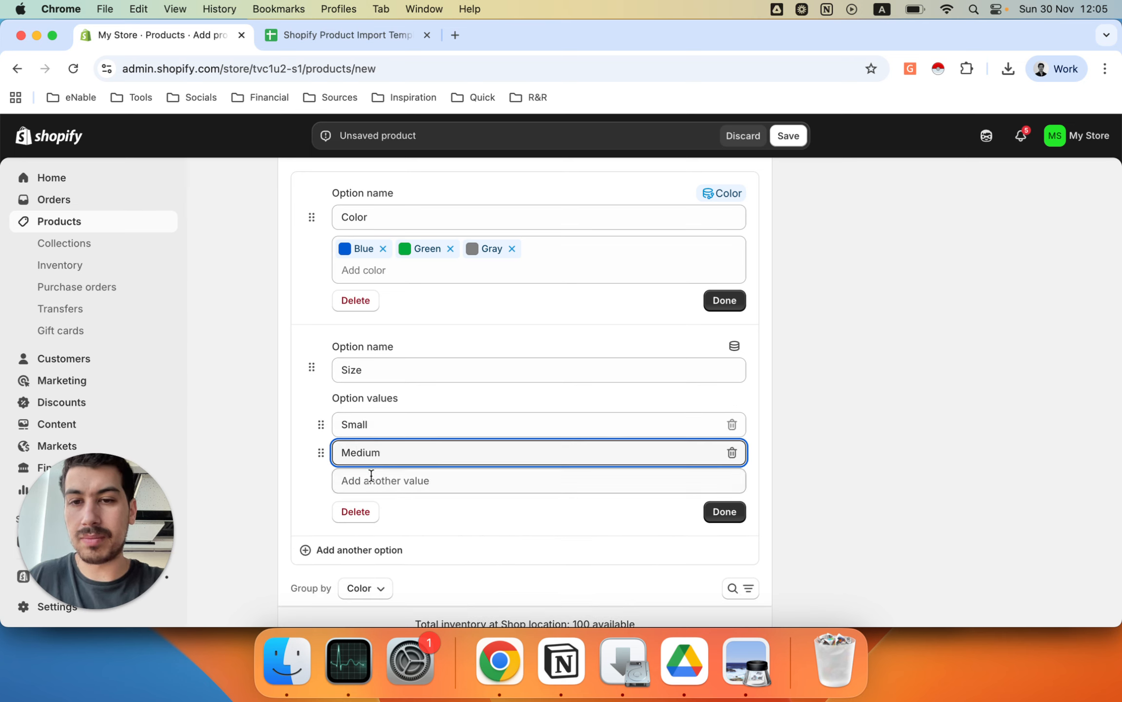
click(371, 475)
text(Large)
click(275, 443)
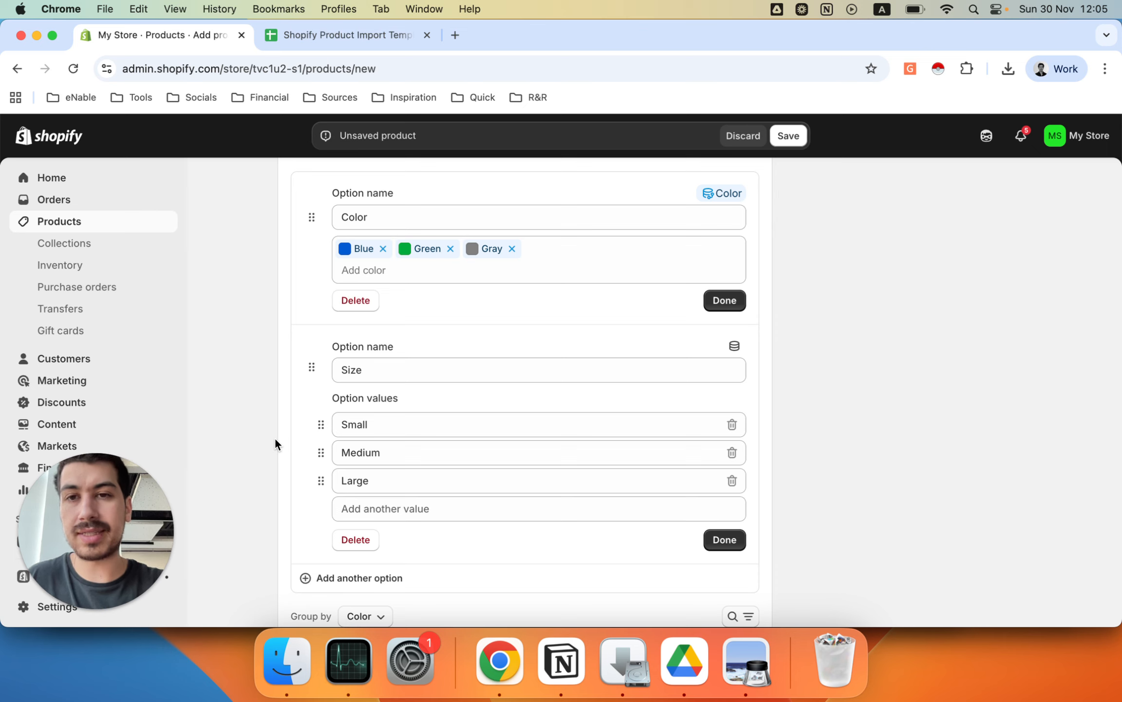
Finish editing the Color and Size options so the variant combinations are listed
scroll(274, 437, up, 10)
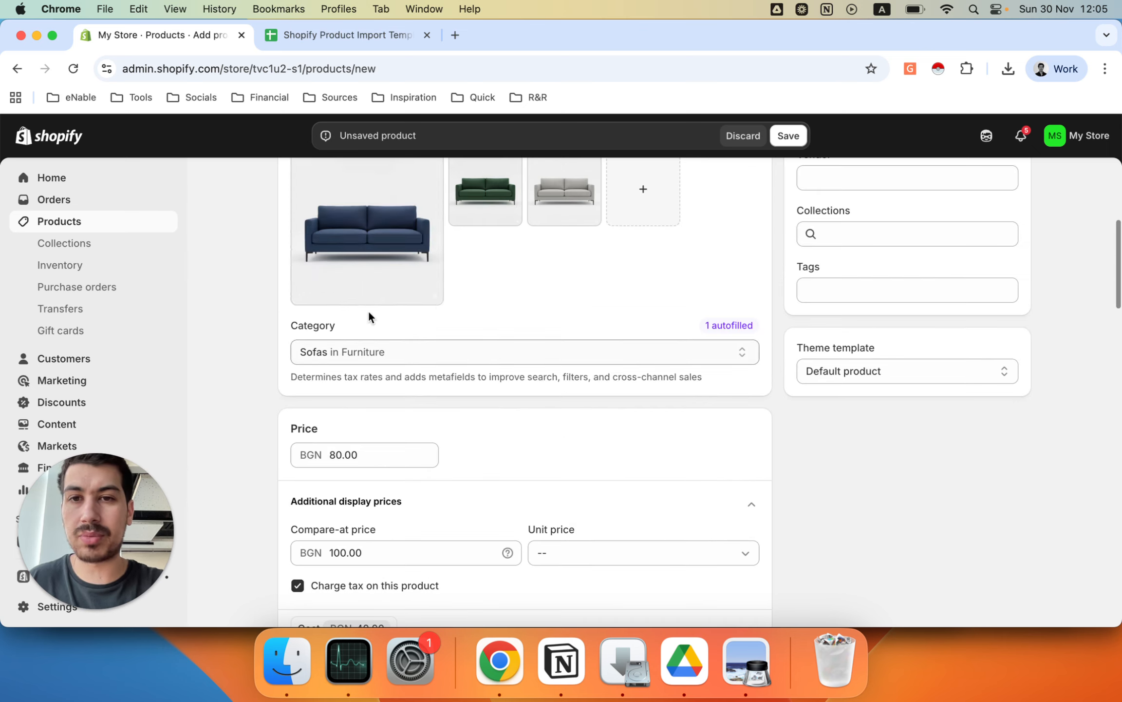
scroll(268, 360, down, 10)
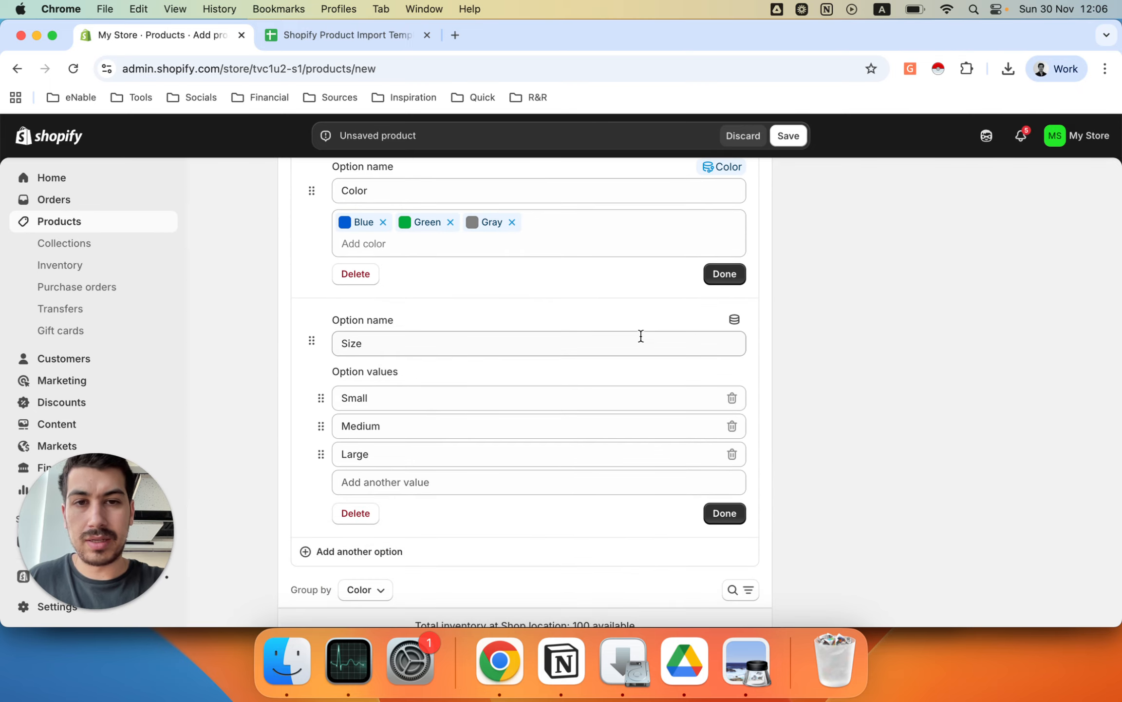
click(725, 273)
click(724, 466)
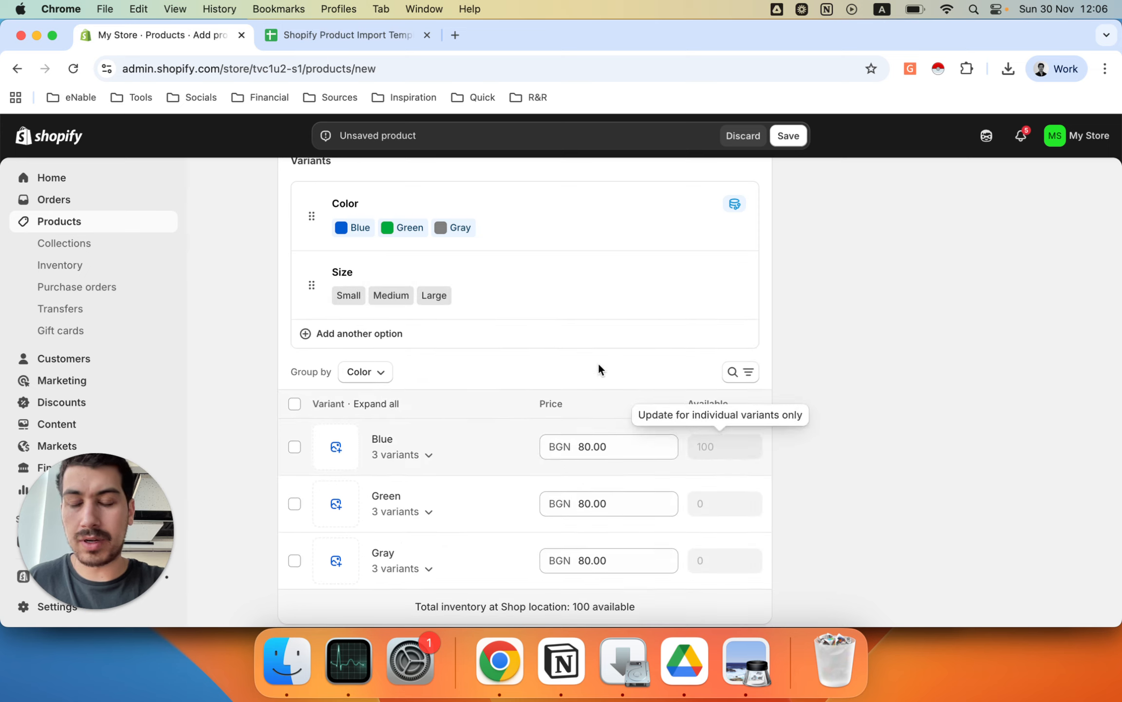
Group the variant list by Size, and return the grouping to Color
scroll(478, 242, up, 1)
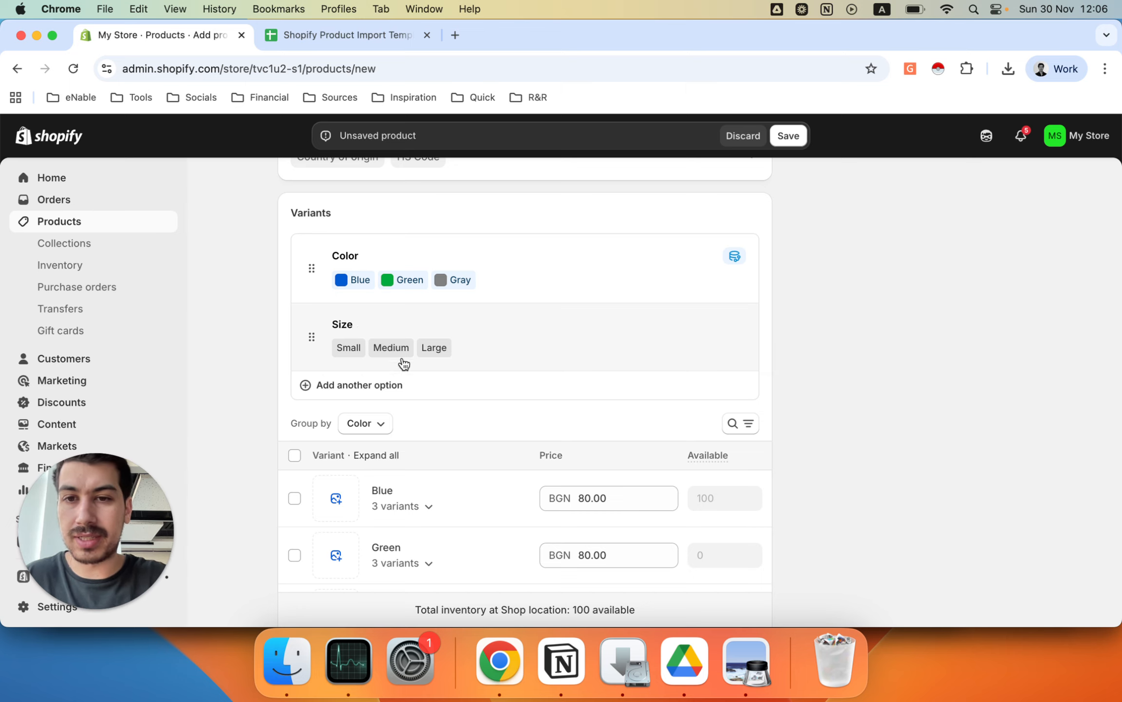
scroll(454, 369, down, 3)
scroll(454, 373, down, 2)
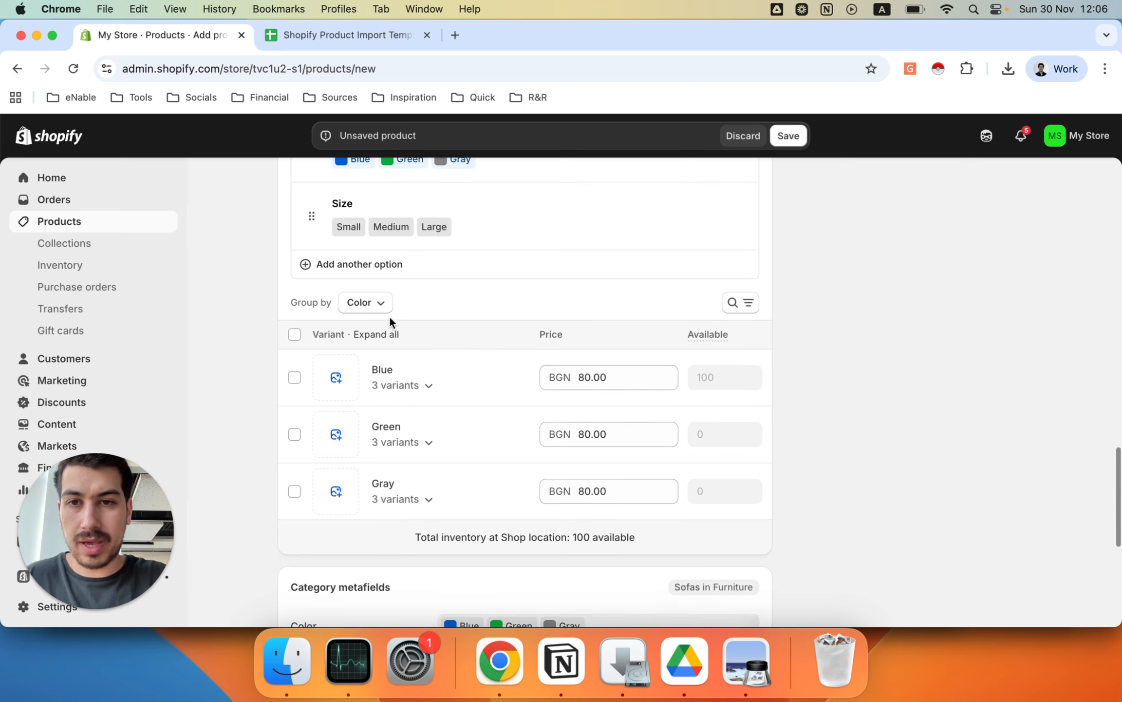
click(373, 303)
click(372, 363)
click(368, 304)
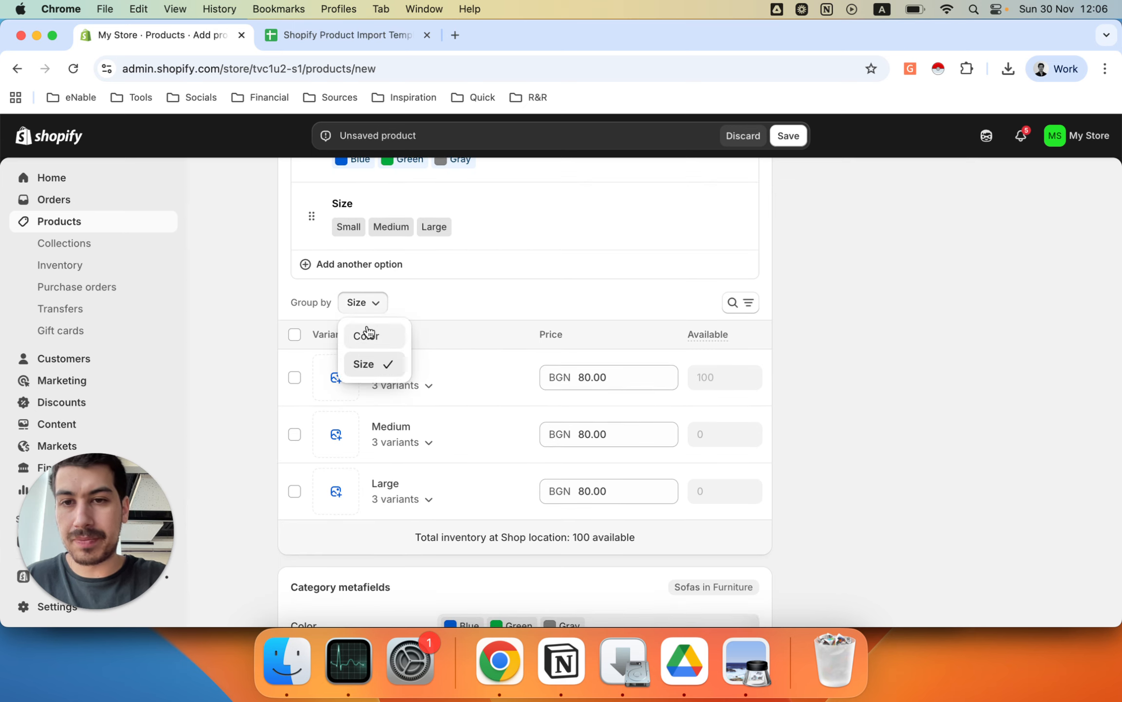
click(367, 335)
Assign the SofaDarkBlue image to the Blue variants
scroll(263, 318, down, 1)
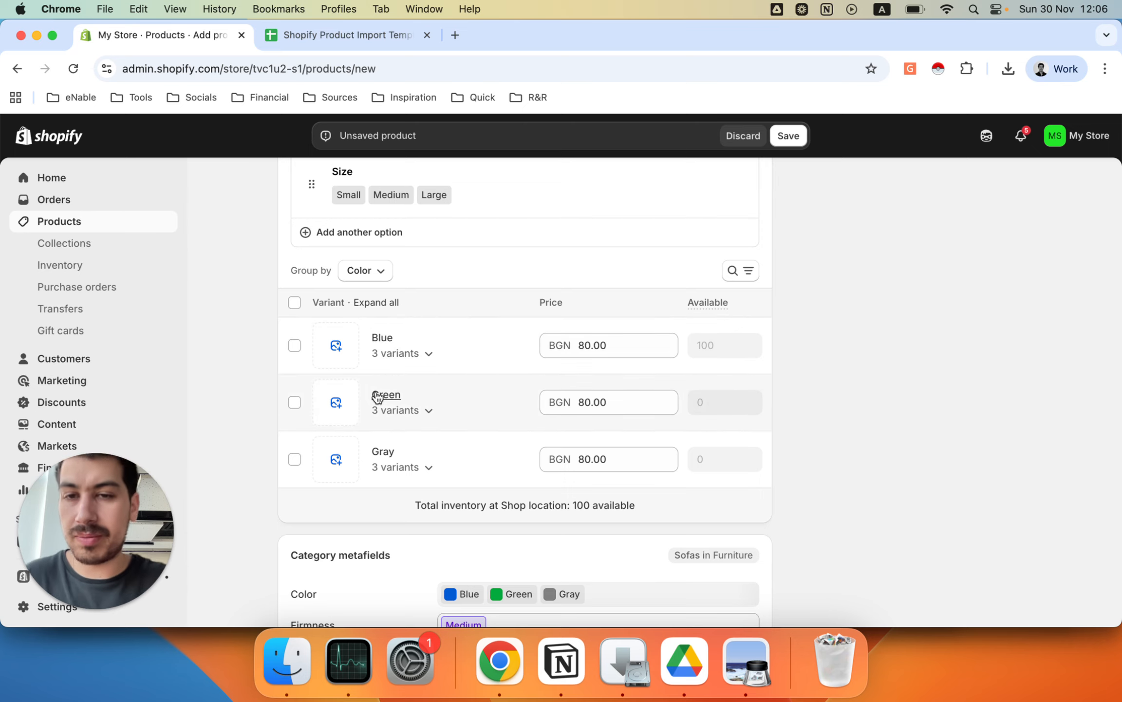
click(336, 345)
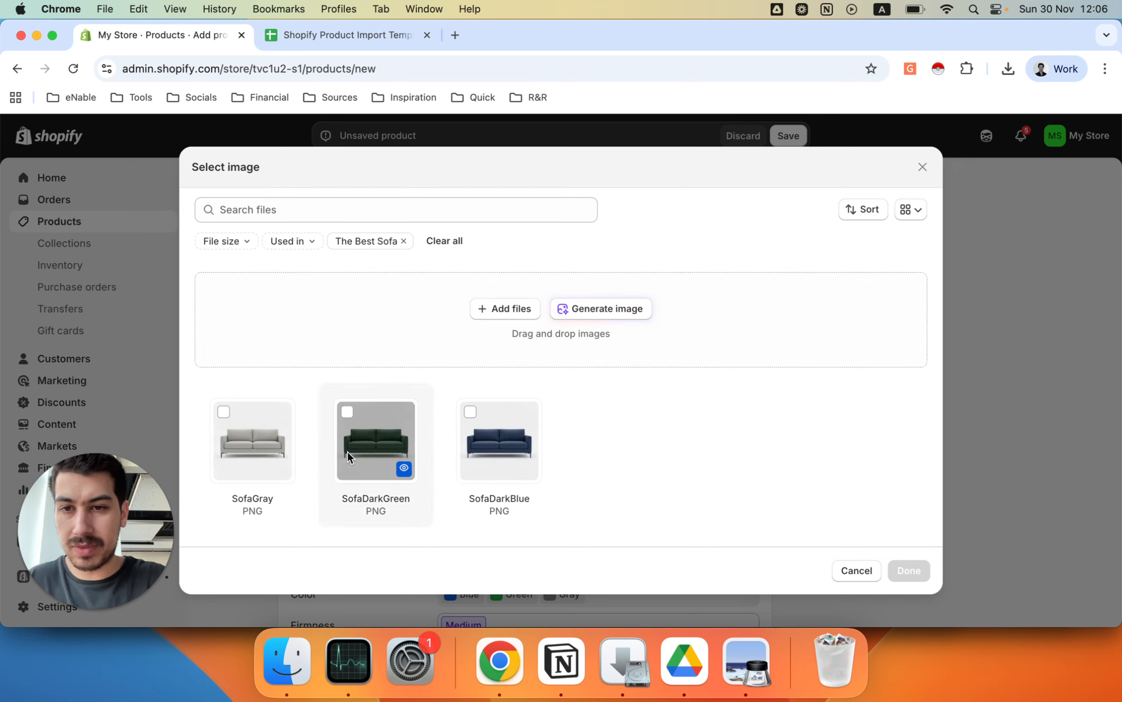
click(474, 441)
click(909, 570)
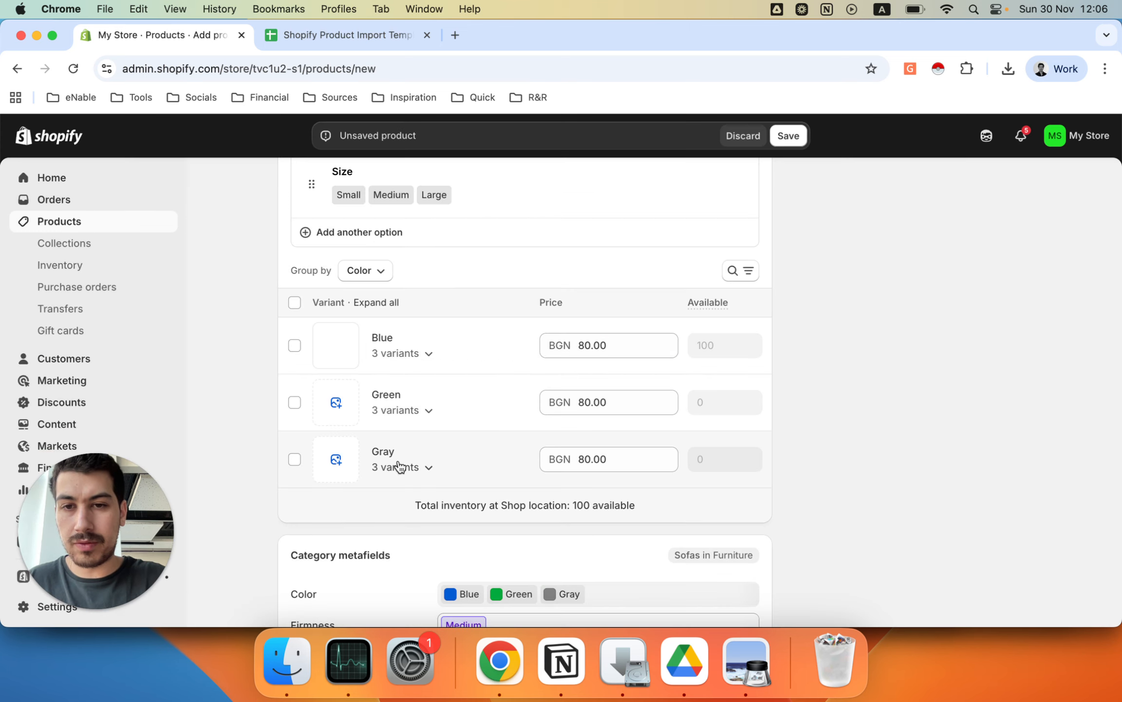
Assign the SofaDarkGreen image to the Green variants and the SofaGray image to the Gray variants
click(336, 402)
click(392, 454)
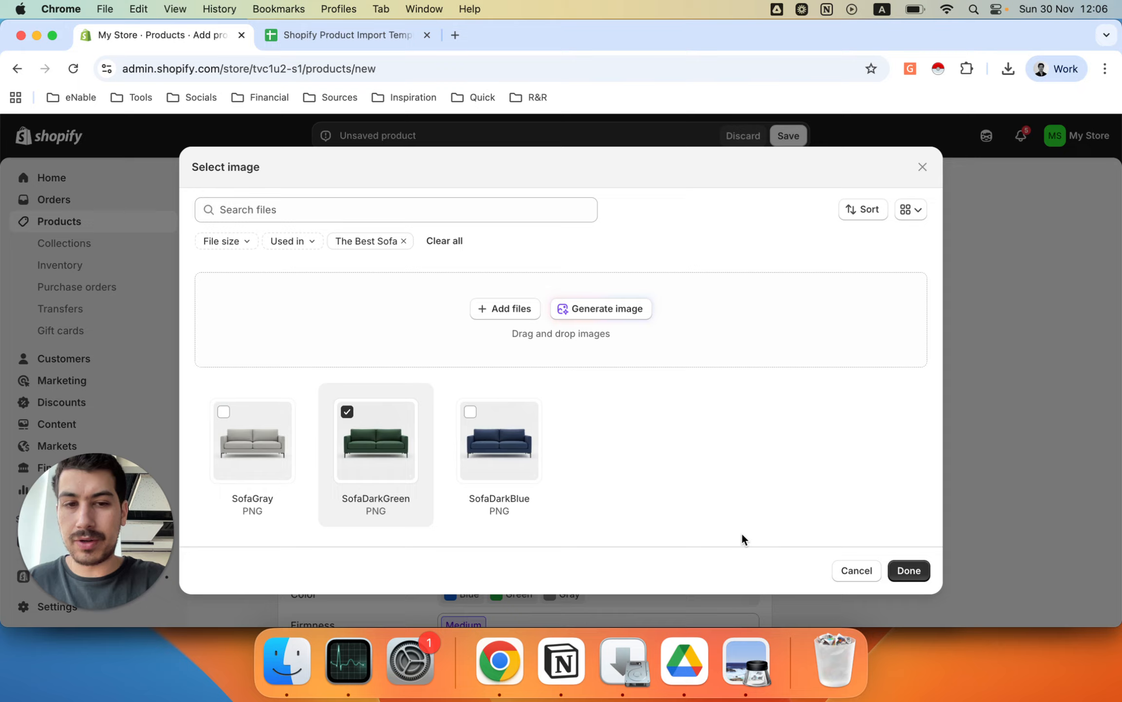
click(909, 571)
click(338, 460)
click(273, 460)
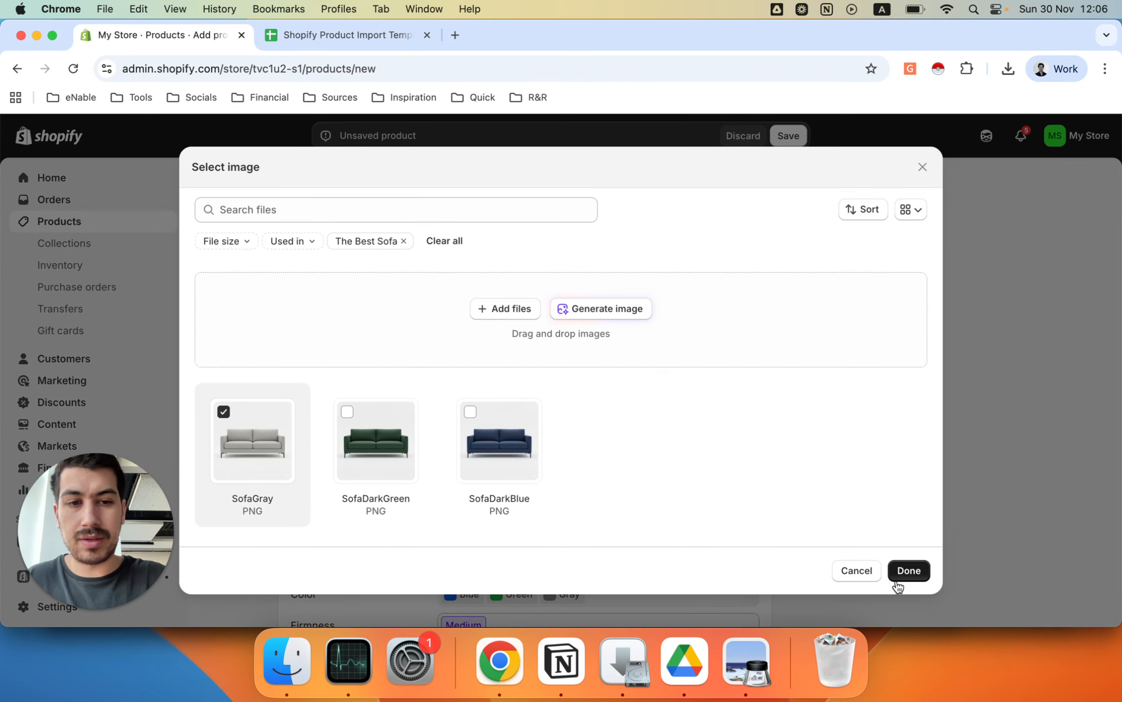
click(898, 584)
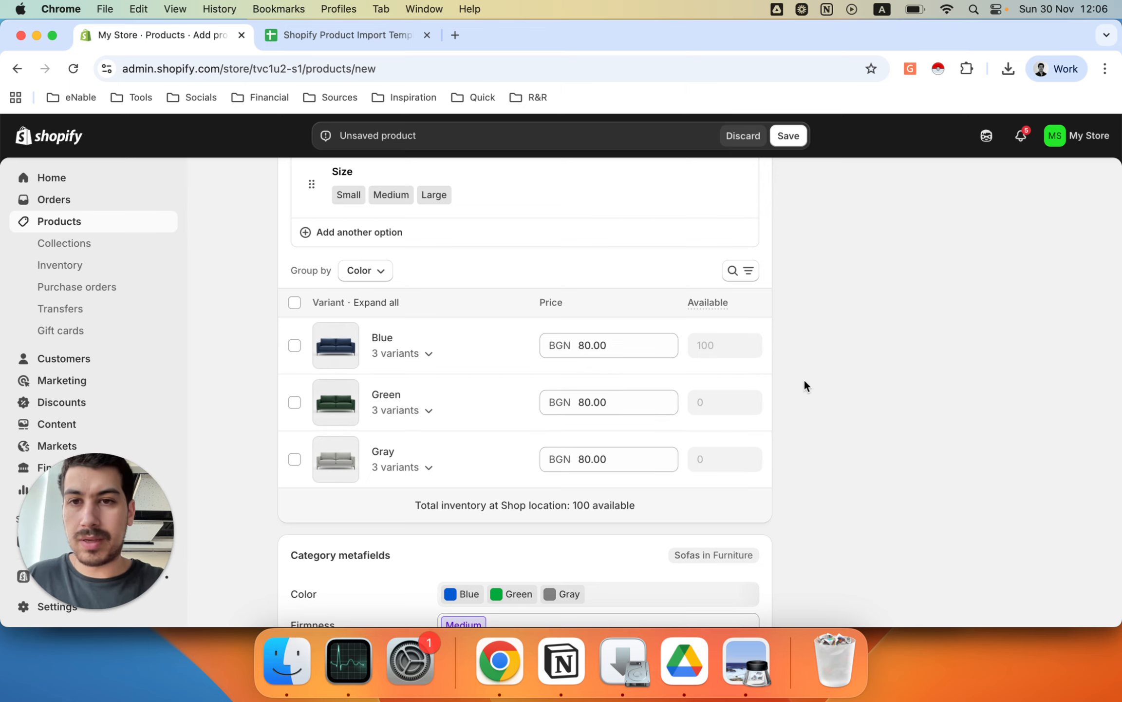
Open the search engine listing for editing and examine its page title, meta description and URL handle
scroll(804, 379, up, 1)
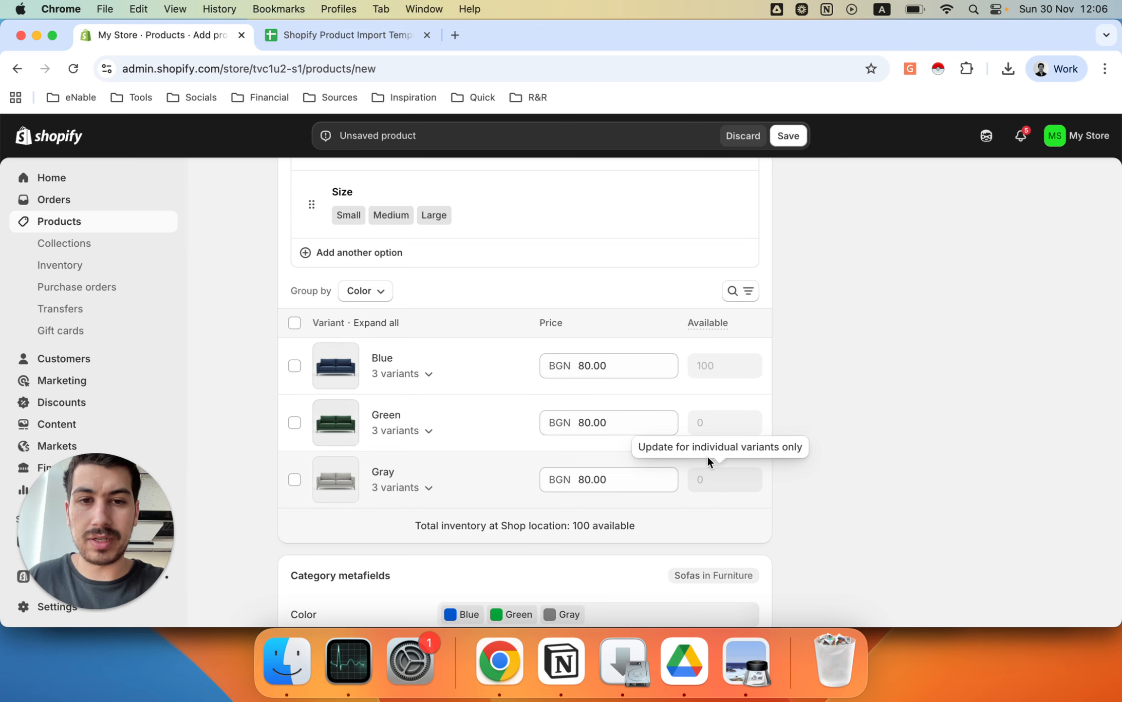
scroll(866, 462, down, 3)
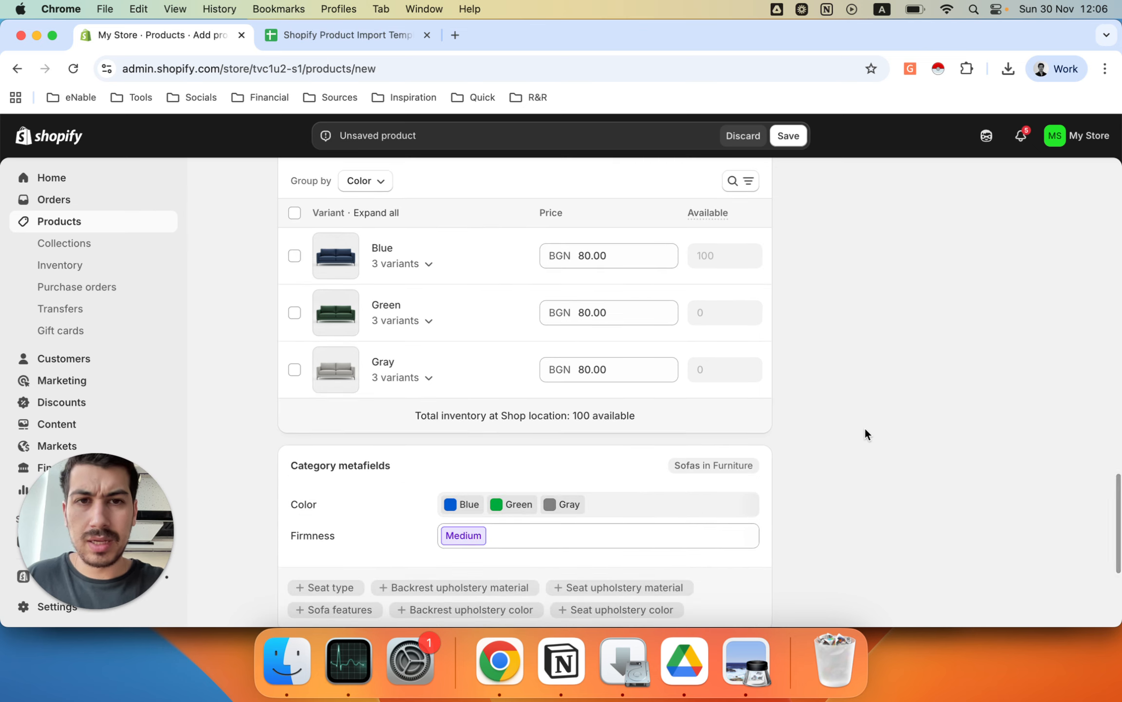
scroll(865, 429, down, 5)
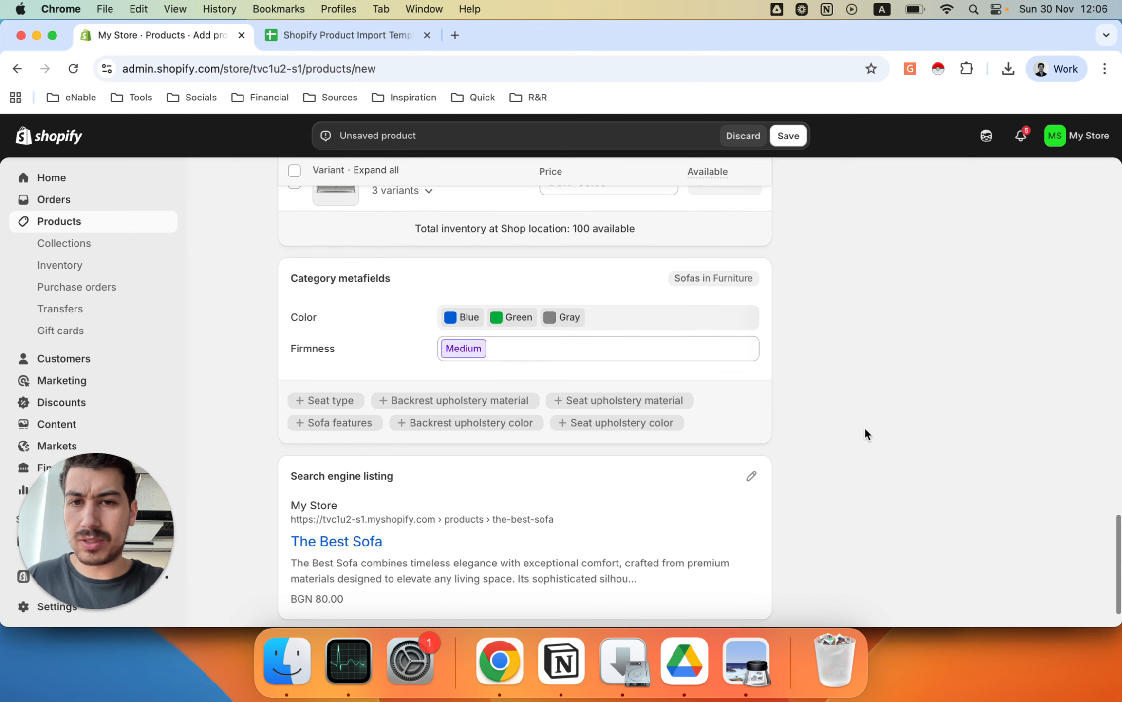
scroll(865, 429, down, 2)
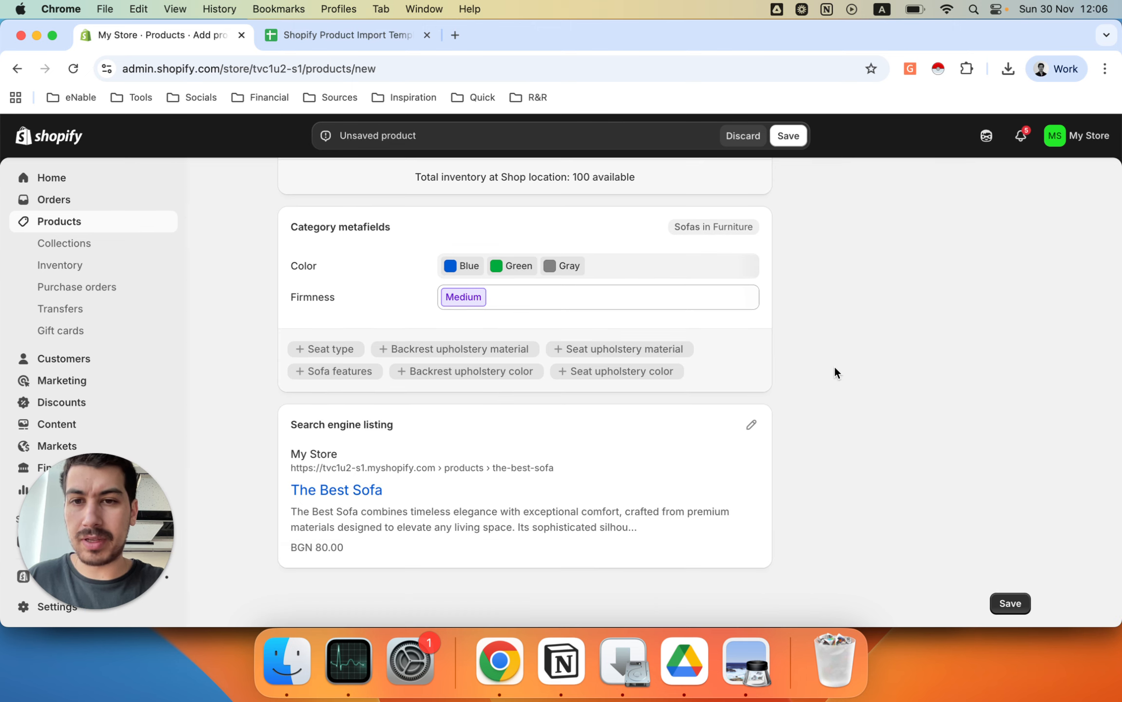
click(751, 424)
scroll(435, 353, down, 5)
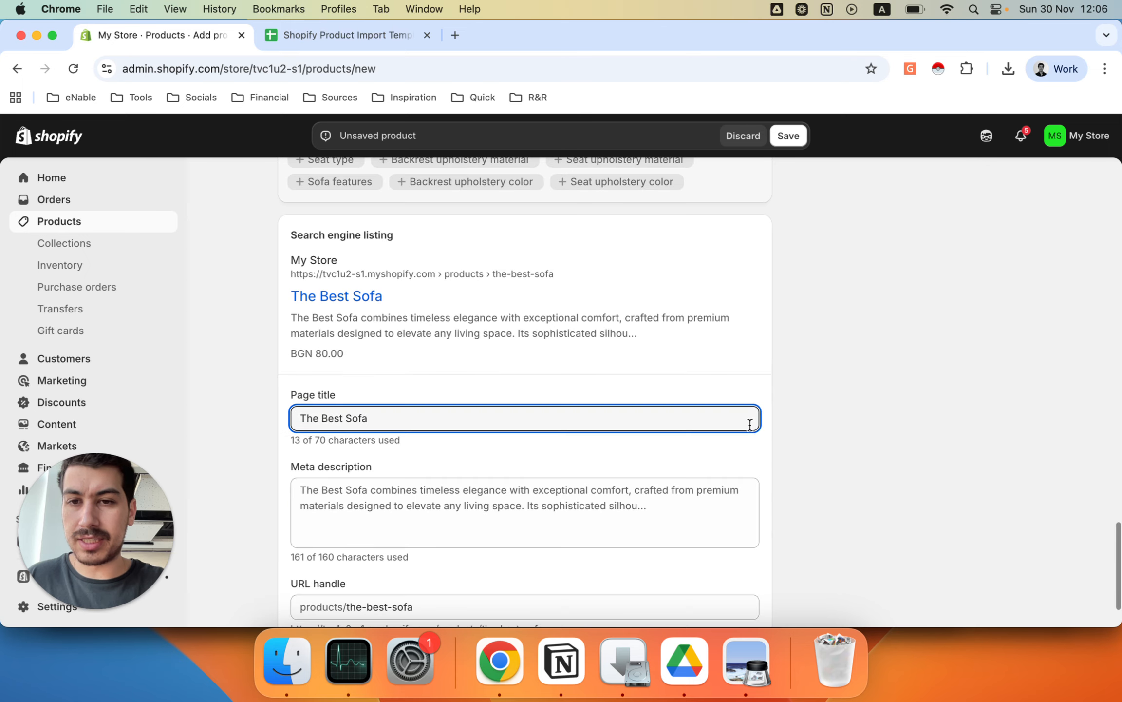
triple_click(417, 337)
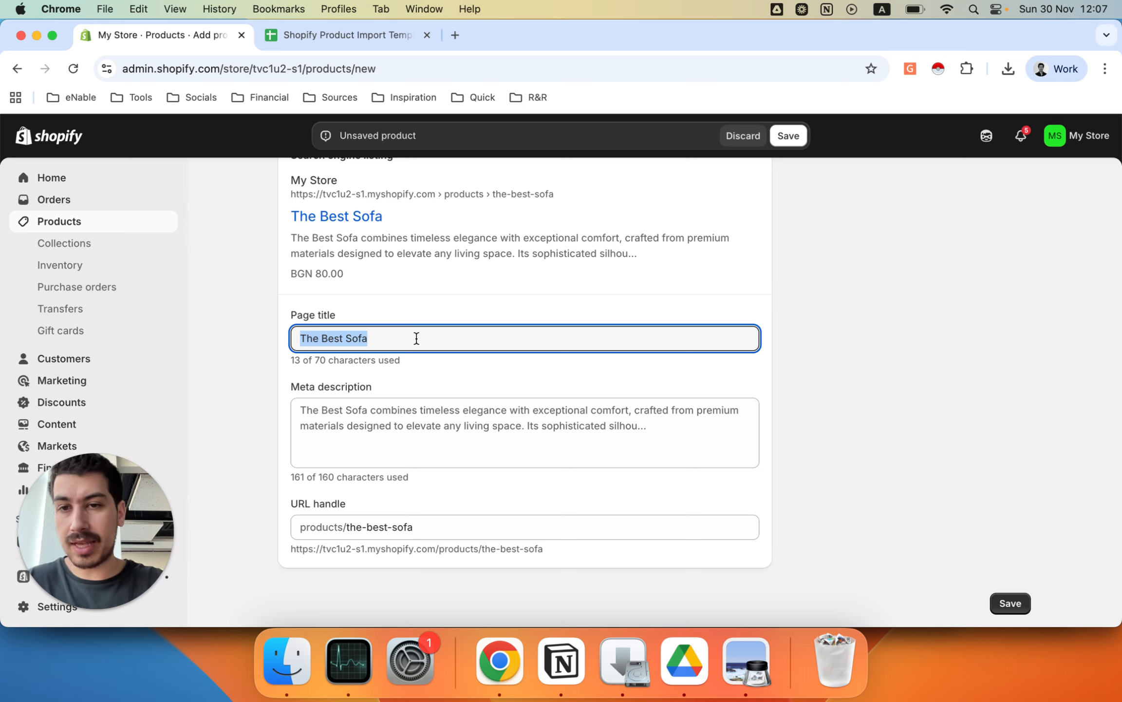
triple_click(399, 414)
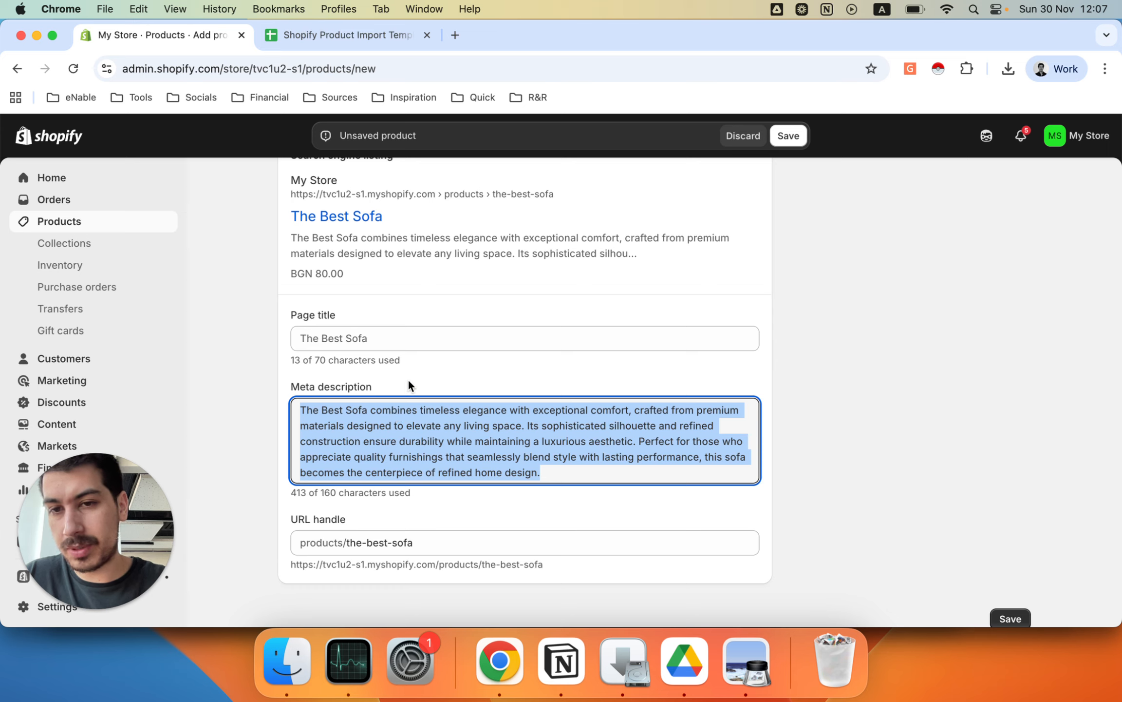
text(The Best Sofa combines timeless elegance with exceptional comfort, crafted from premium materials designed to elevate any living space. Its sophisticated silhou…)
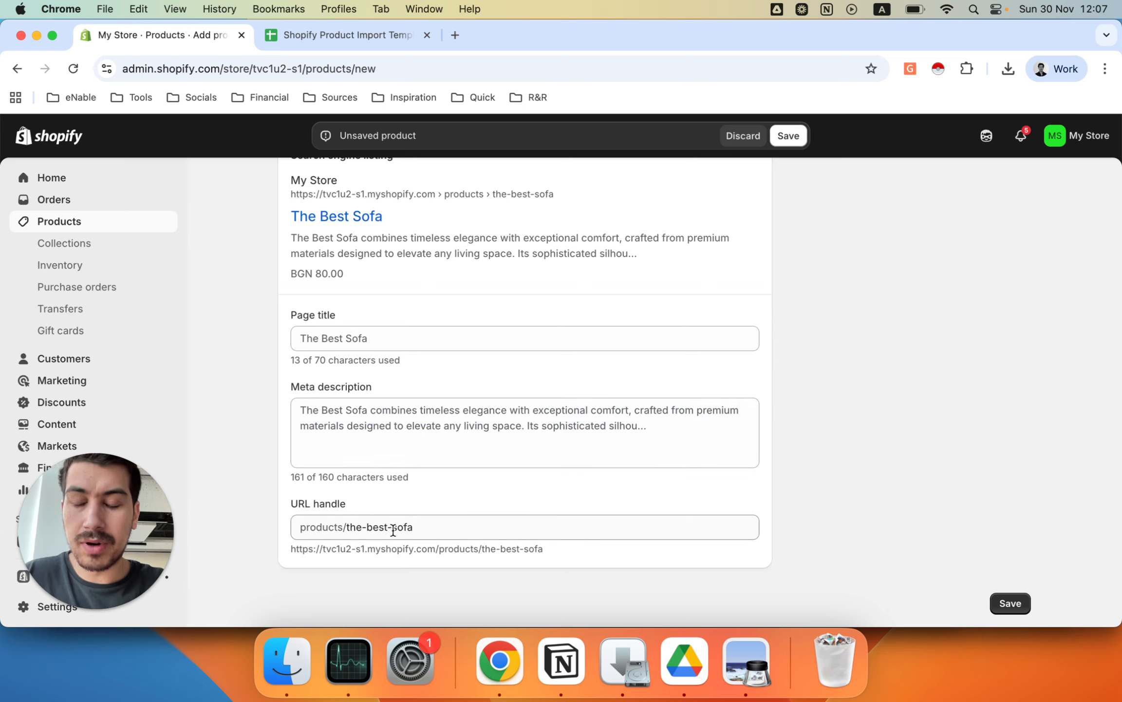
triple_click(399, 526)
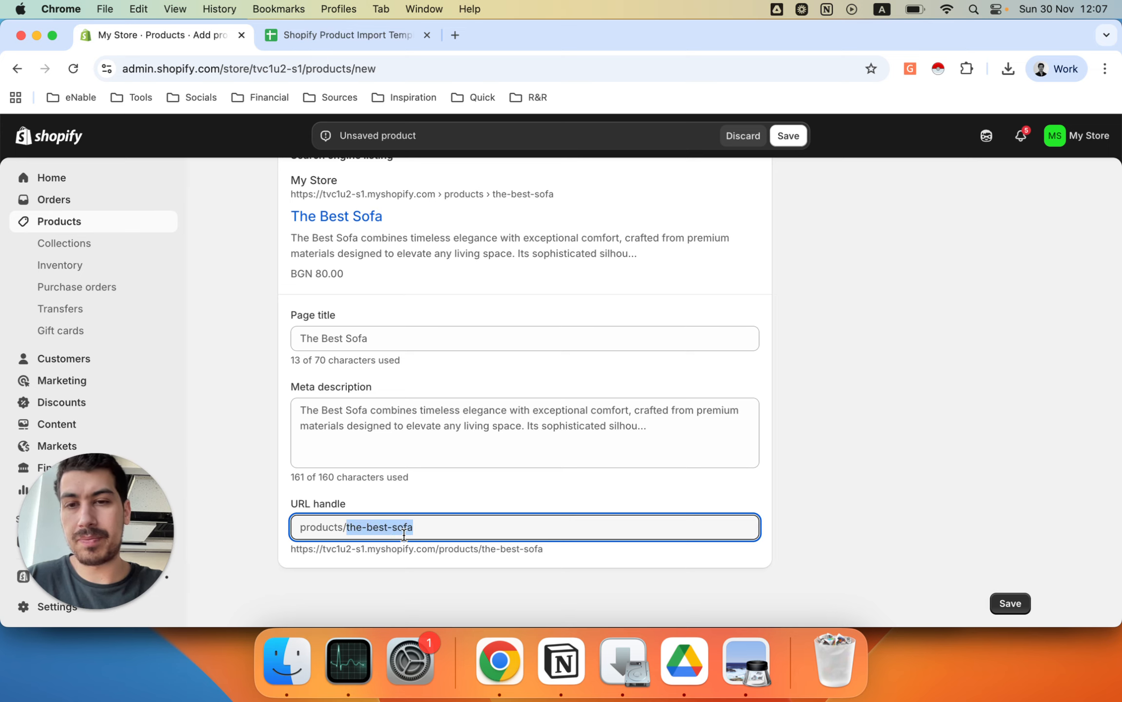
click(431, 504)
Compare the product's title with the page title and URL handle in the search engine listing
scroll(449, 487, up, 20)
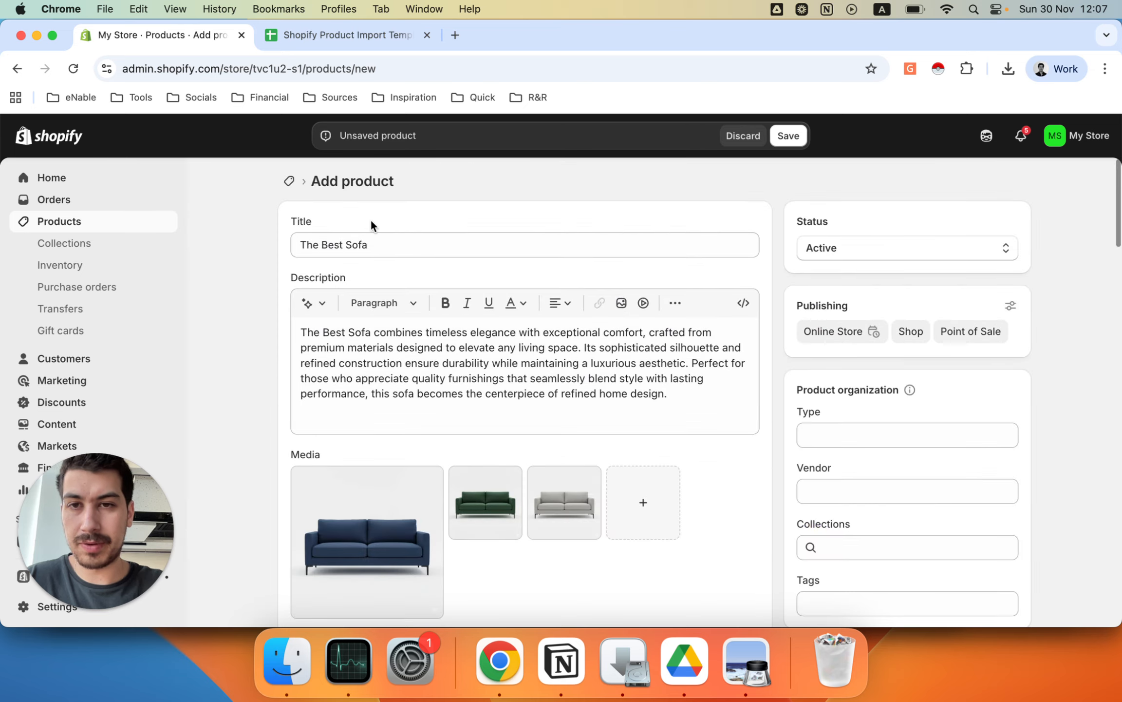
drag(377, 244, 309, 244)
click(386, 196)
scroll(388, 197, down, 20)
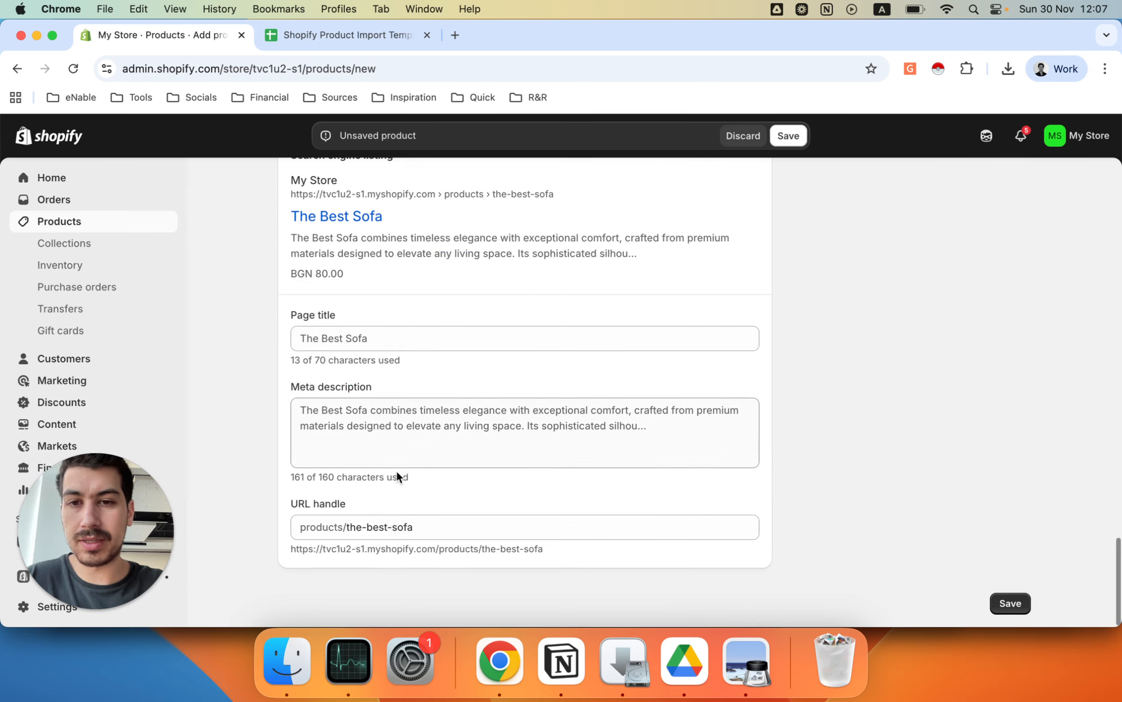
Review the Active, Draft and Unlisted options for the product's status without changing it
scroll(735, 398, up, 15)
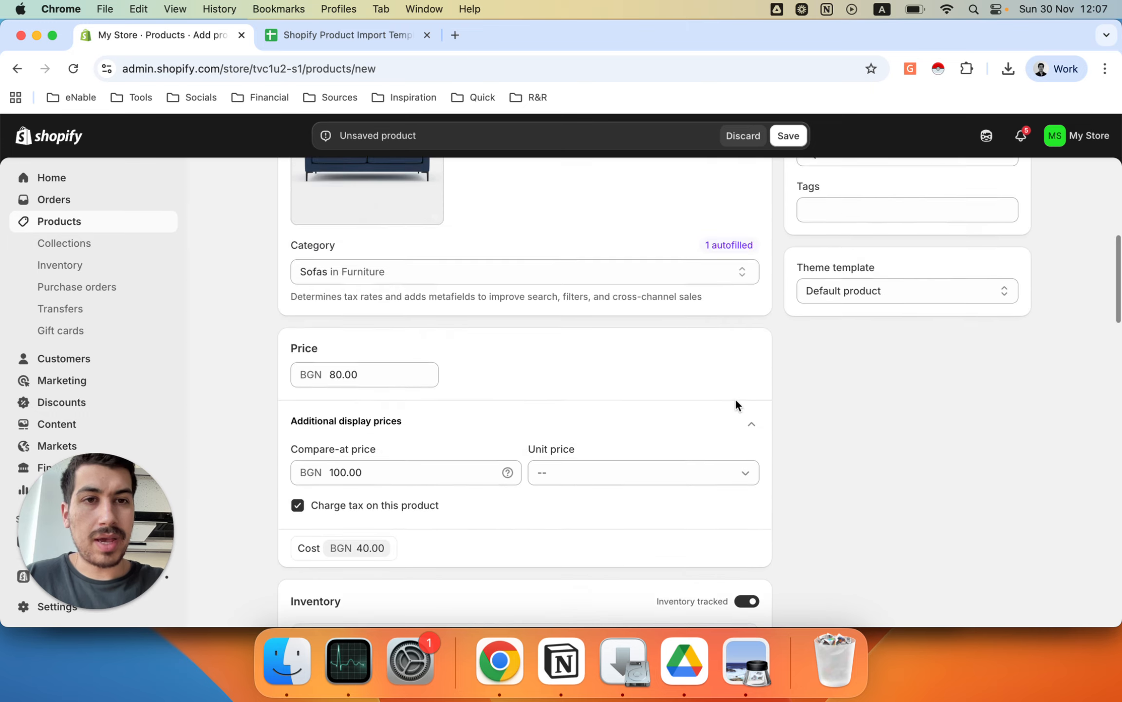
scroll(734, 398, up, 8)
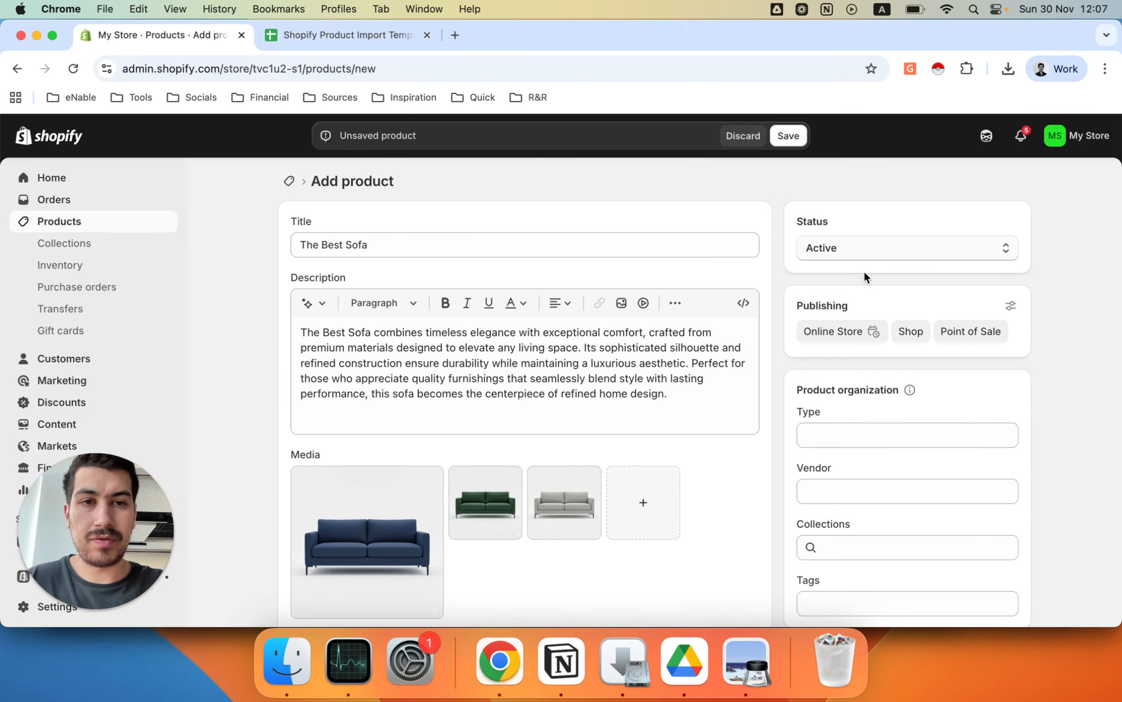
click(880, 249)
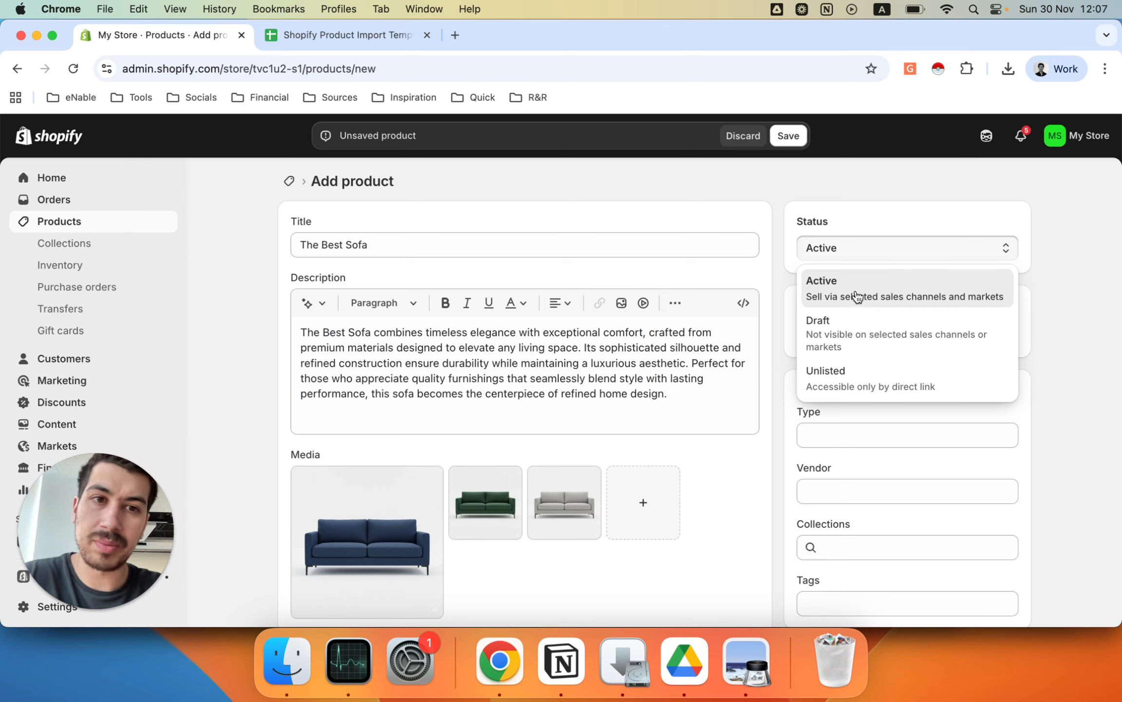
click(895, 217)
click(883, 250)
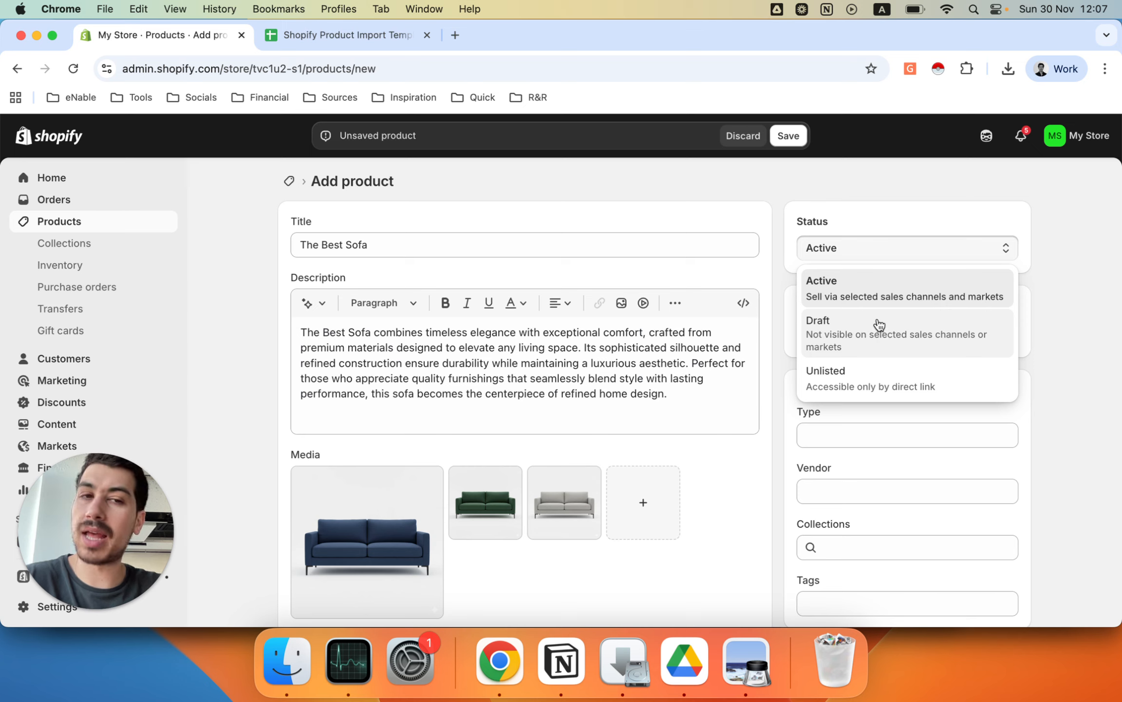
click(874, 220)
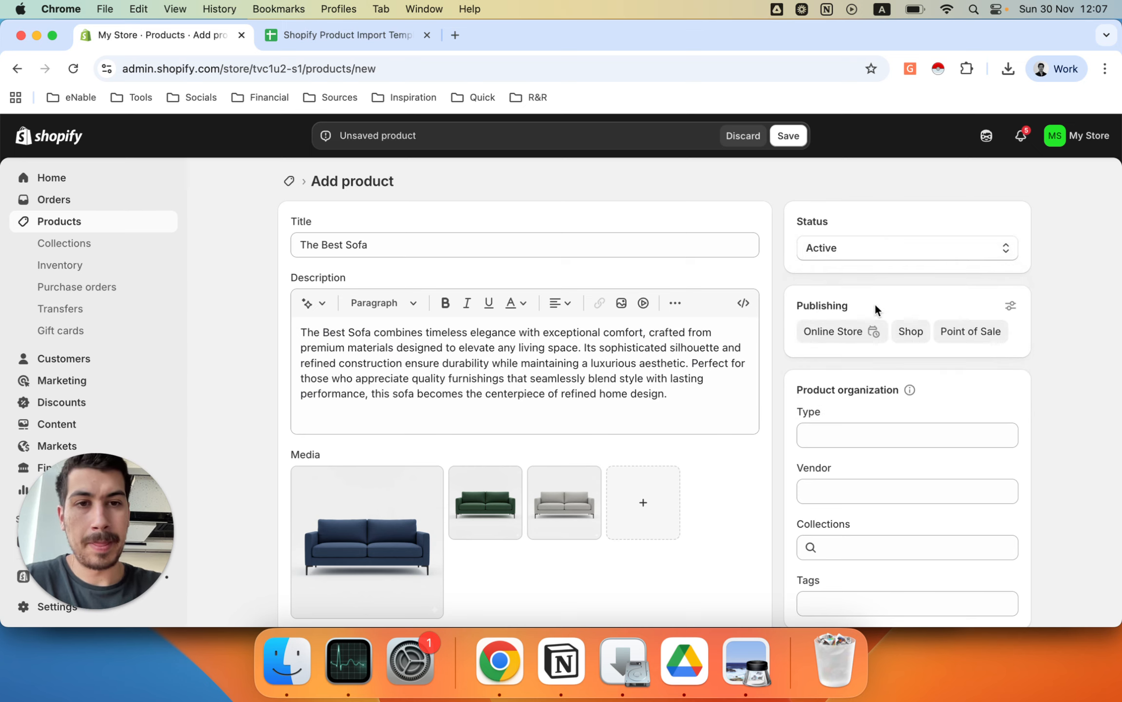
click(861, 253)
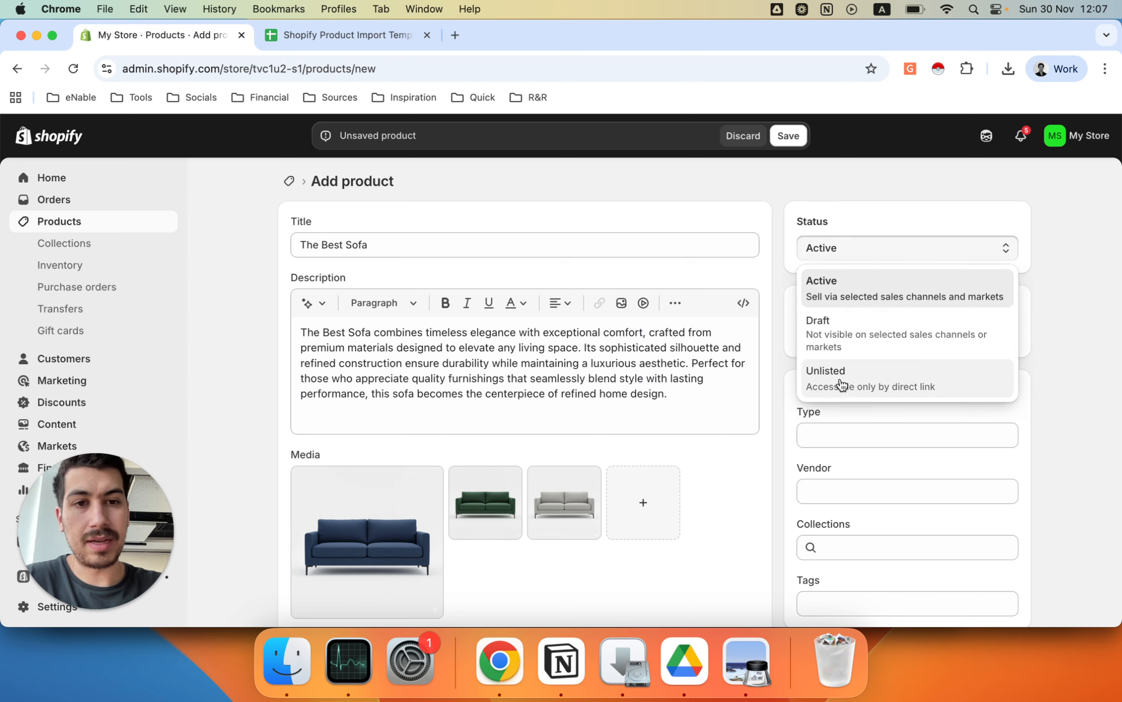
click(876, 221)
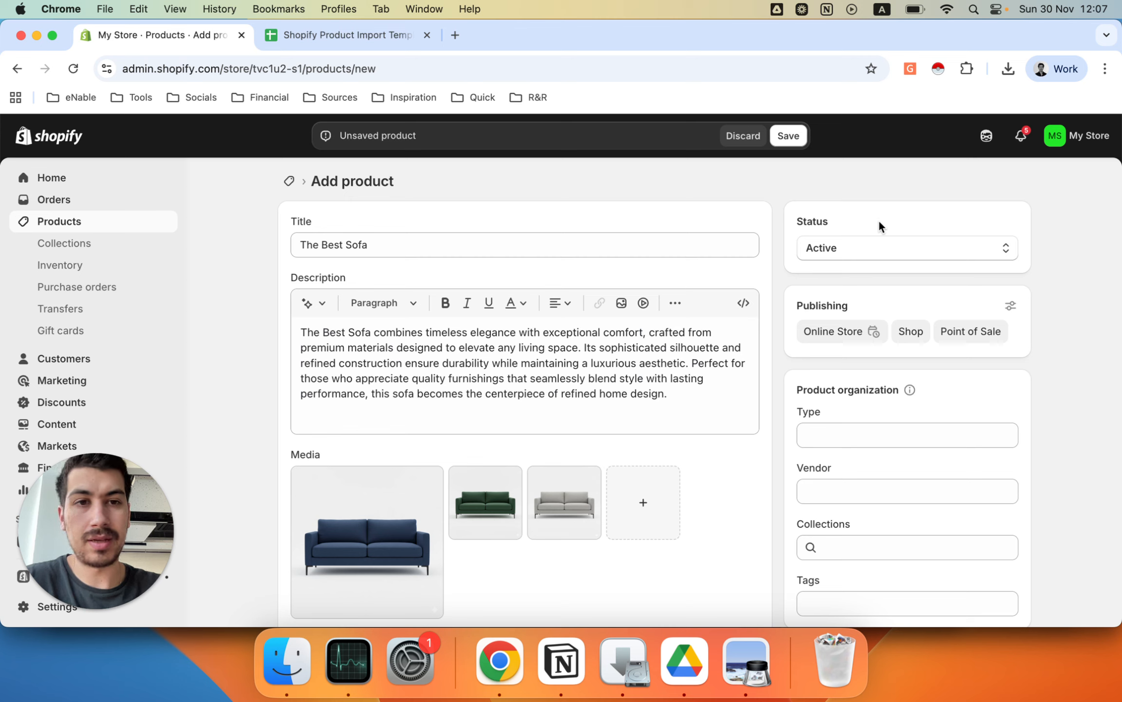
click(884, 247)
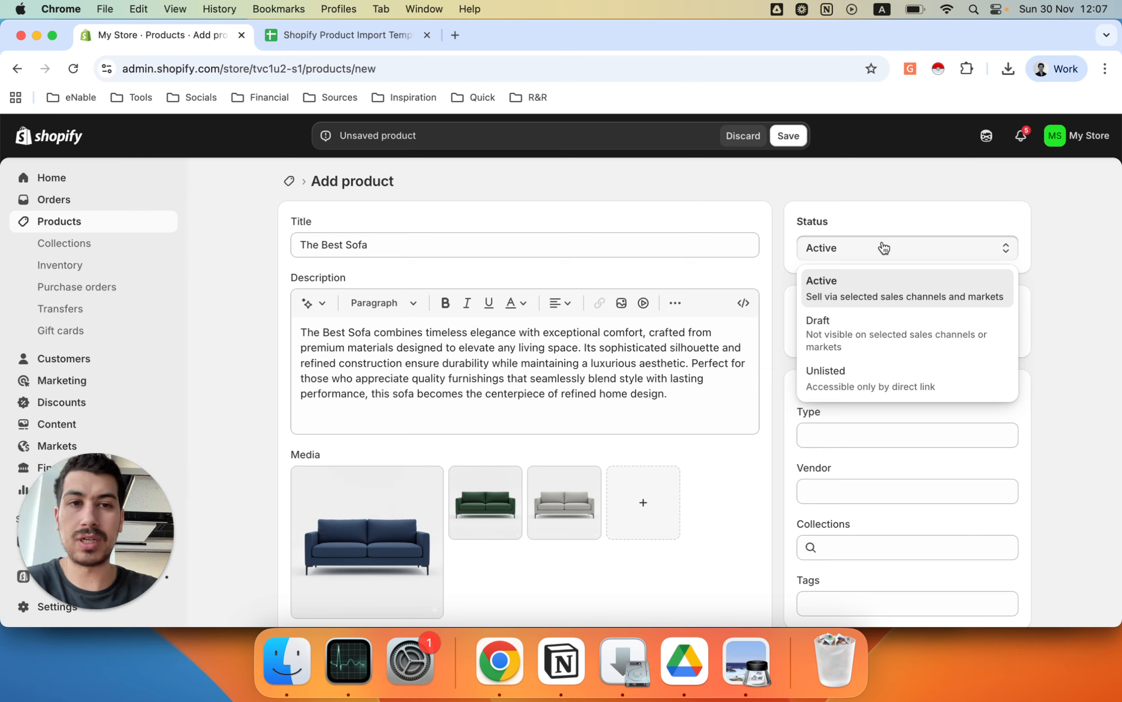
click(1052, 299)
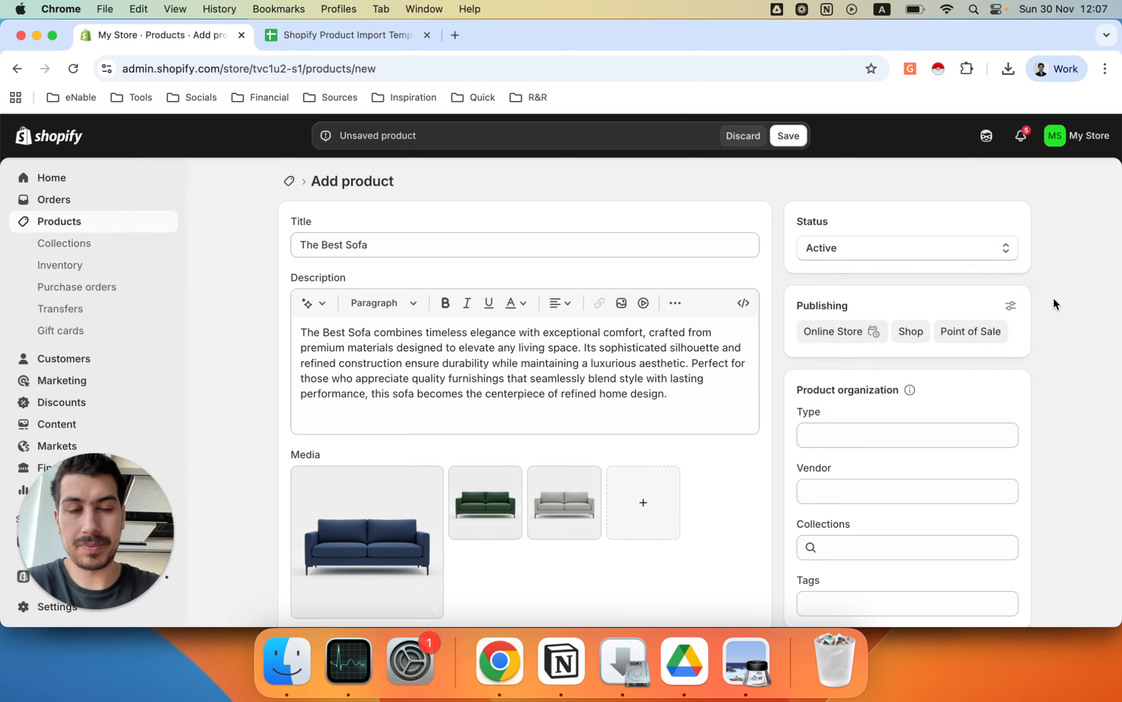
Examine the product organization fields for type, vendor and collections
scroll(1053, 302, down, 5)
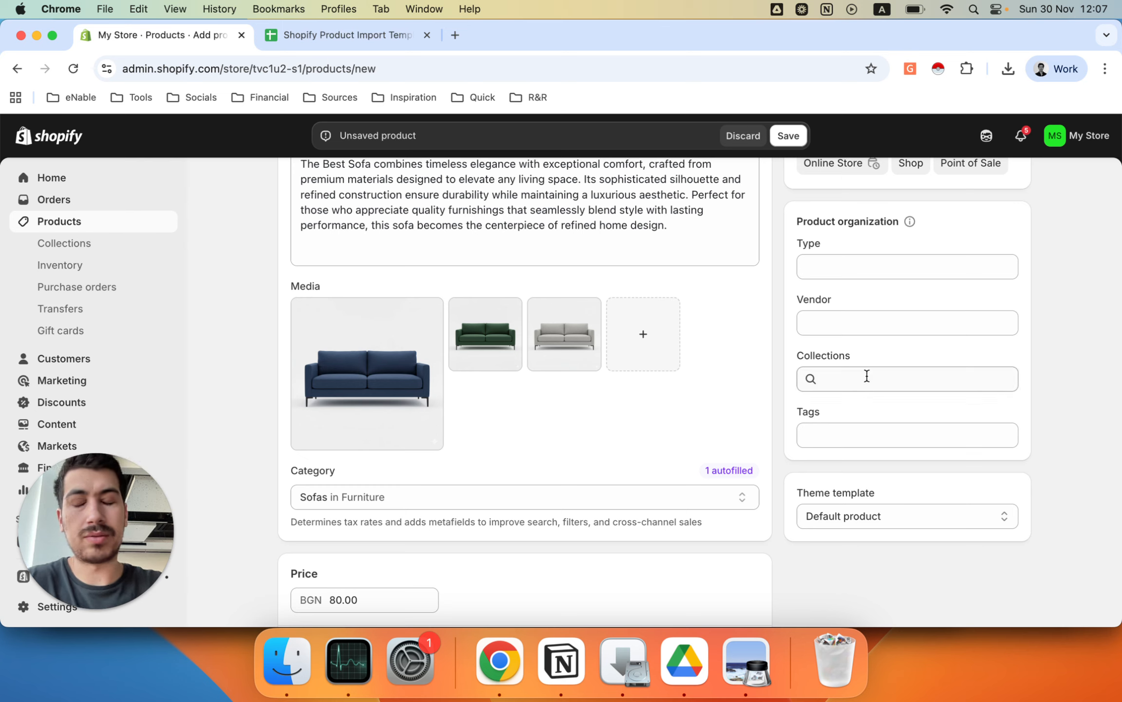
click(850, 273)
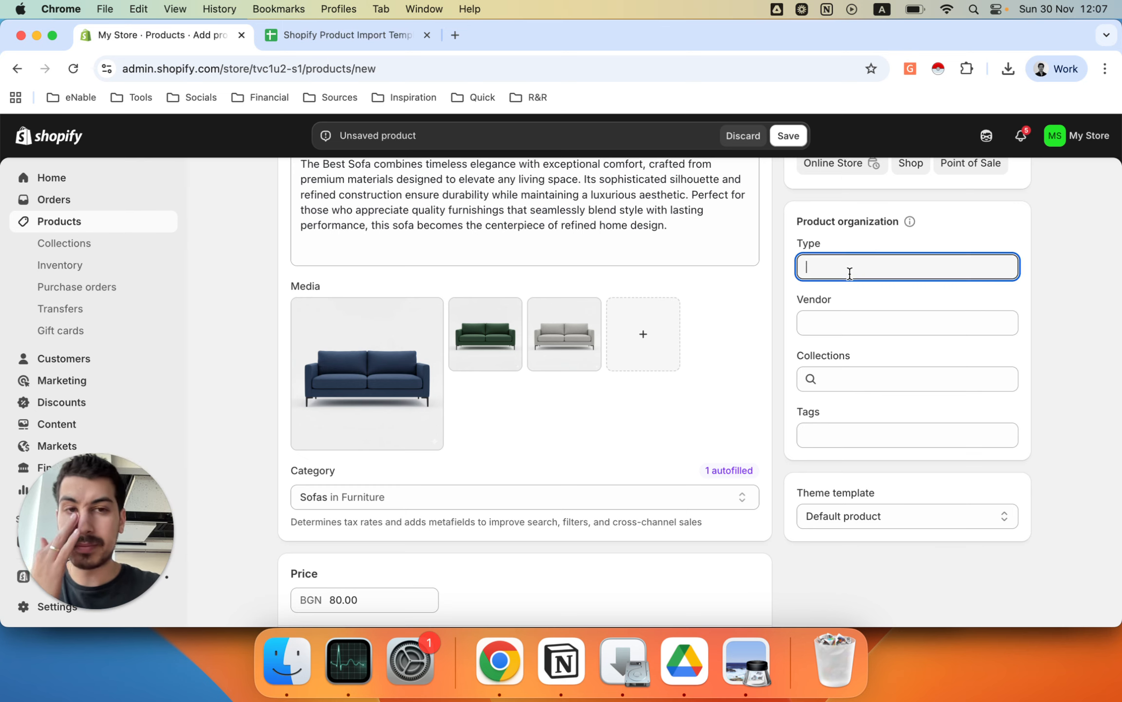
click(855, 230)
click(850, 275)
click(845, 325)
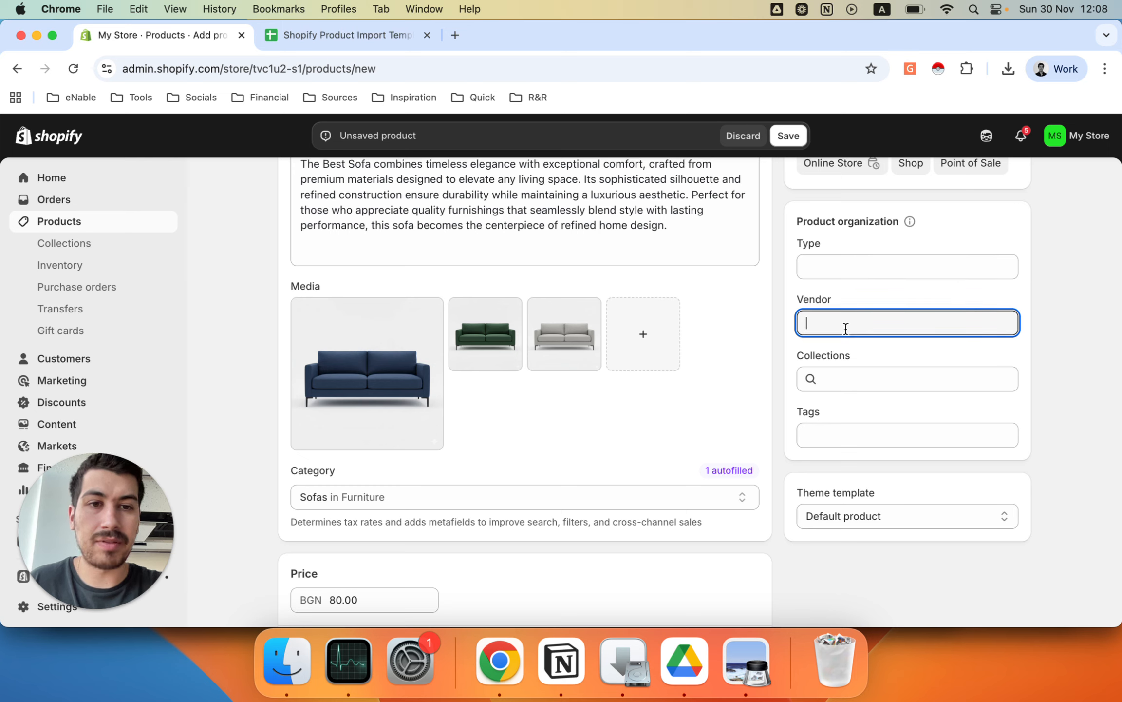
click(872, 349)
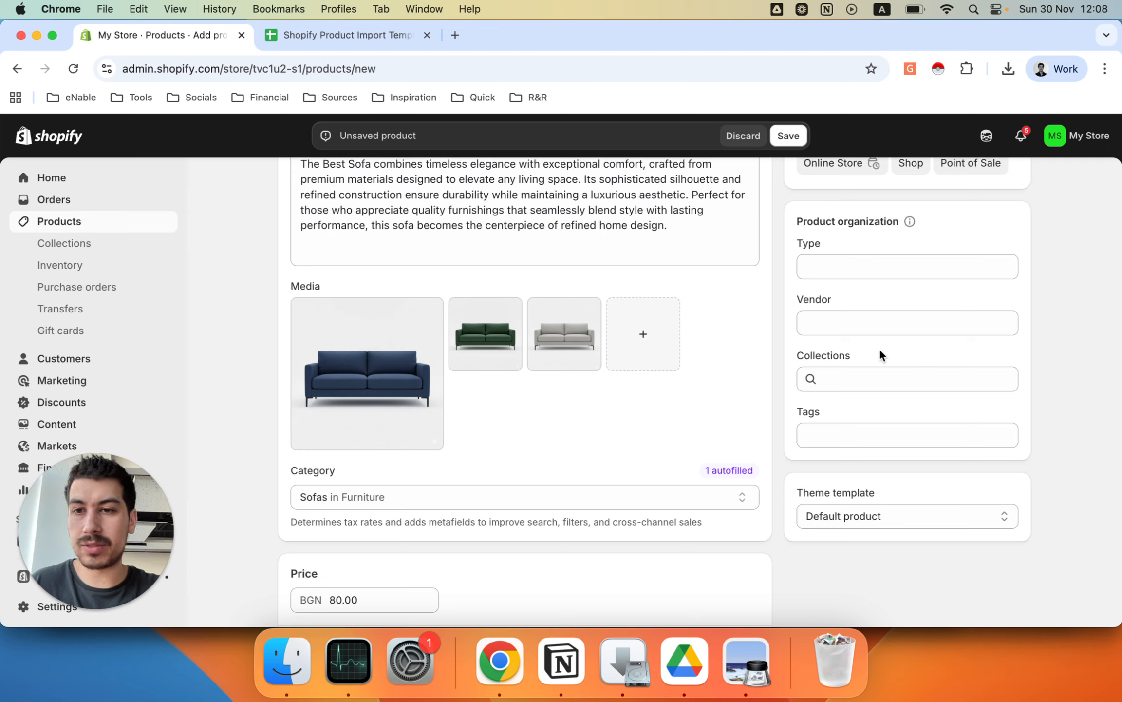
click(865, 317)
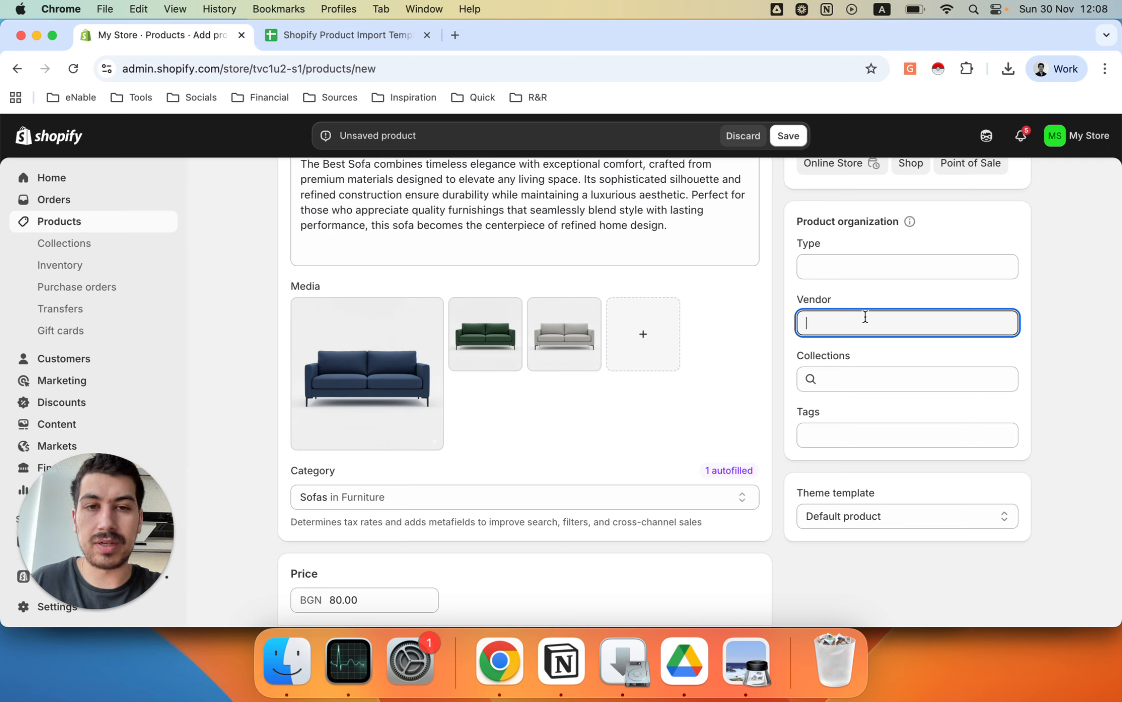
click(867, 354)
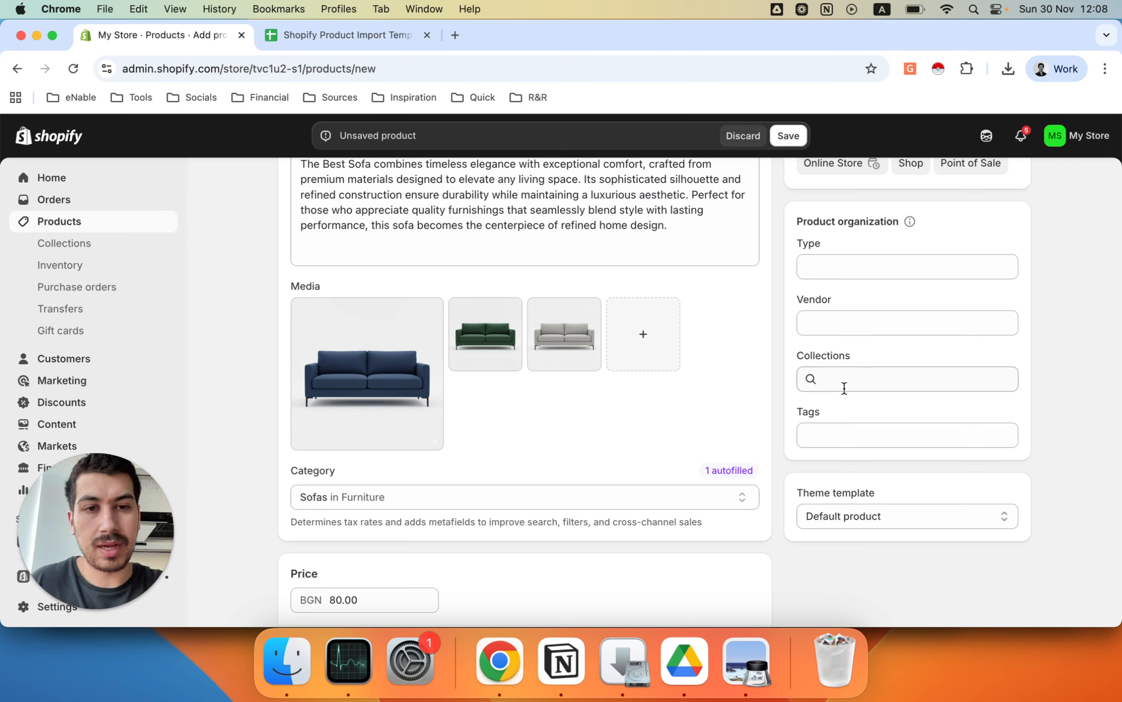
Add the tags Sofas and Furniture to the product
click(837, 429)
text(Sofas)
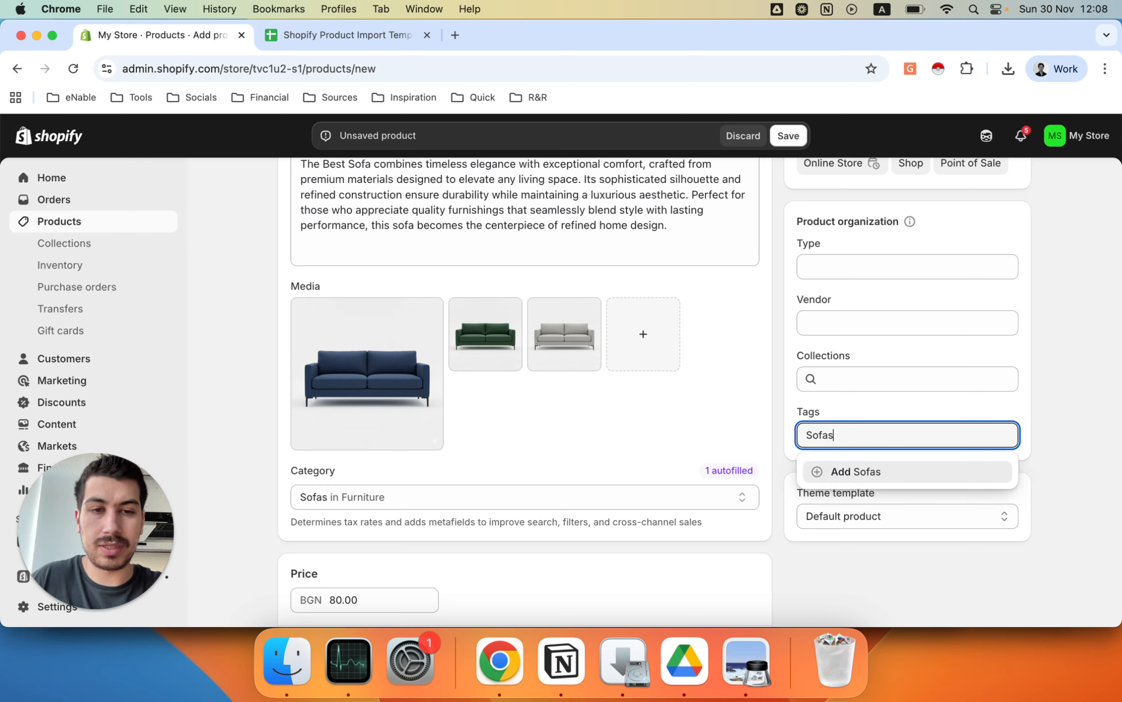
key(Return)
text(Furini)
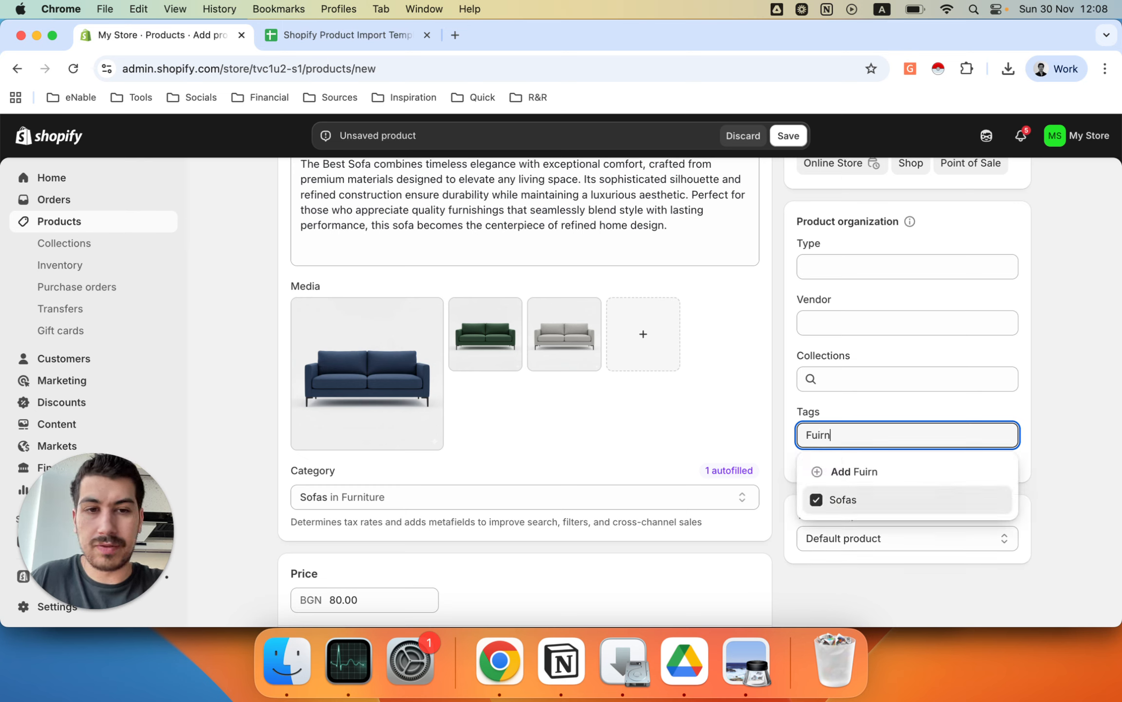
key(super+a)
text(Furniture)
key(Return)
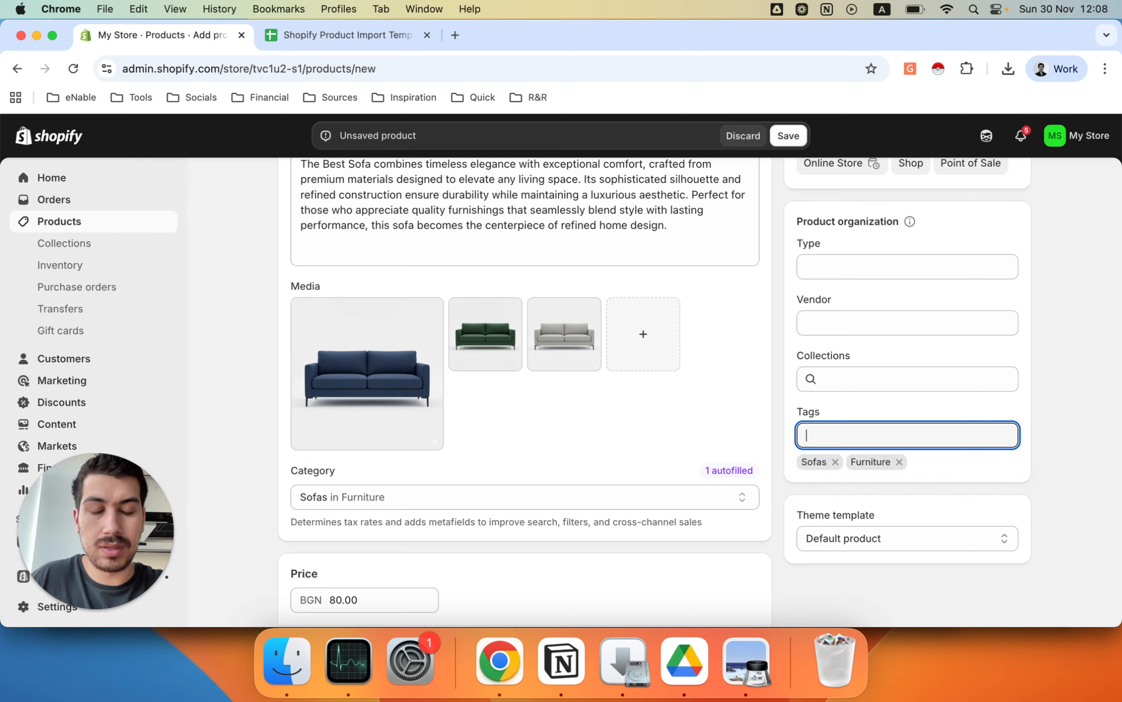
Replace the product's Furniture tag with a Budget tag
click(845, 426)
click(844, 427)
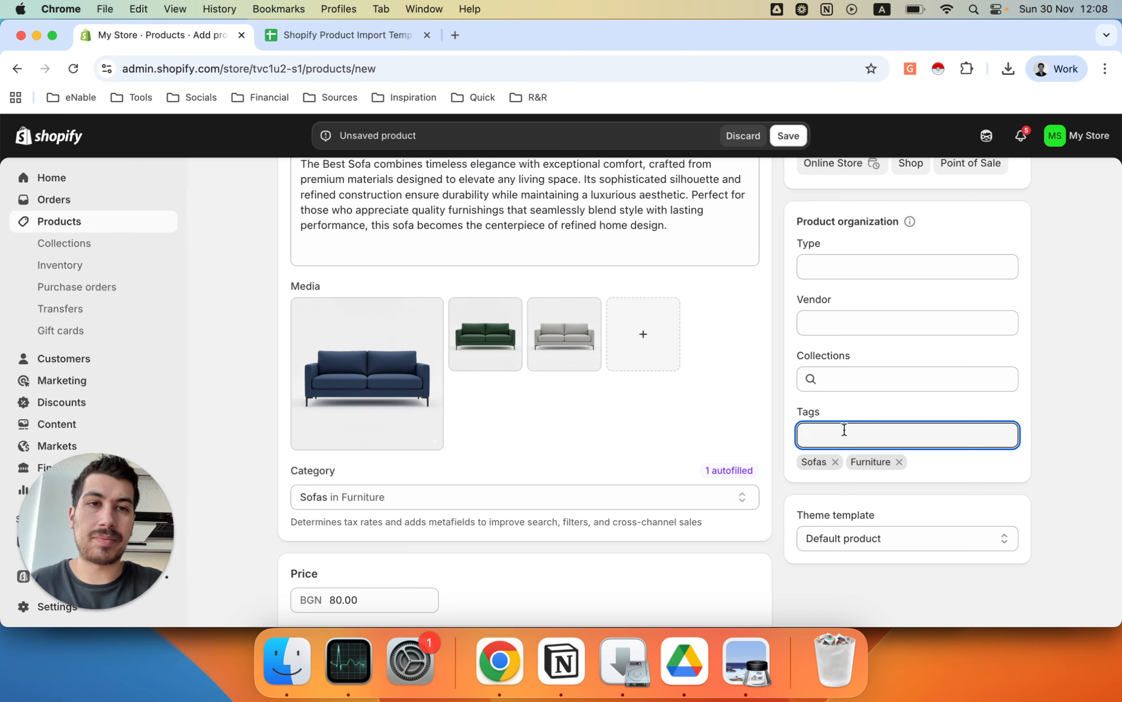
text(Budget)
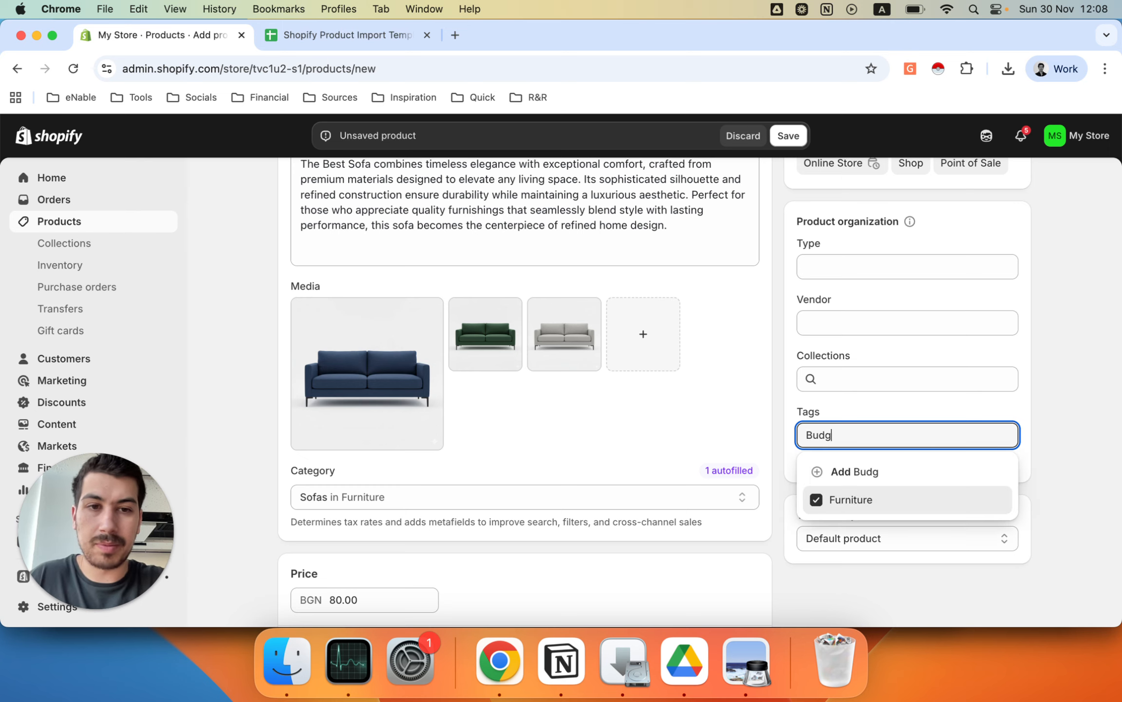
click(845, 470)
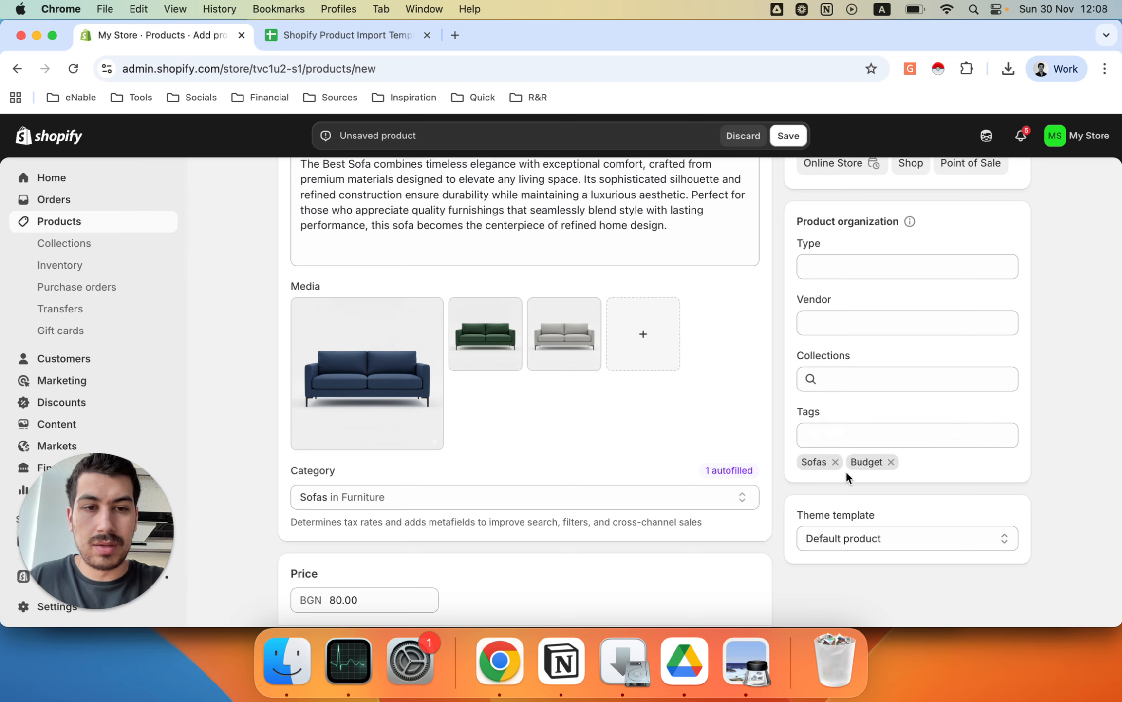
click(835, 436)
click(944, 462)
Check which theme templates are available for the product, keeping Default product
scroll(945, 463, down, 1)
scroll(945, 462, down, 2)
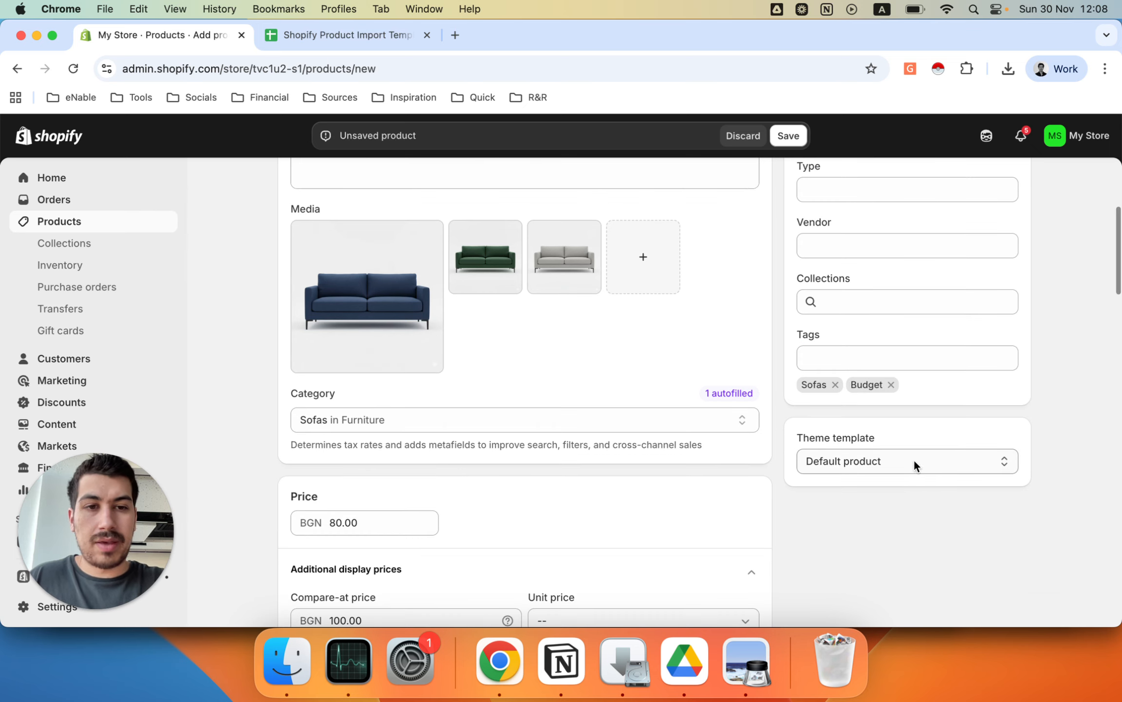
click(914, 460)
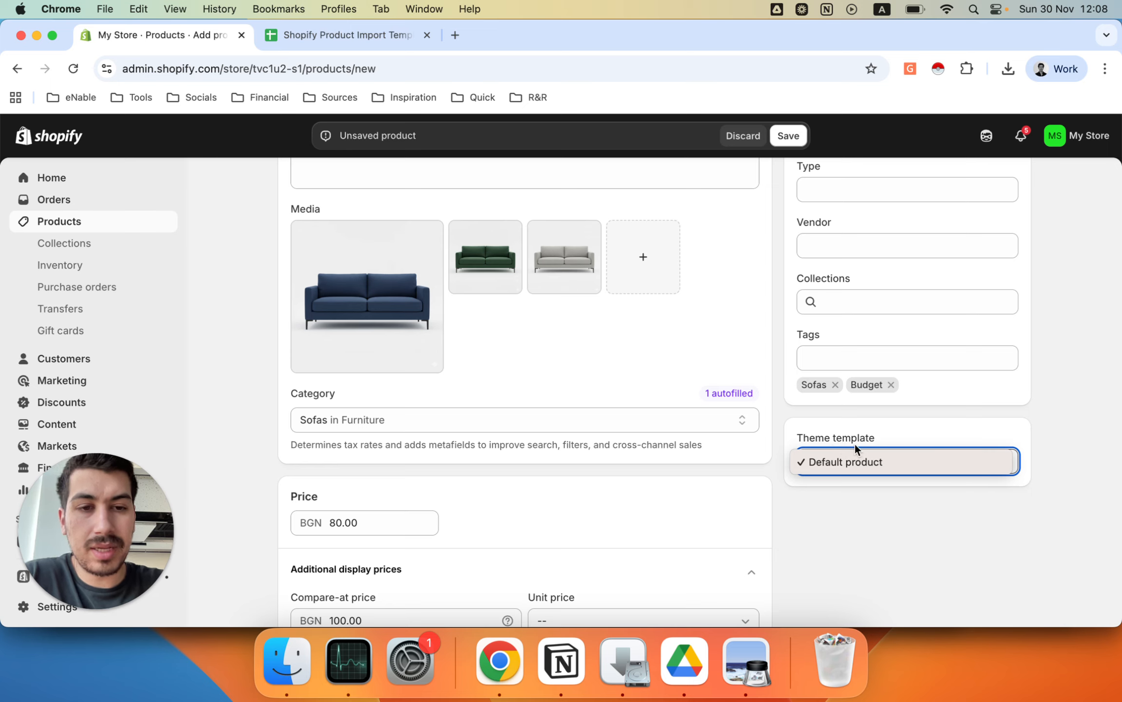
click(894, 432)
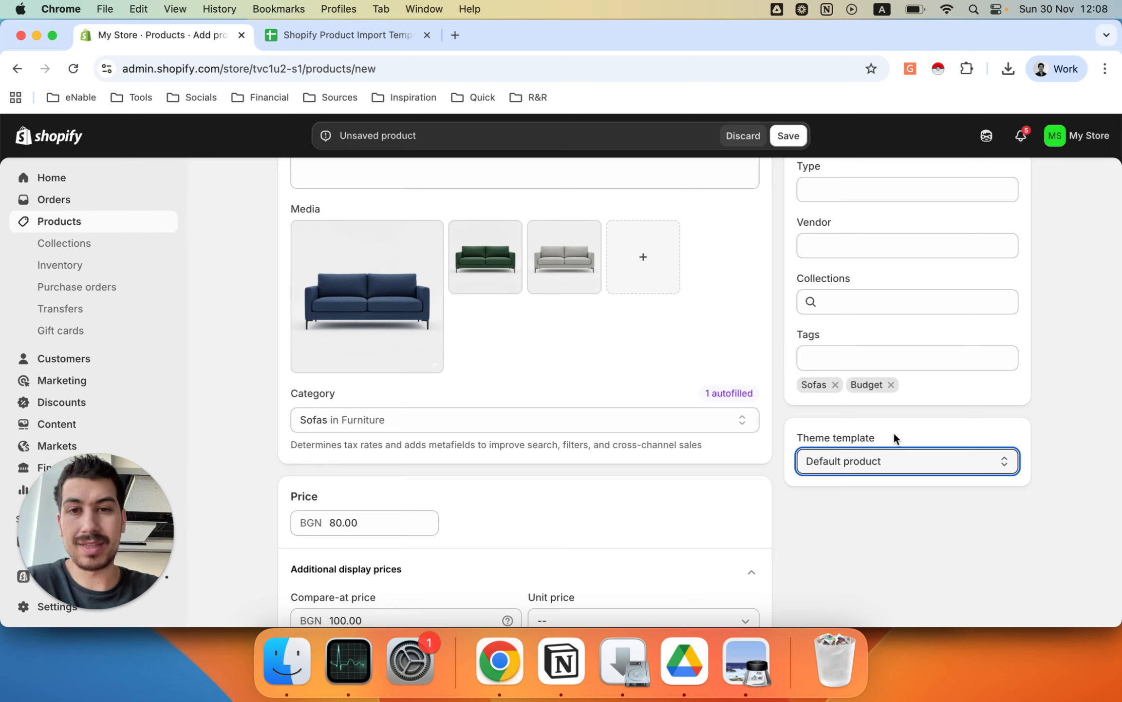
click(881, 460)
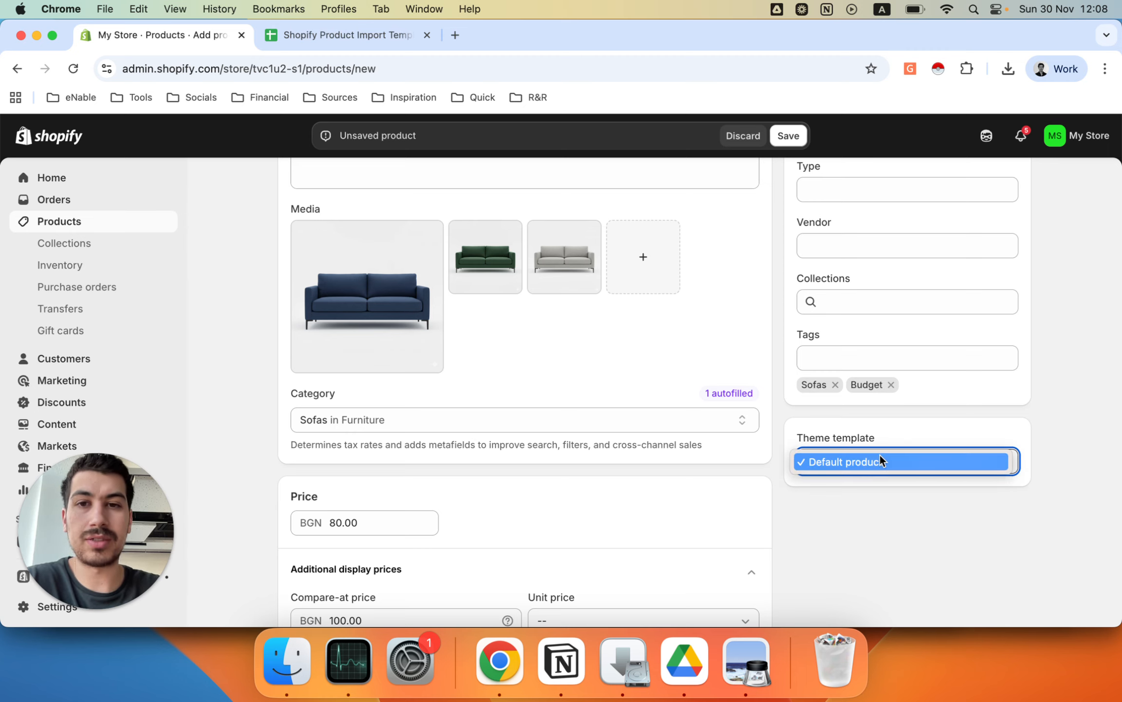
click(905, 436)
Save the new sofa product and return to the list of all products
scroll(906, 436, down, 5)
scroll(905, 436, up, 4)
scroll(905, 435, up, 5)
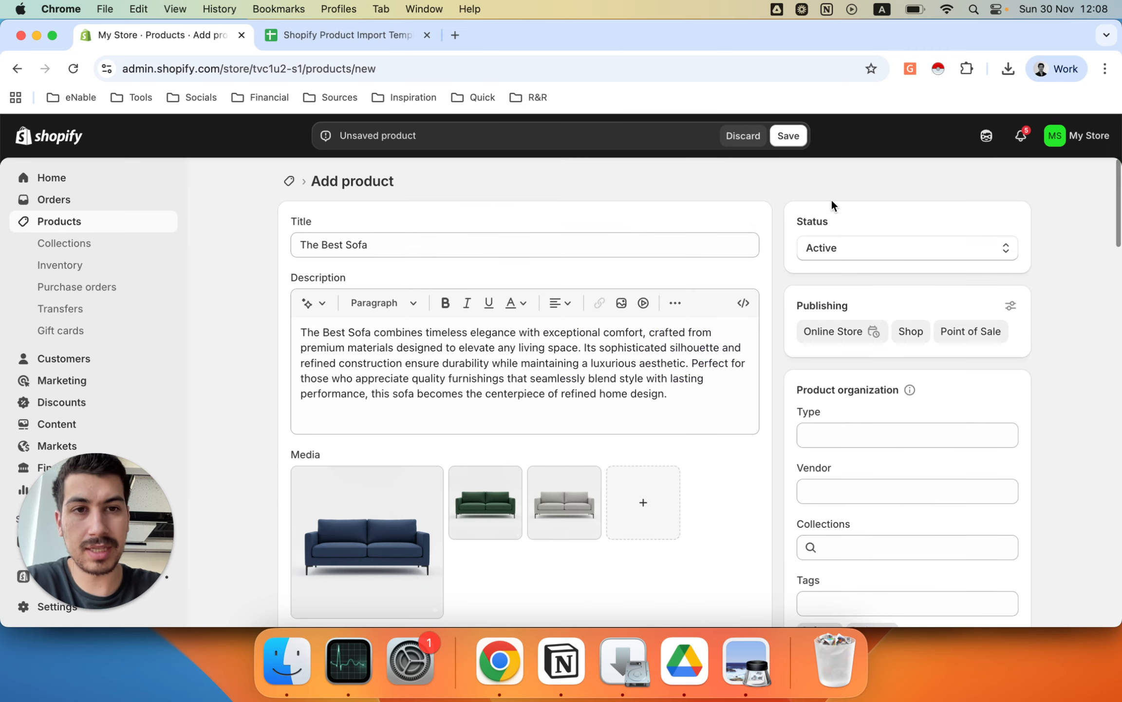
click(789, 135)
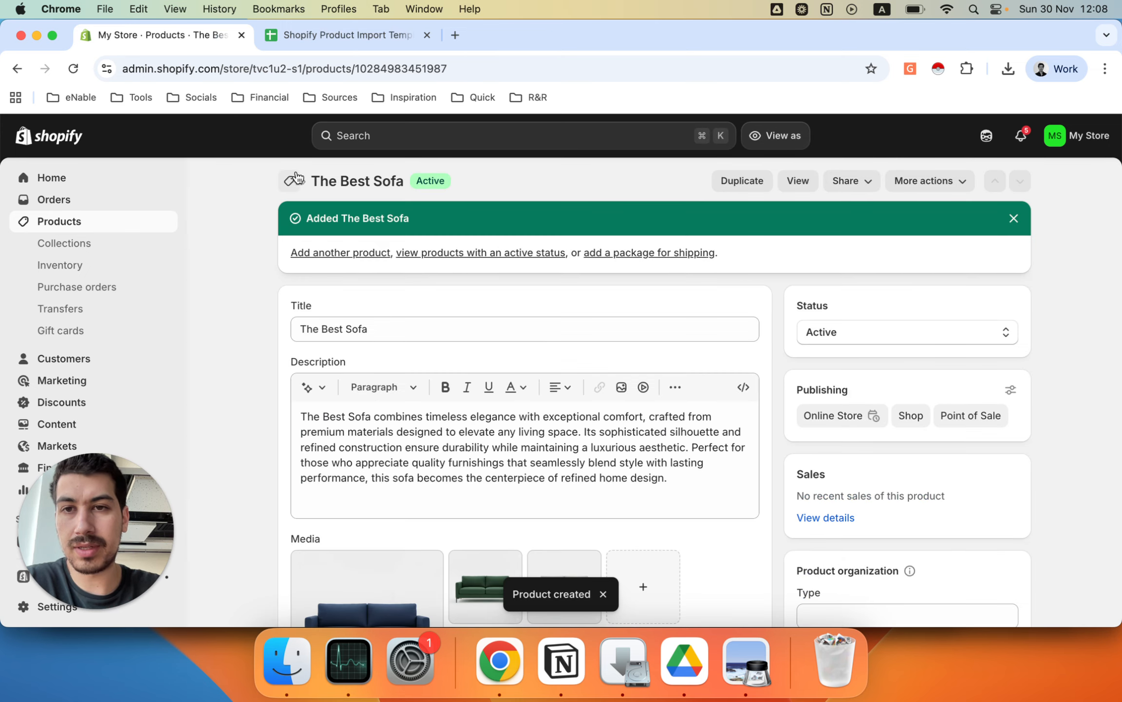
click(289, 181)
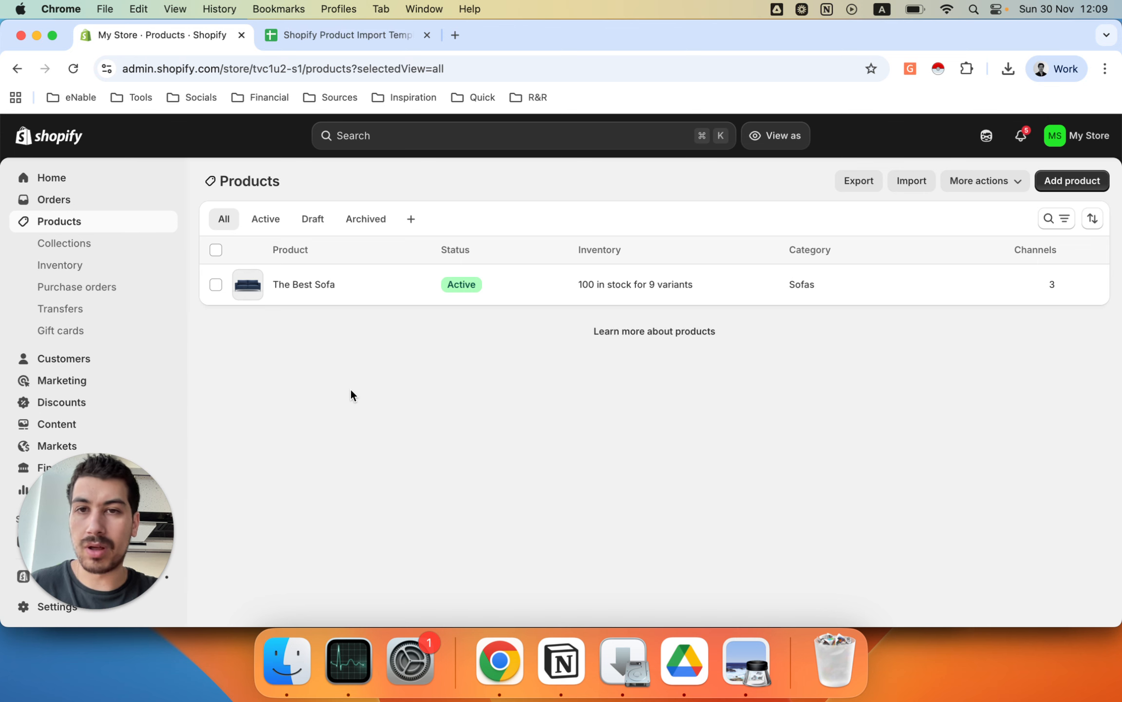
Switch to the Shopify Product Import Template spreadsheet and examine its first column headers, from Title to Product category
key(ctrl+Tab)
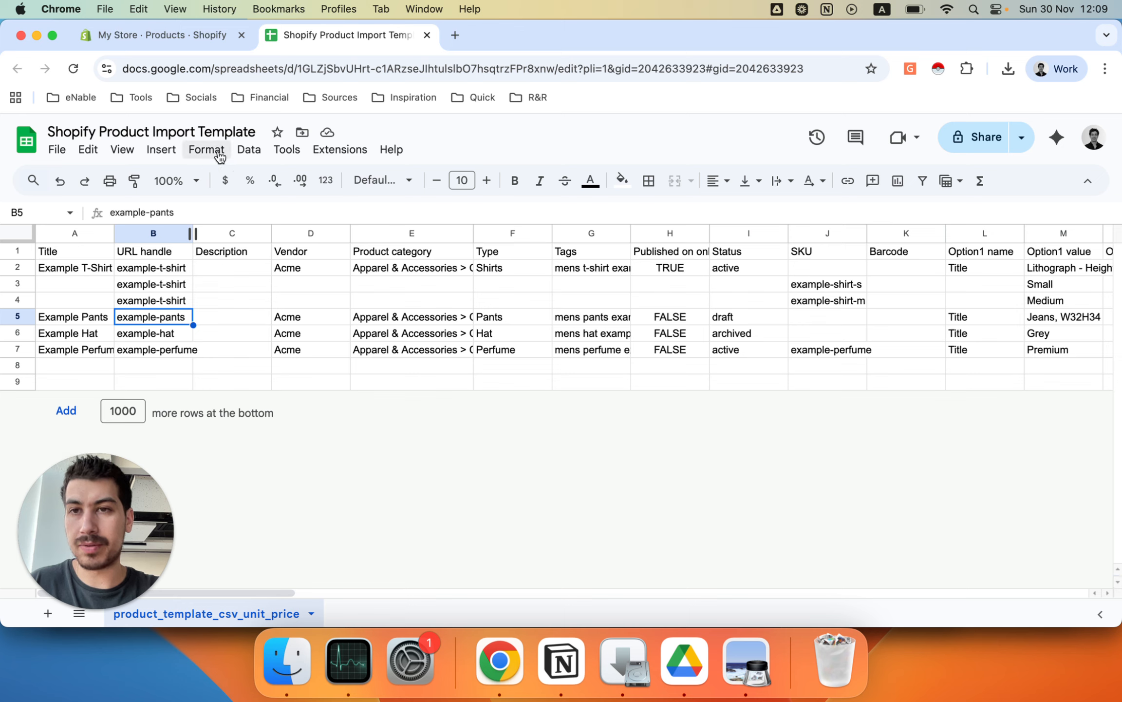
click(196, 129)
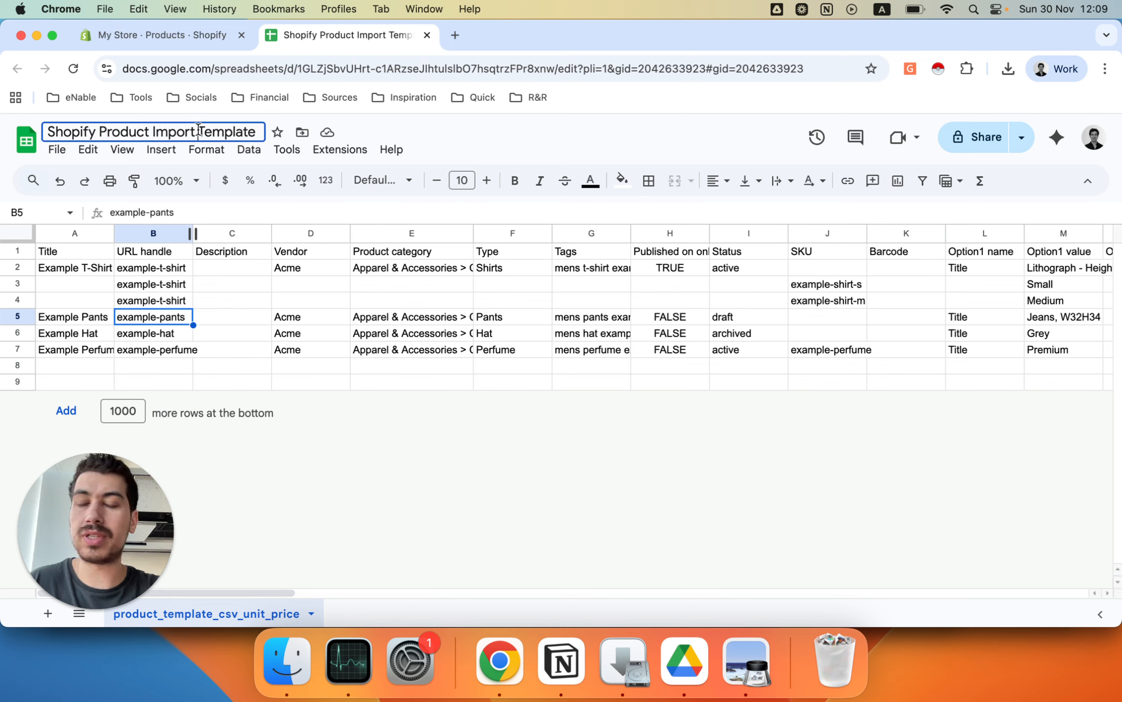
click(82, 256)
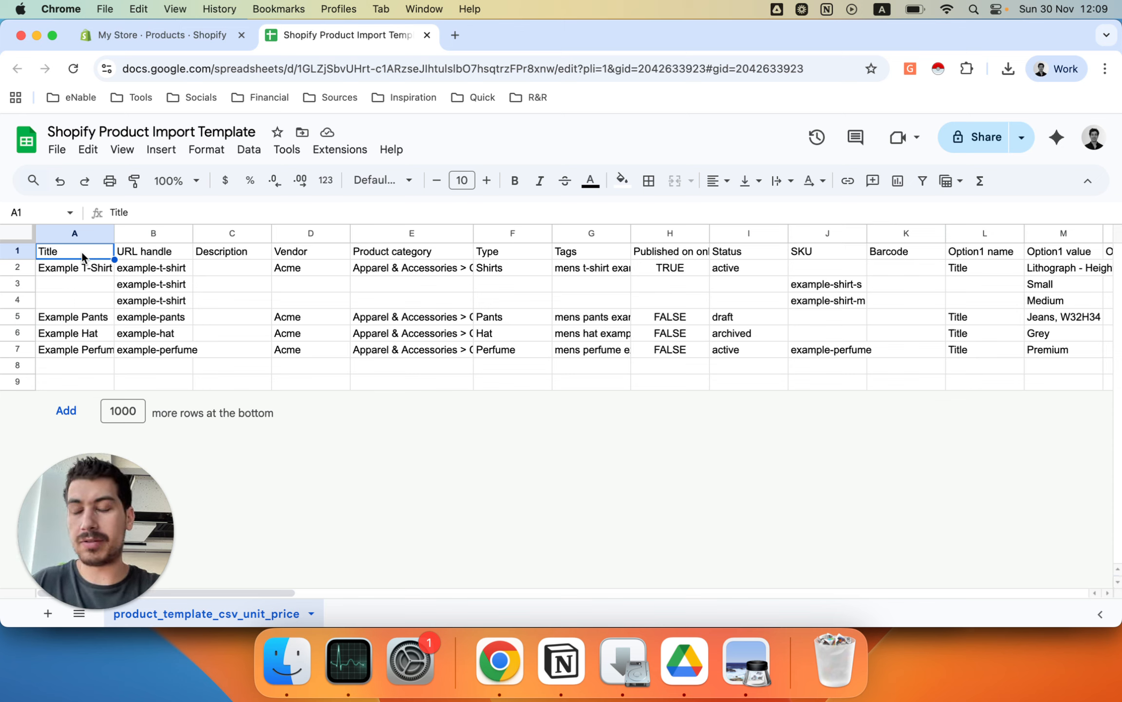
key(Right)
key(Right)
key(Right)
key(Right)
key(Right)
key(Left)
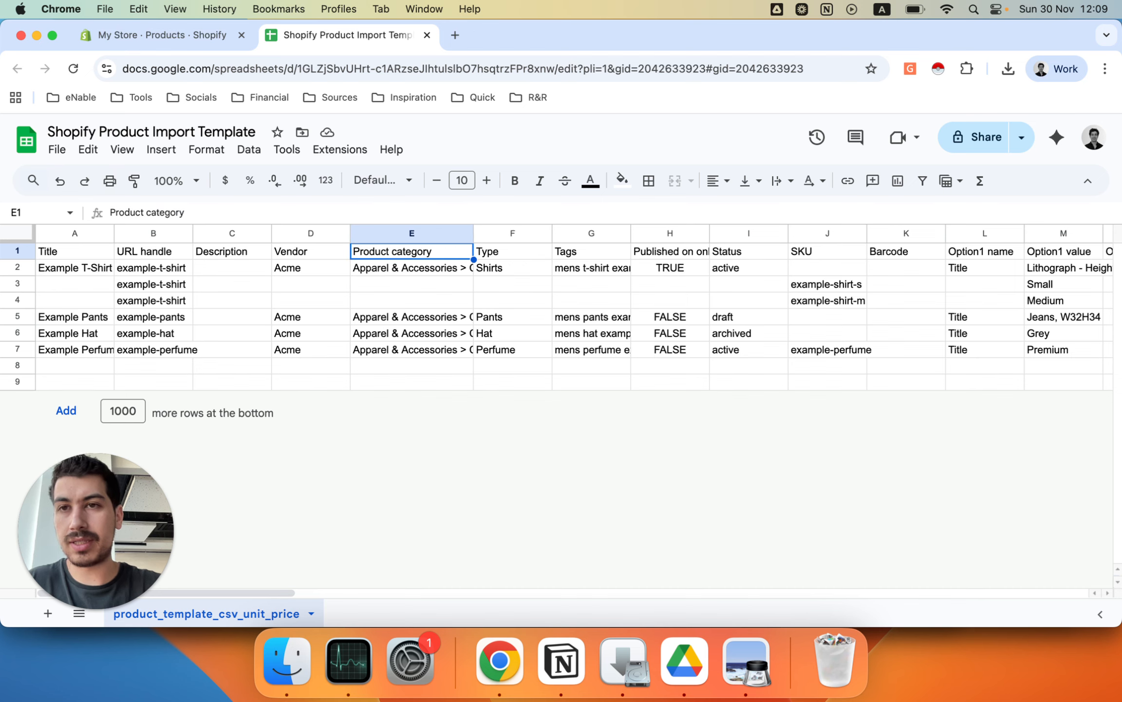
key(Left)
key(Left)
key(Left)
key(Left)
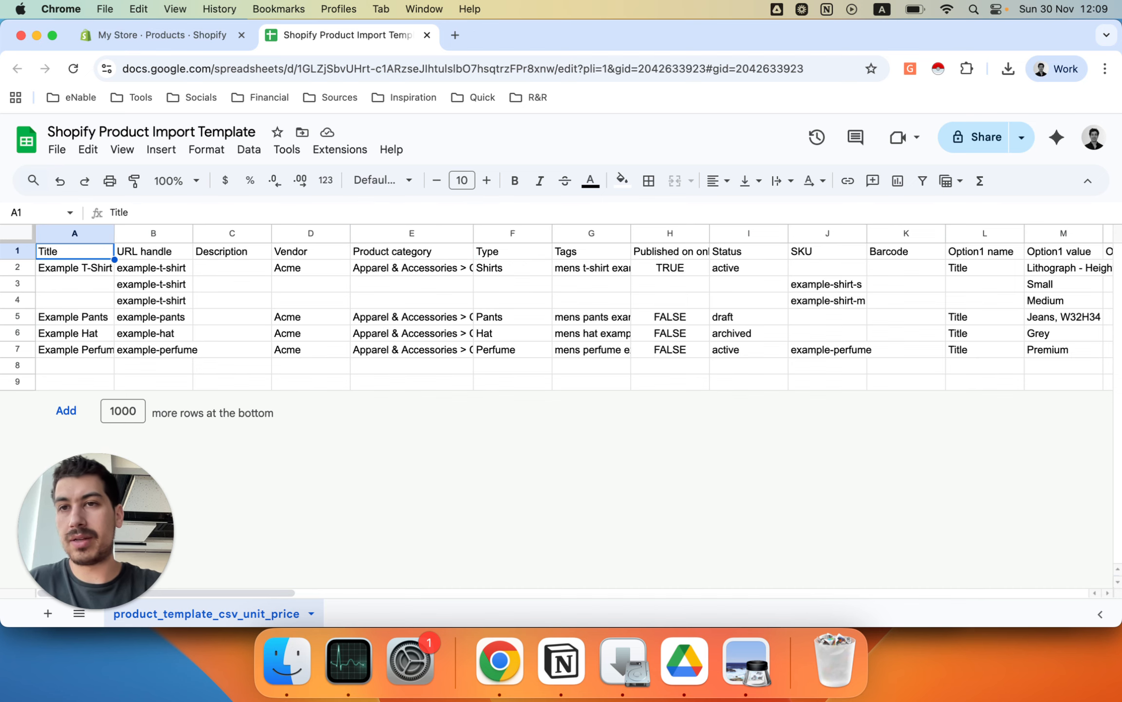
Return to the Shopify products list, start a product import and download the sample CSV
key(ctrl+shift+Tab)
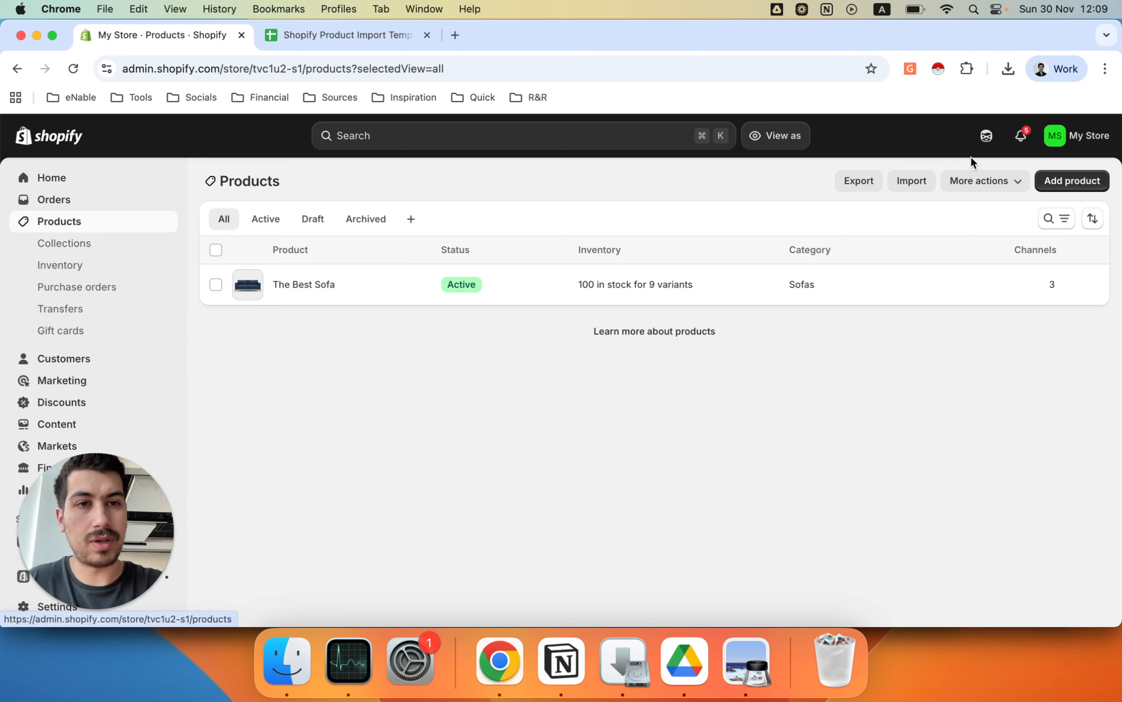
click(911, 181)
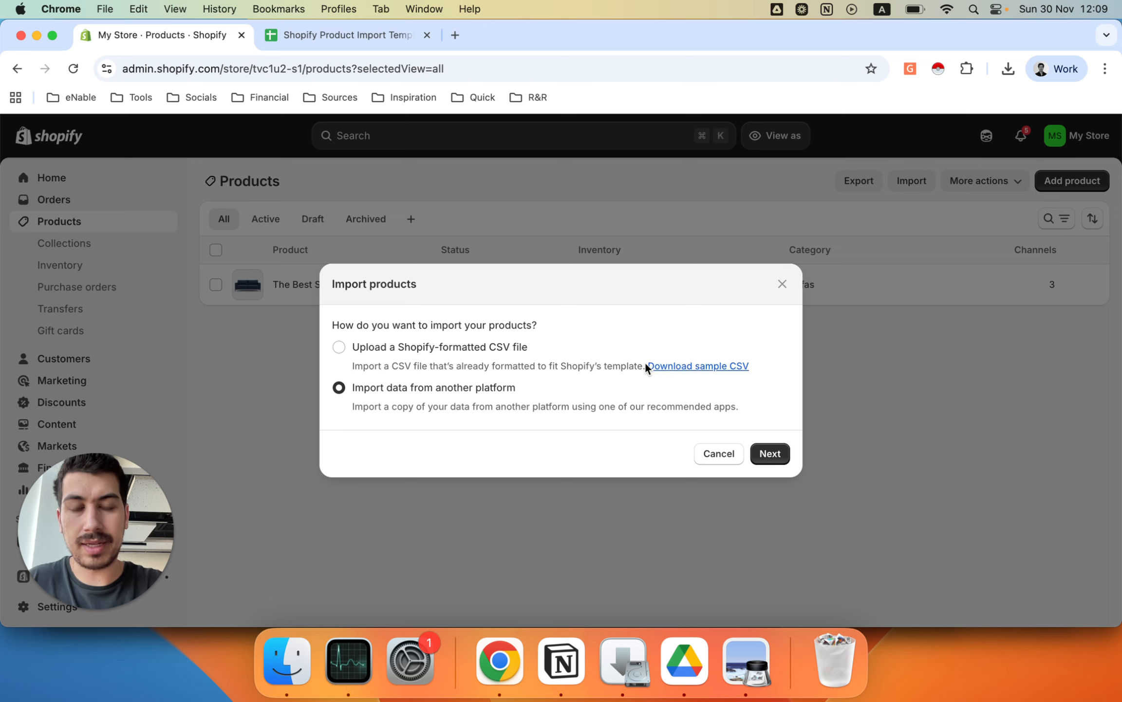
click(687, 365)
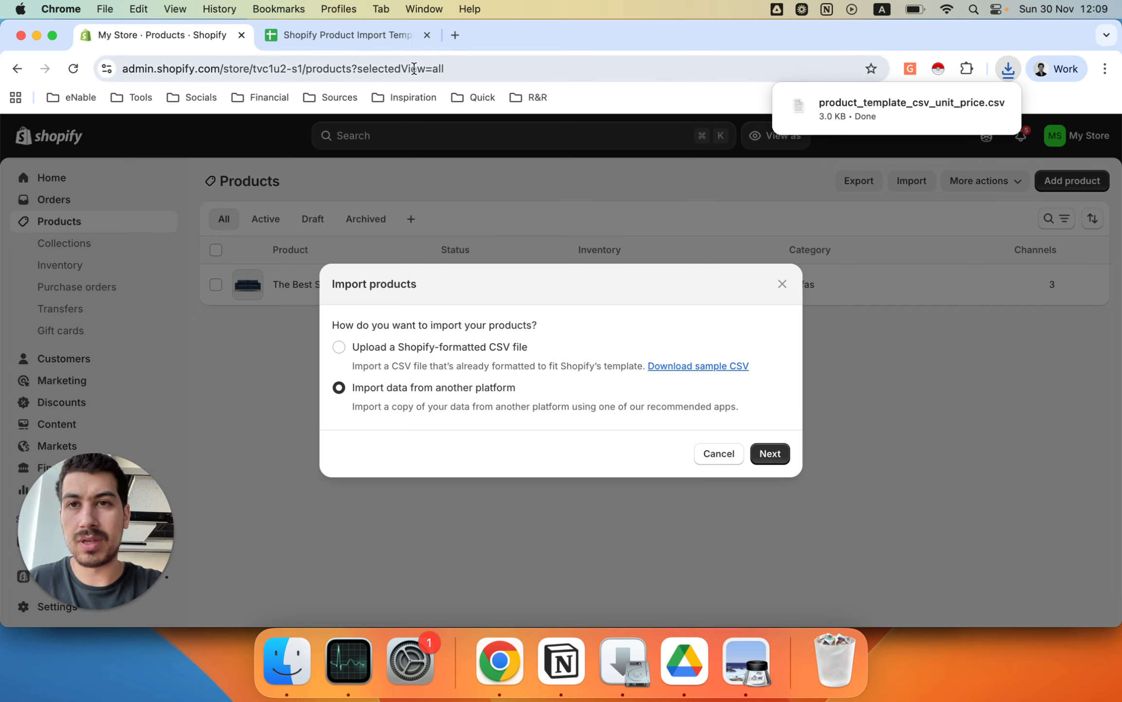
Review the remaining header columns of the import template spreadsheet, from variant options and pricing through inventory, images, SEO and Google Shopping
click(353, 39)
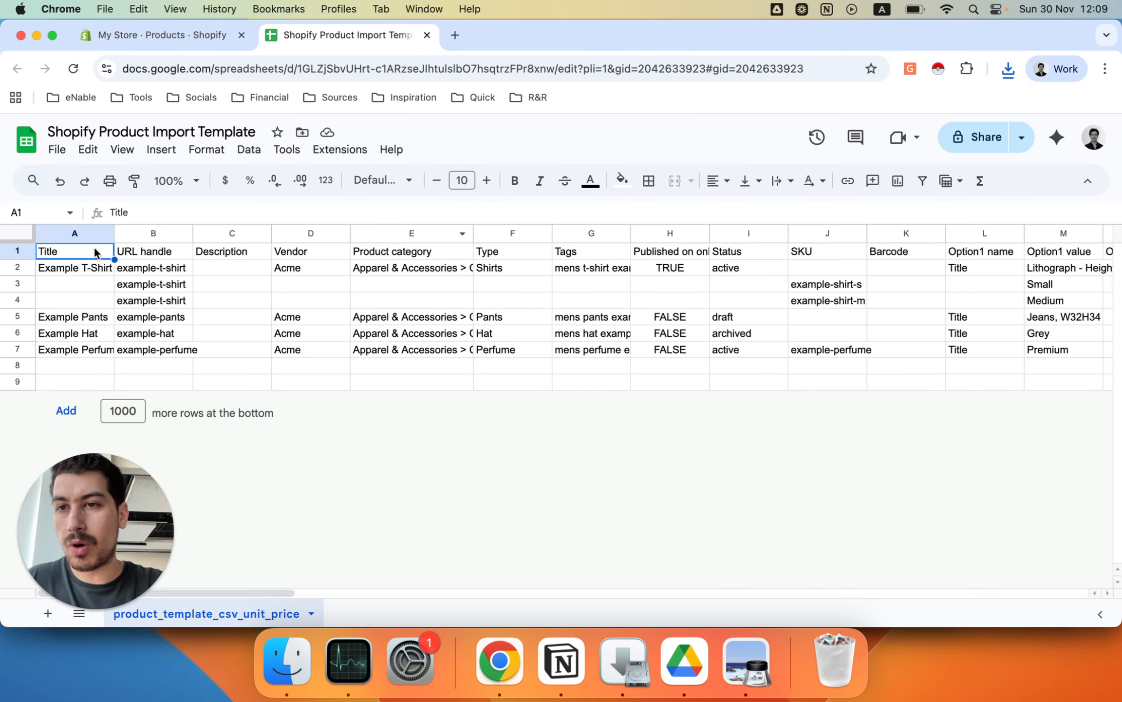
key(Right)
key(Right)
key(Right)
key(Right)
key(Right)
key(Right)
key(Right)
key(Right)
key(Right)
key(Right)
key(Right)
key(Right)
key(Right)
key(Right)
key(Right)
key(Right)
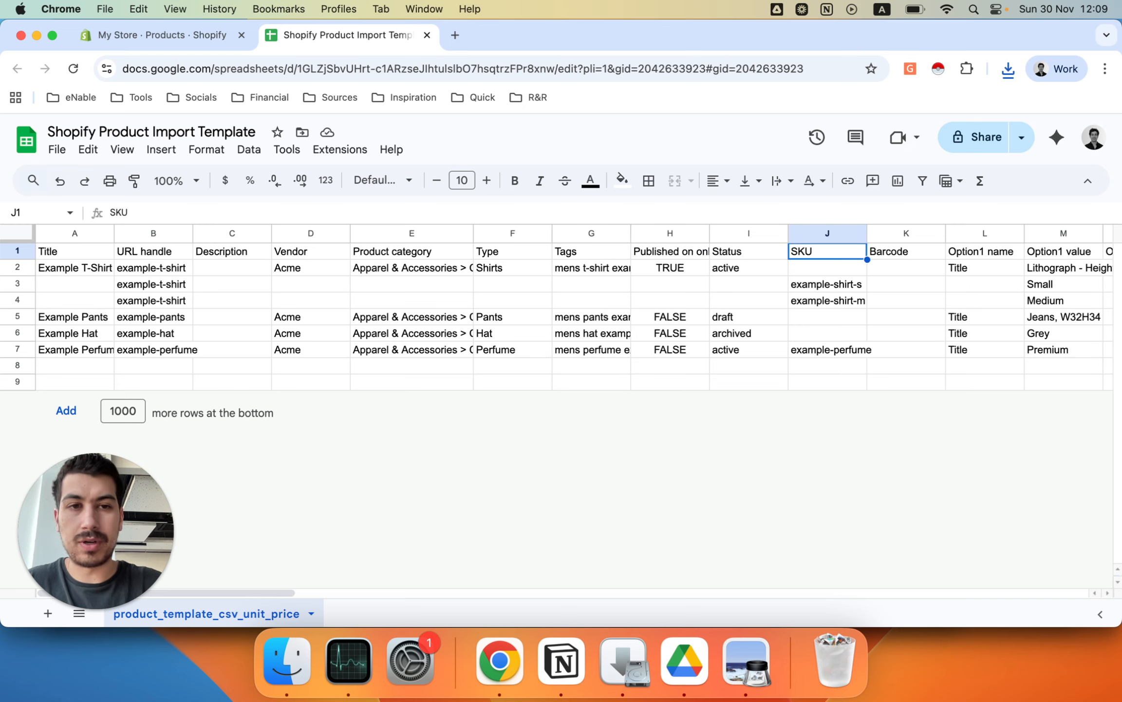
key(Right)
key(Right)
key(Right)
key(Right)
key(Right)
key(Right)
key(Right)
key(Right)
key(Right)
key(Right)
key(Right)
key(Right)
key(Right)
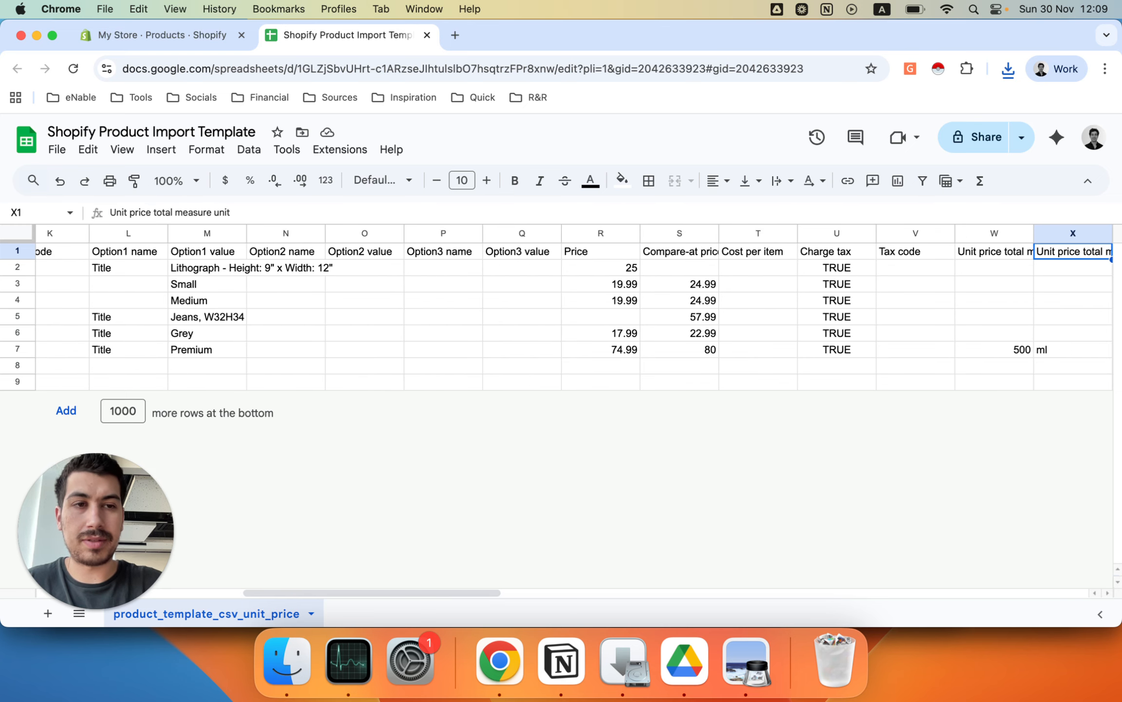
key(Right)
key(Right)
key(Right)
key(Right)
key(Right)
key(Right)
key(Right)
key(Right)
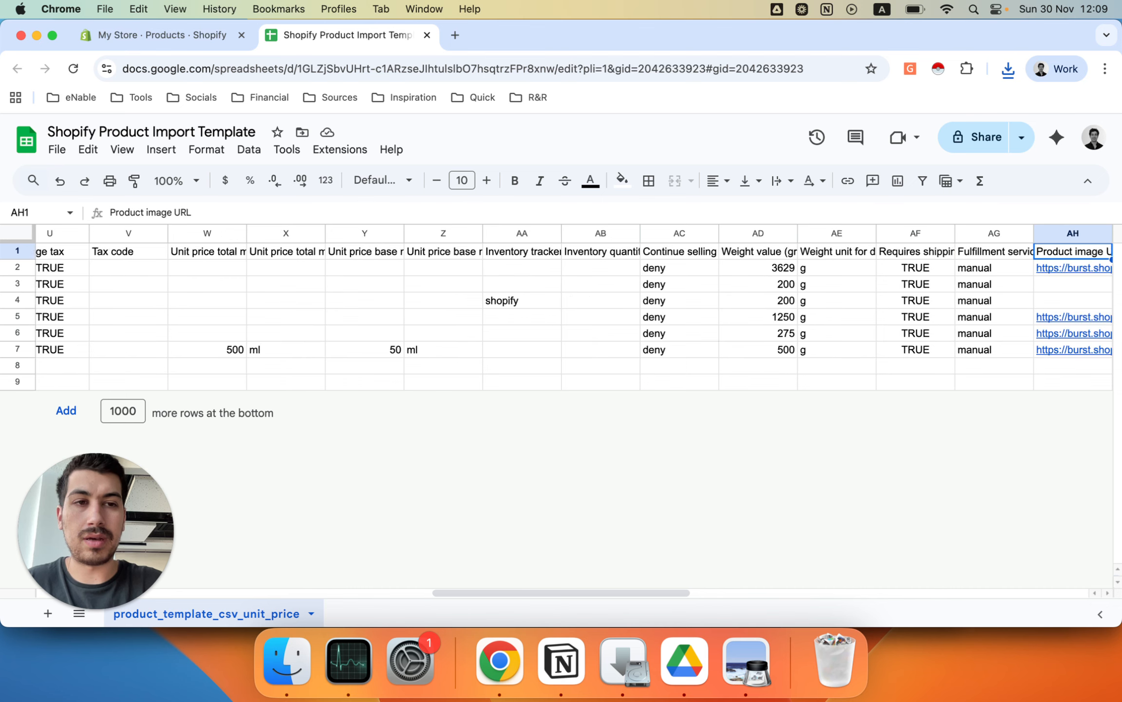
key(Right)
key(Right)
key(Right)
key(Right)
key(Right)
key(Right)
key(Right)
key(Right)
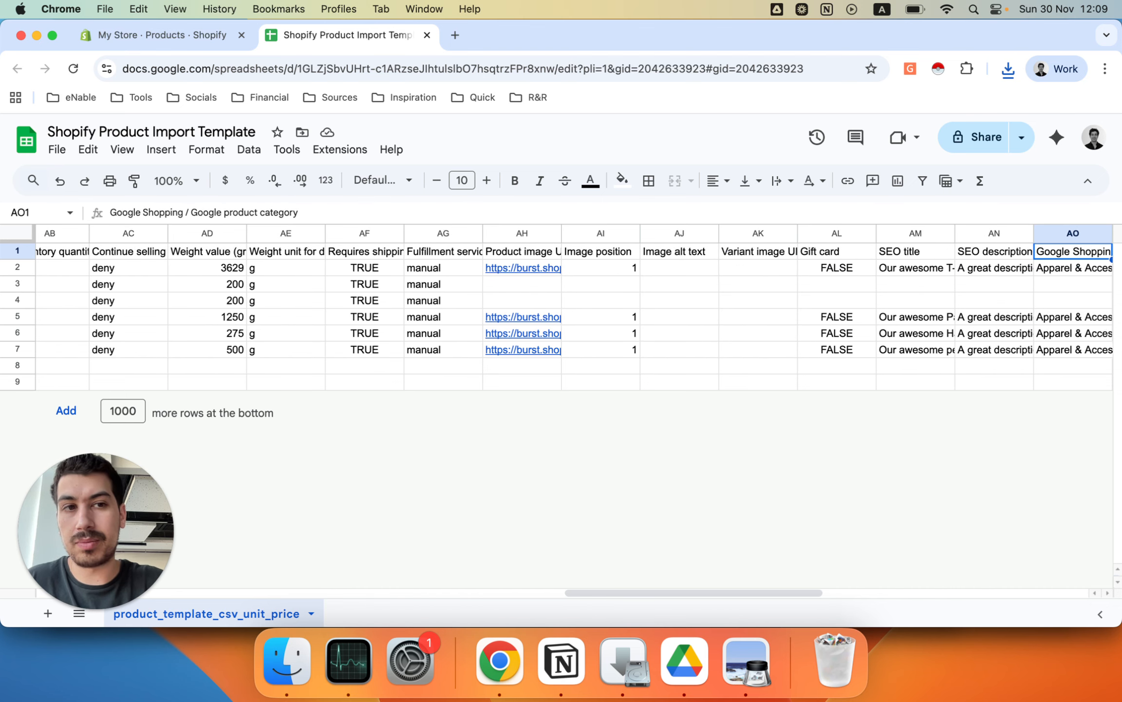
key(Right)
key(Left)
key(Left)
key(Left)
key(Left)
key(Left)
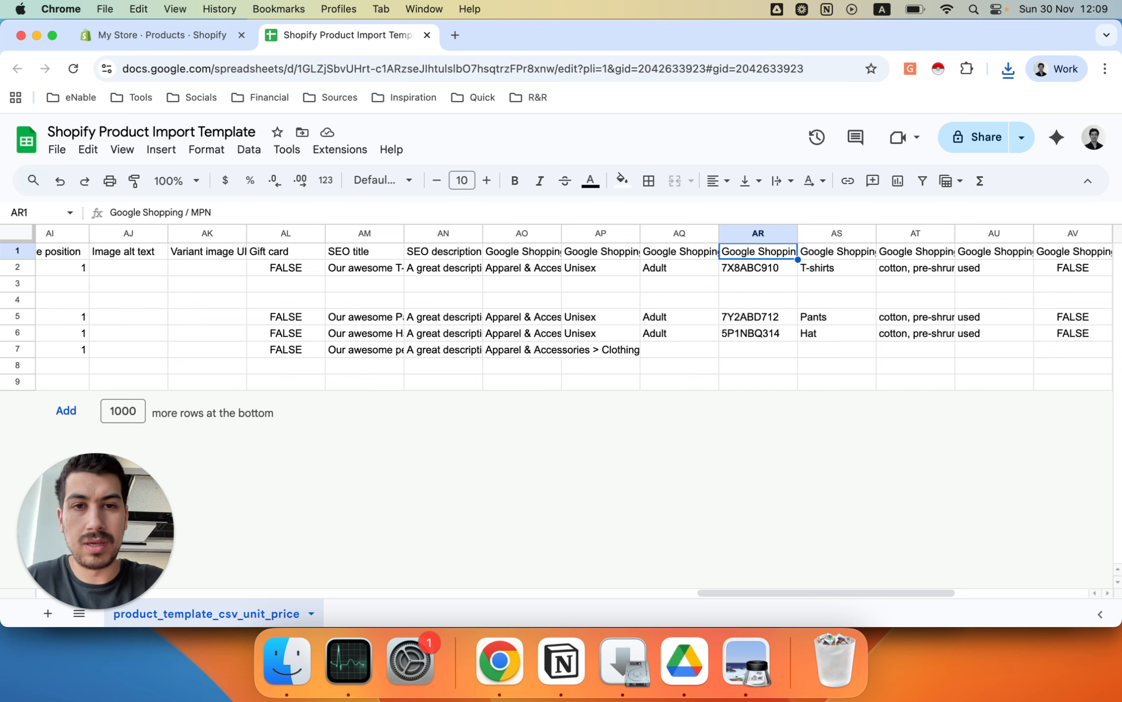
Examine the example products' titles in the template and compare their URL handles row by row
scroll(252, 342, left, 15)
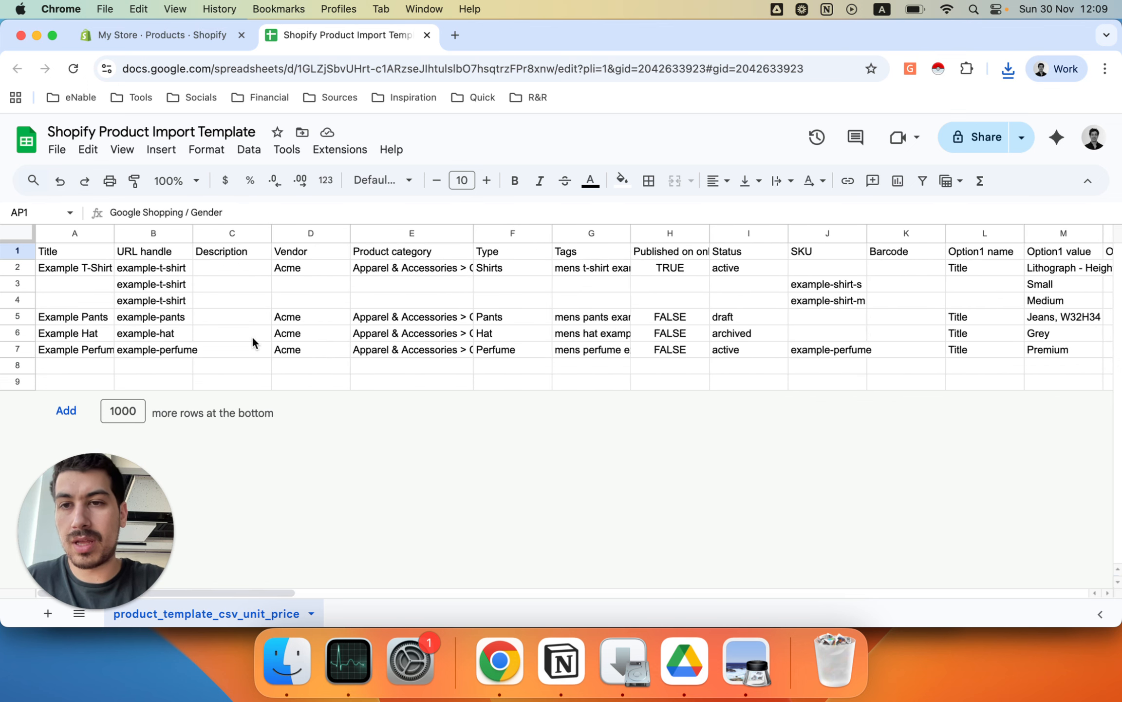
click(88, 255)
key(Down)
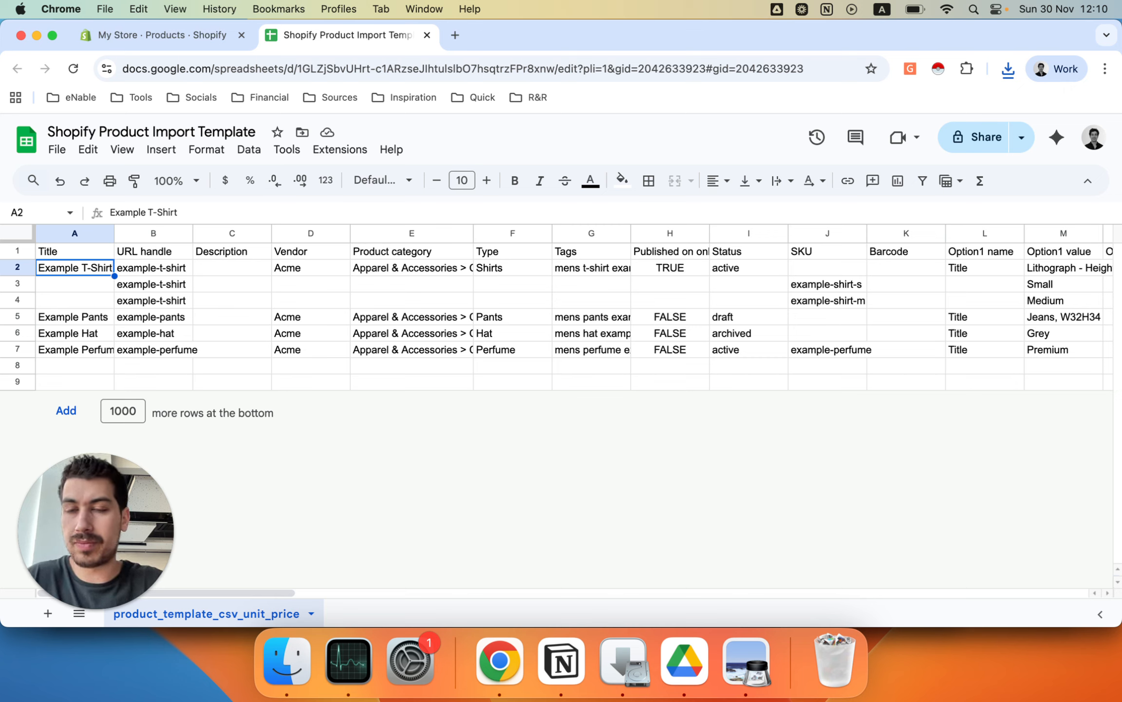
key(Right)
key(Right)
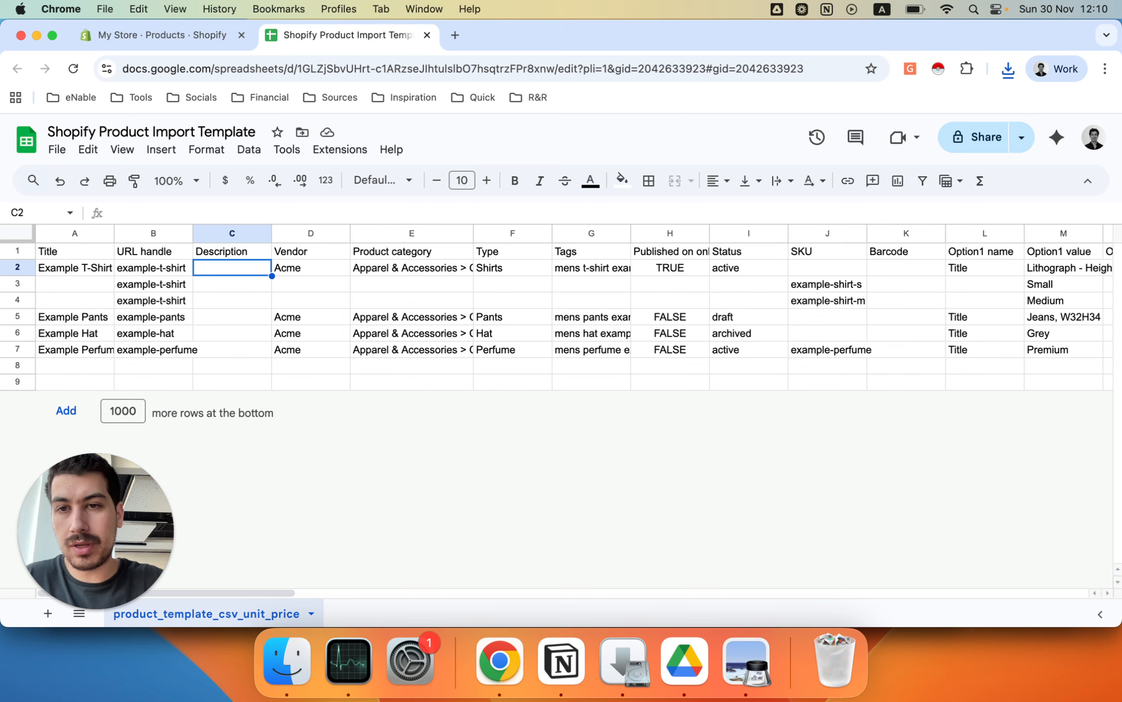
click(131, 273)
click(137, 286)
click(140, 302)
click(141, 318)
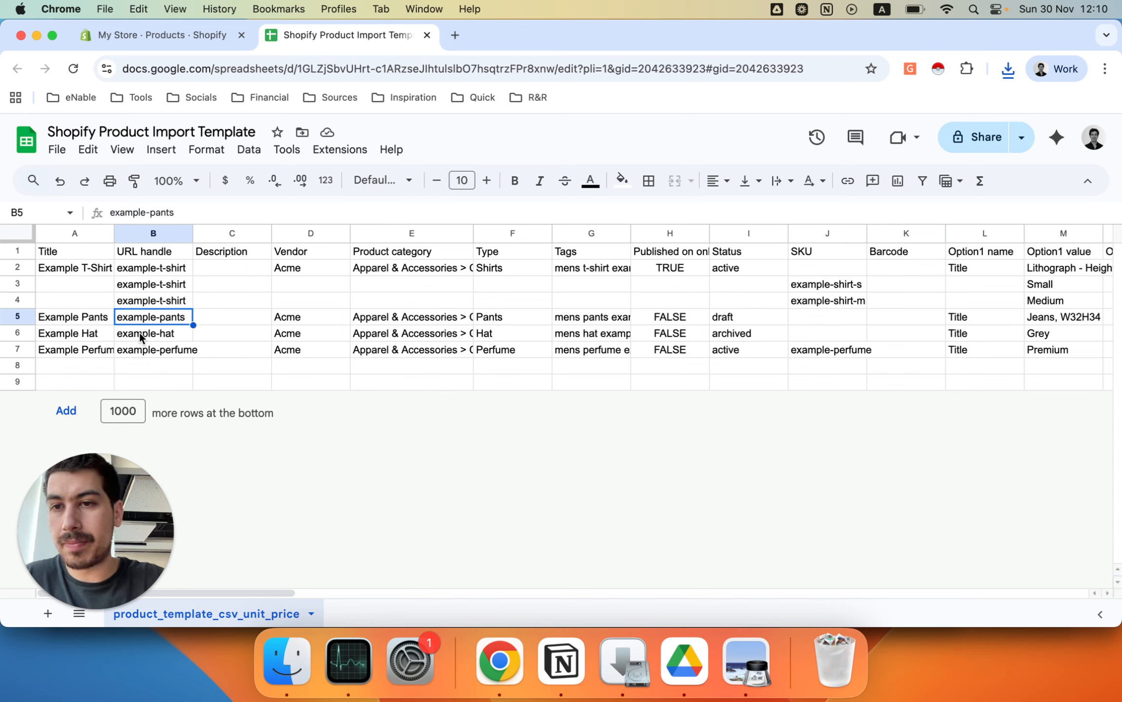
click(142, 334)
click(141, 351)
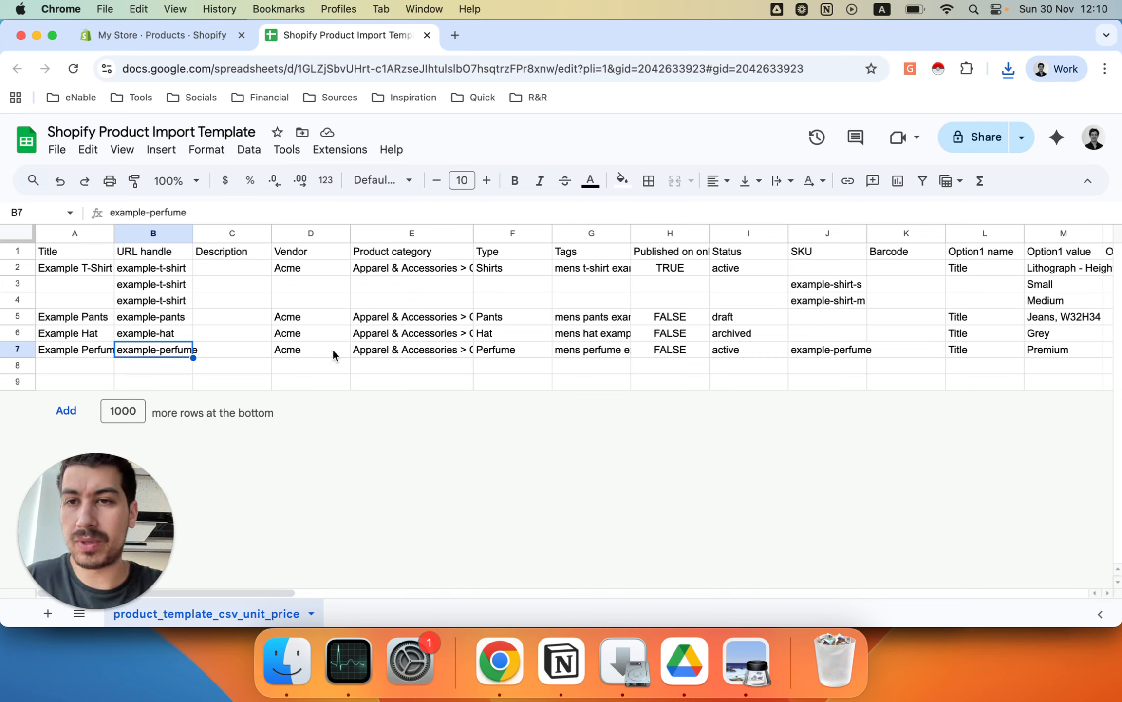
Download the product import template spreadsheet as a CSV file
click(57, 149)
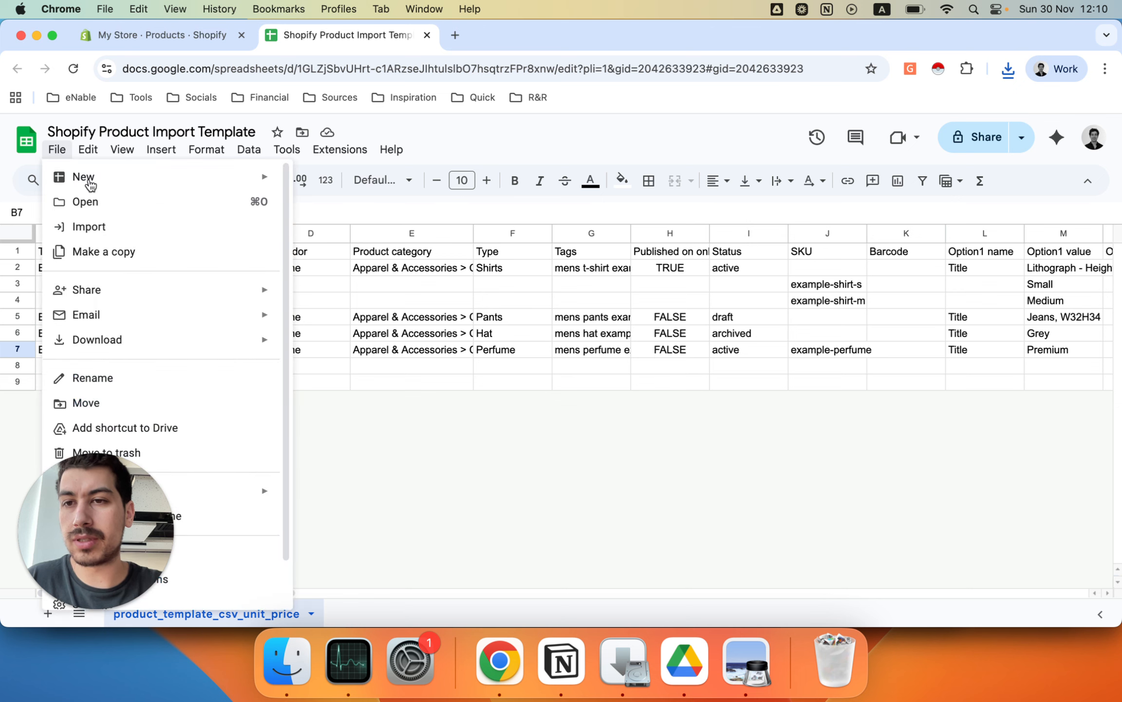
mouse_move(262, 342)
click(373, 445)
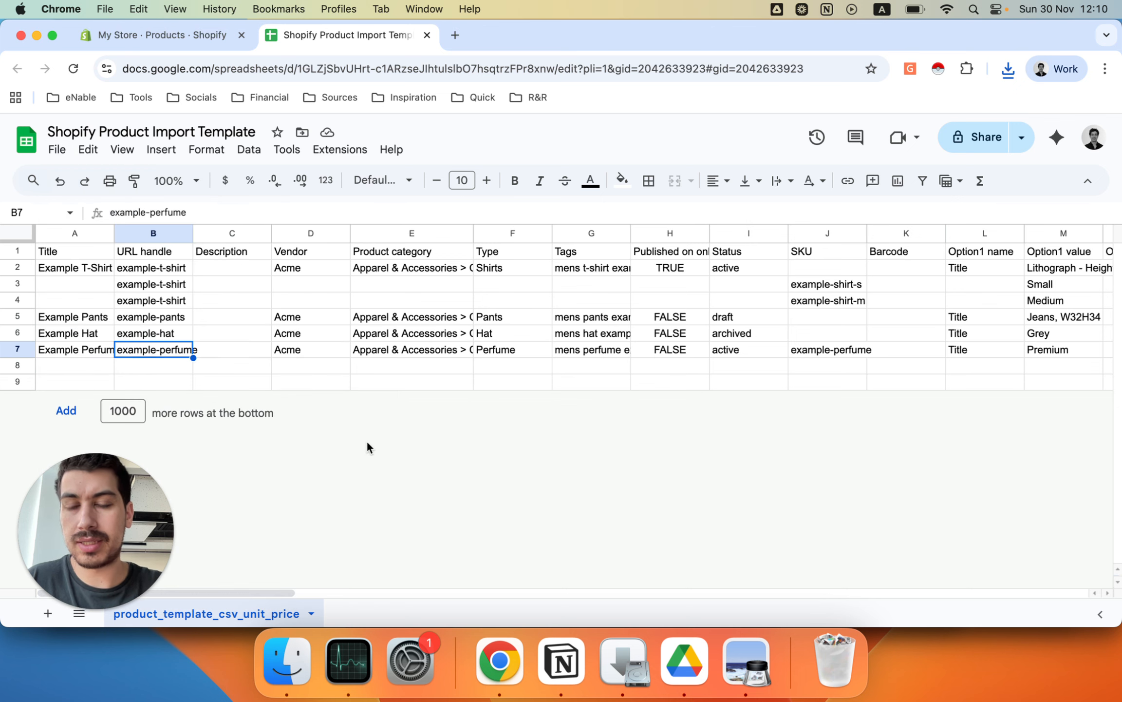
Switch back to the Shopify products page and proceed with importing products by uploading a Shopify-formatted CSV file
click(178, 33)
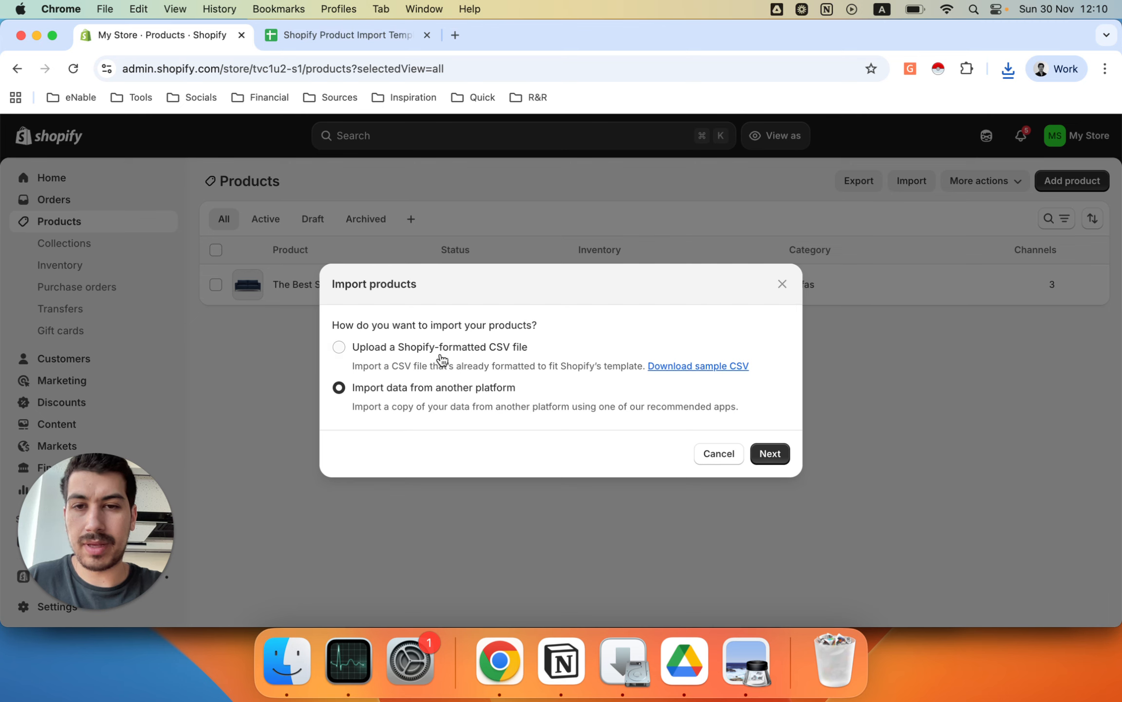
click(742, 453)
click(919, 183)
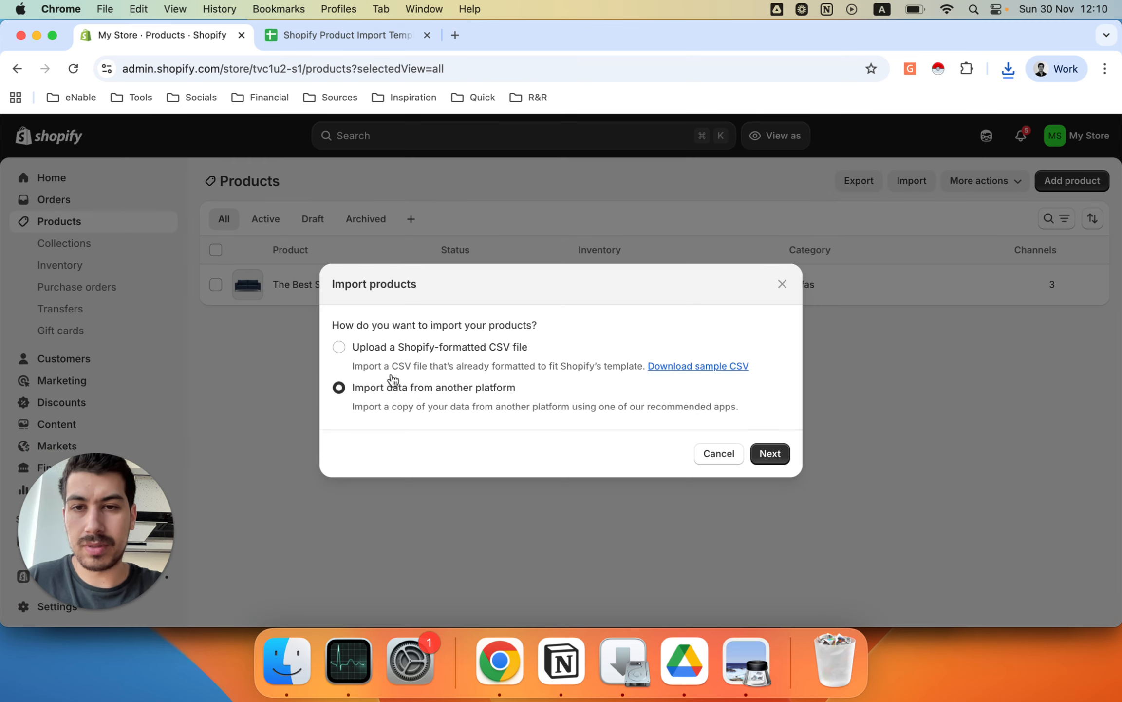
click(360, 348)
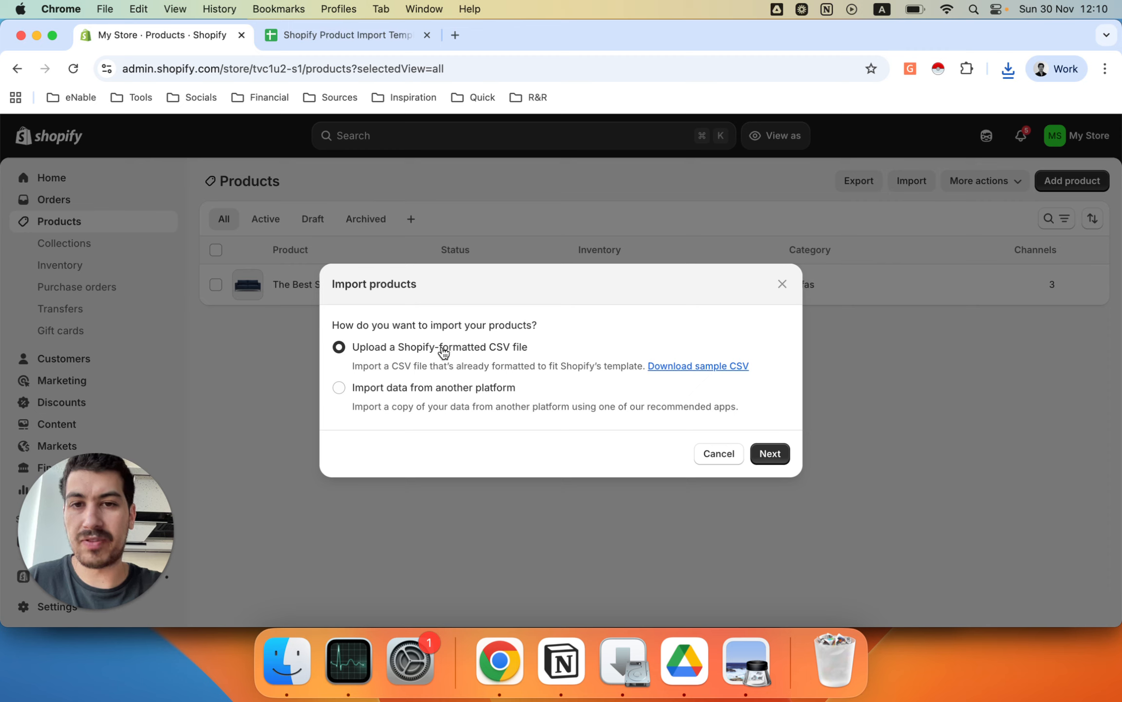
click(765, 453)
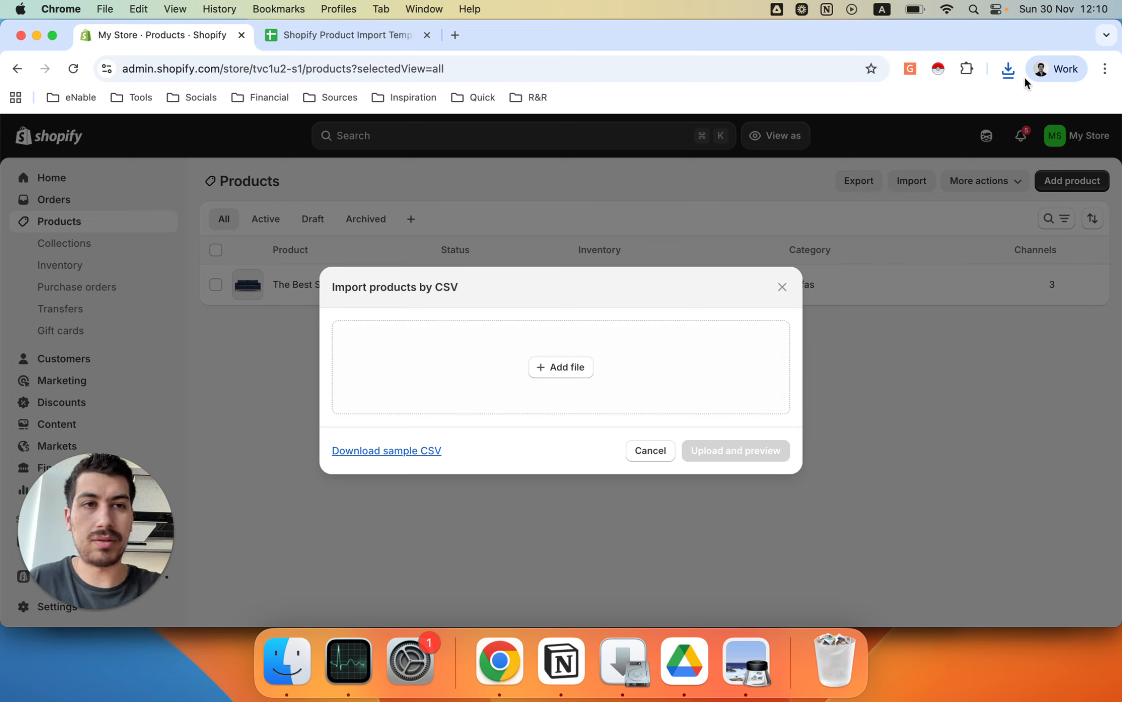
Add the downloaded Shopify Product Import Template CSV to the product import and upload it for preview
click(1008, 68)
drag(895, 148, 594, 347)
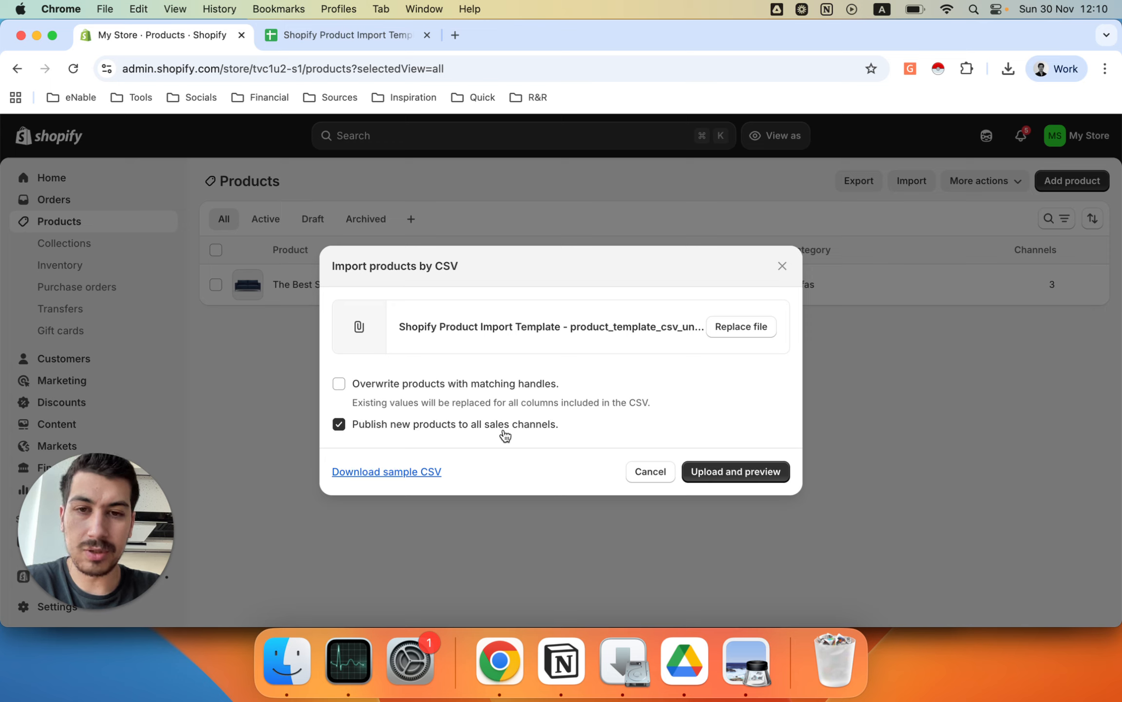
click(724, 470)
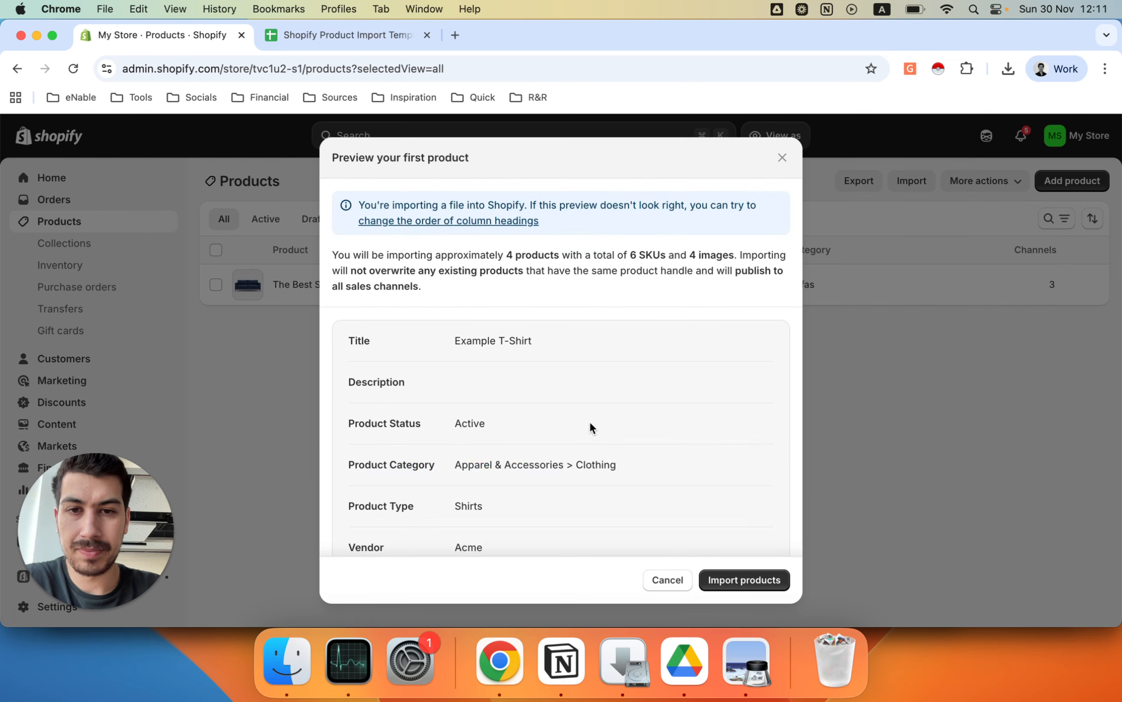
Check the first product's preview, including its details and variants, and import the products into the store
scroll(591, 424, down, 5)
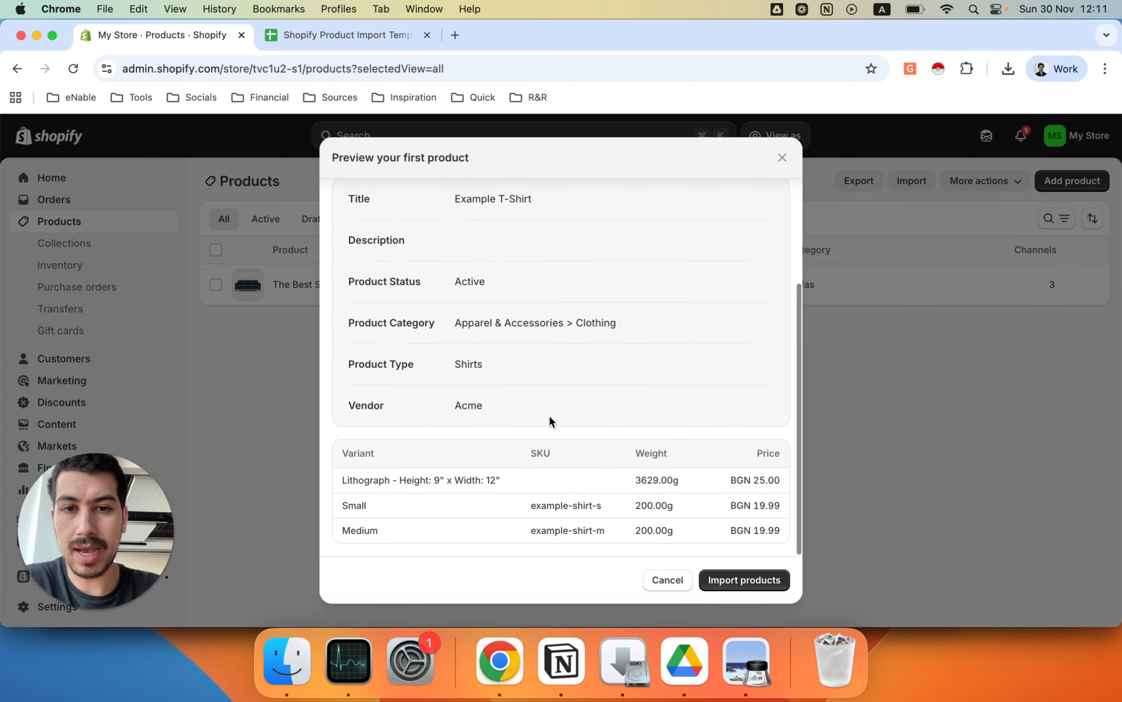
scroll(536, 383, up, 5)
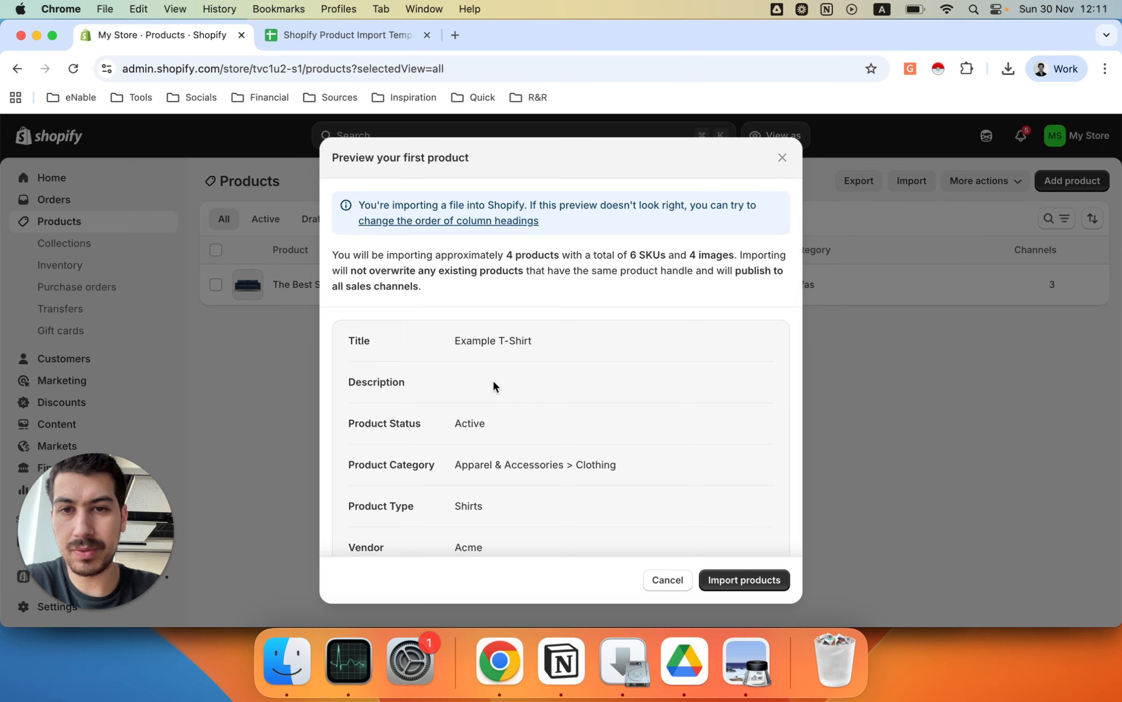
scroll(494, 385, down, 2)
scroll(524, 361, down, 3)
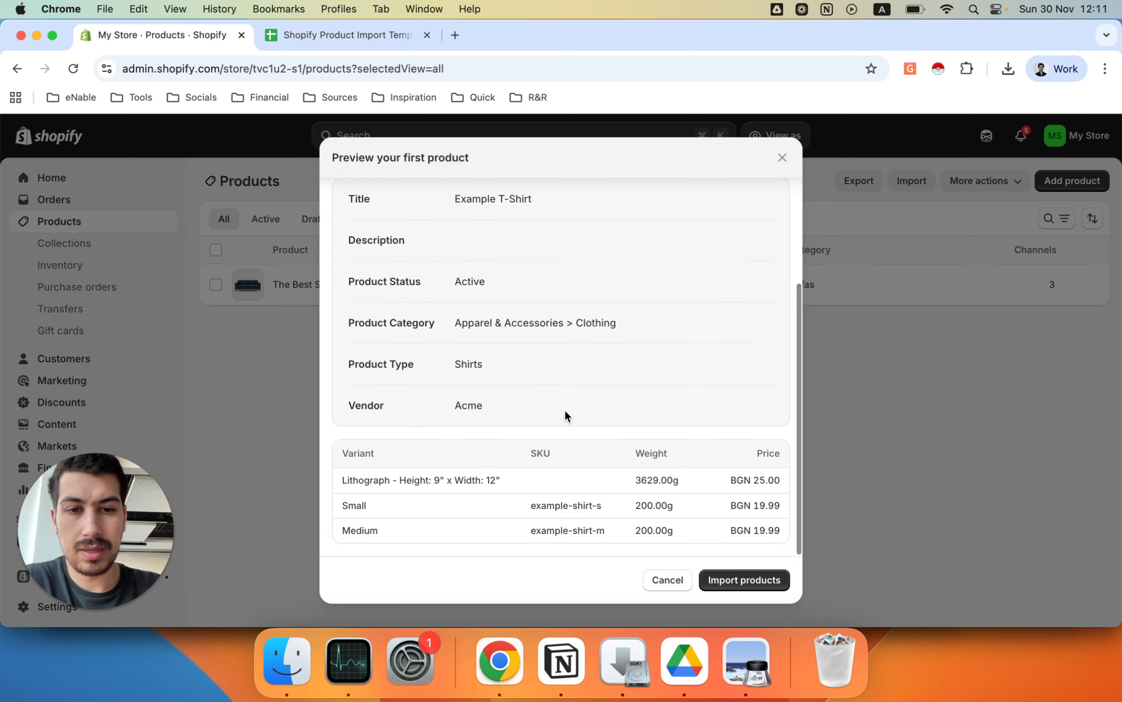
click(743, 580)
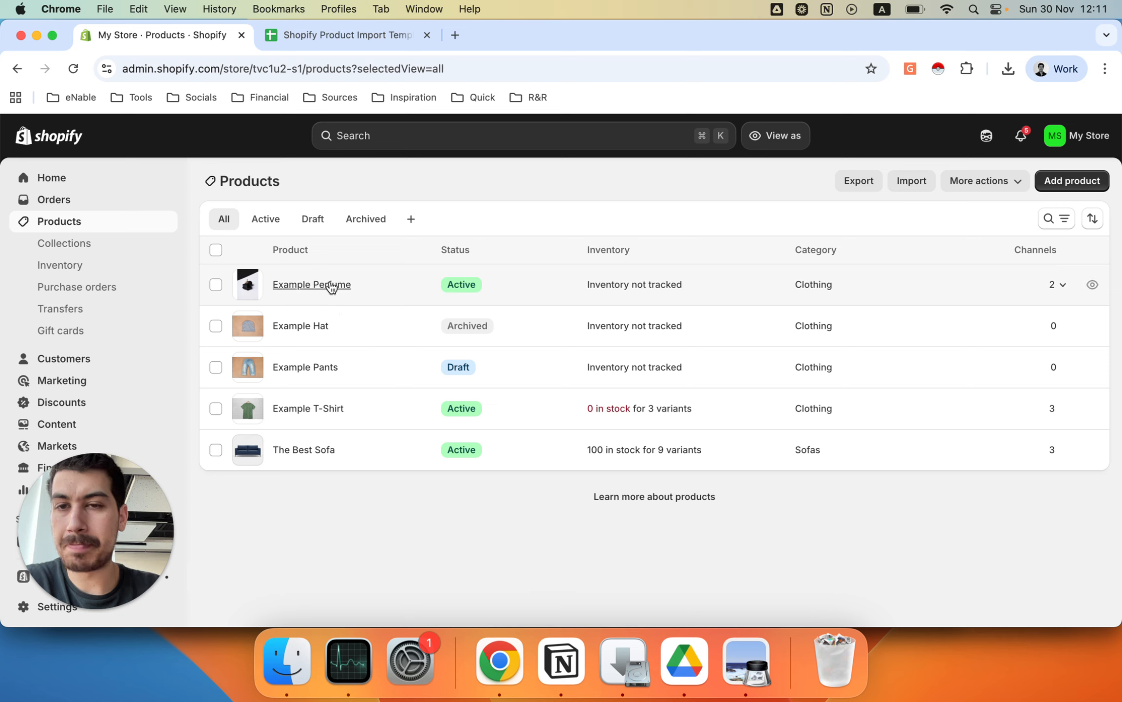
Open all listed products in the bulk editor, look through their editable columns, and return to the product list
click(216, 249)
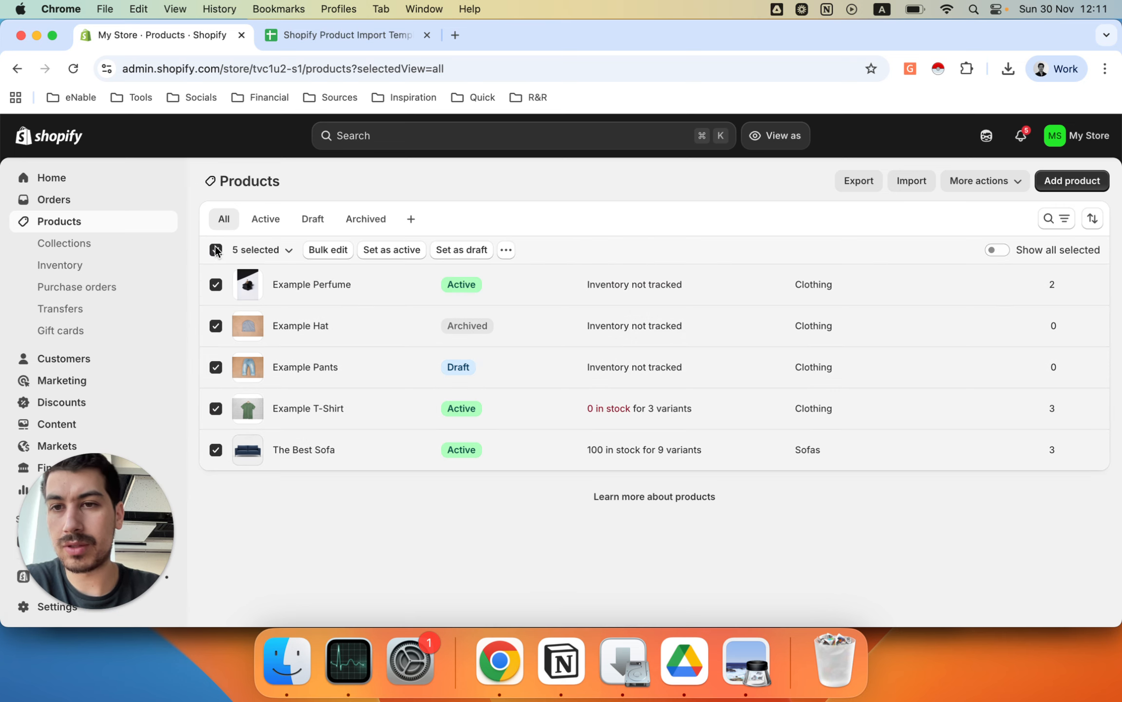
click(216, 249)
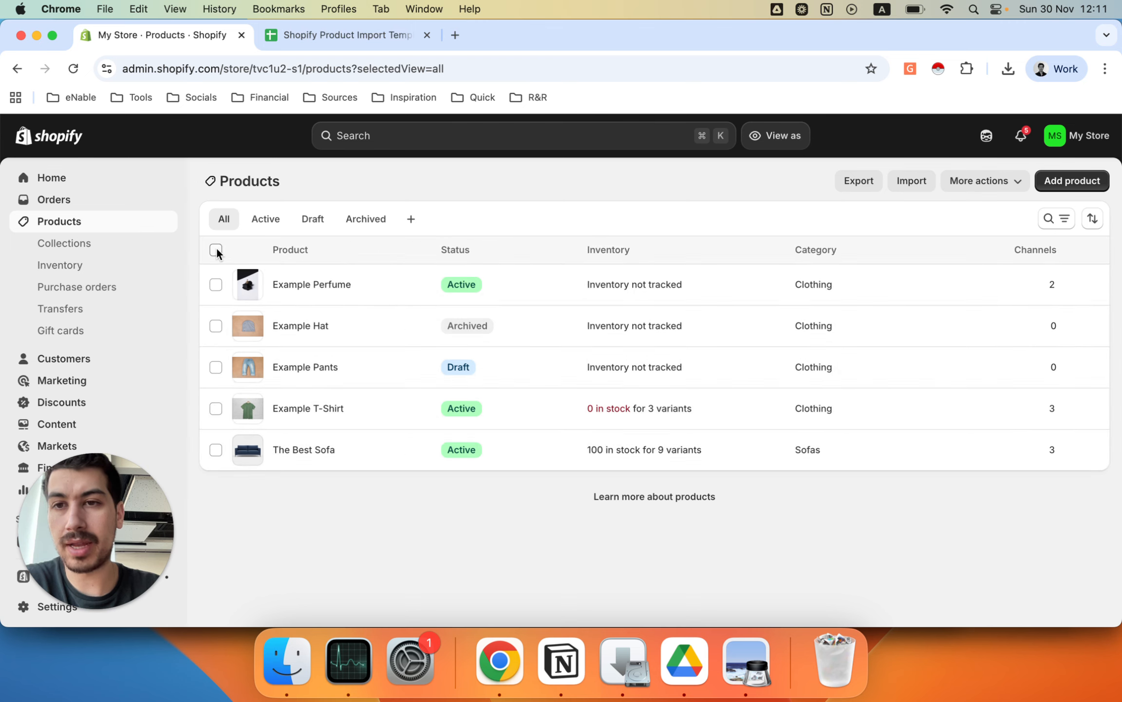
click(216, 250)
click(329, 257)
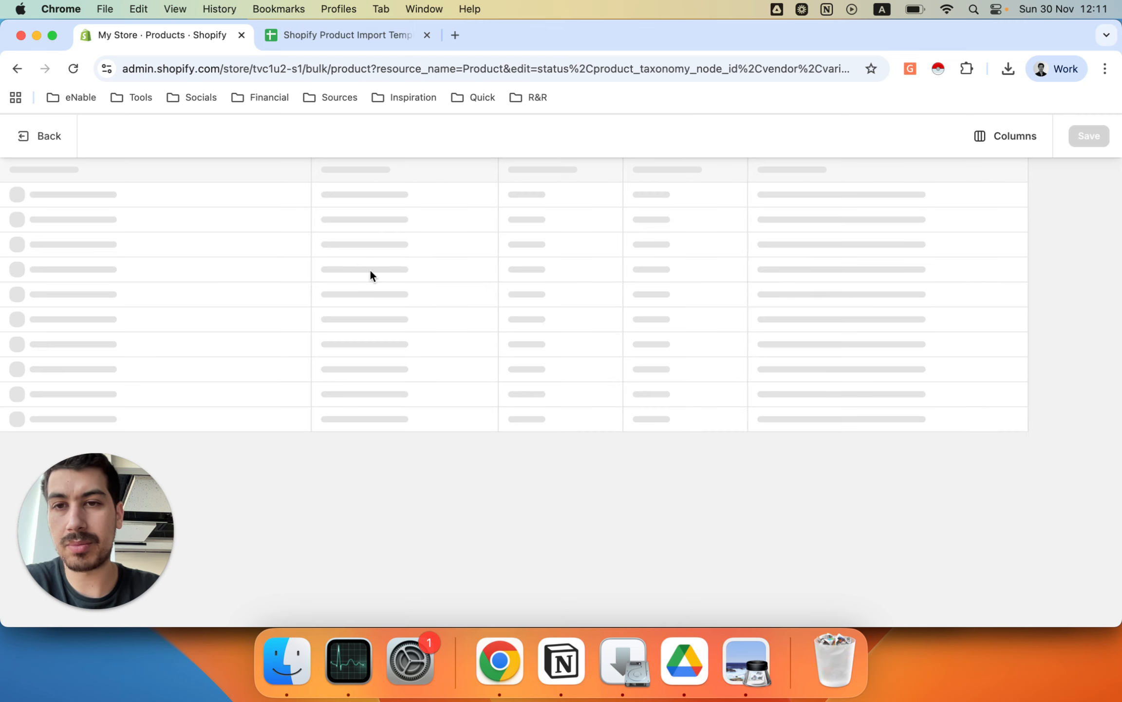
scroll(475, 238, right, 15)
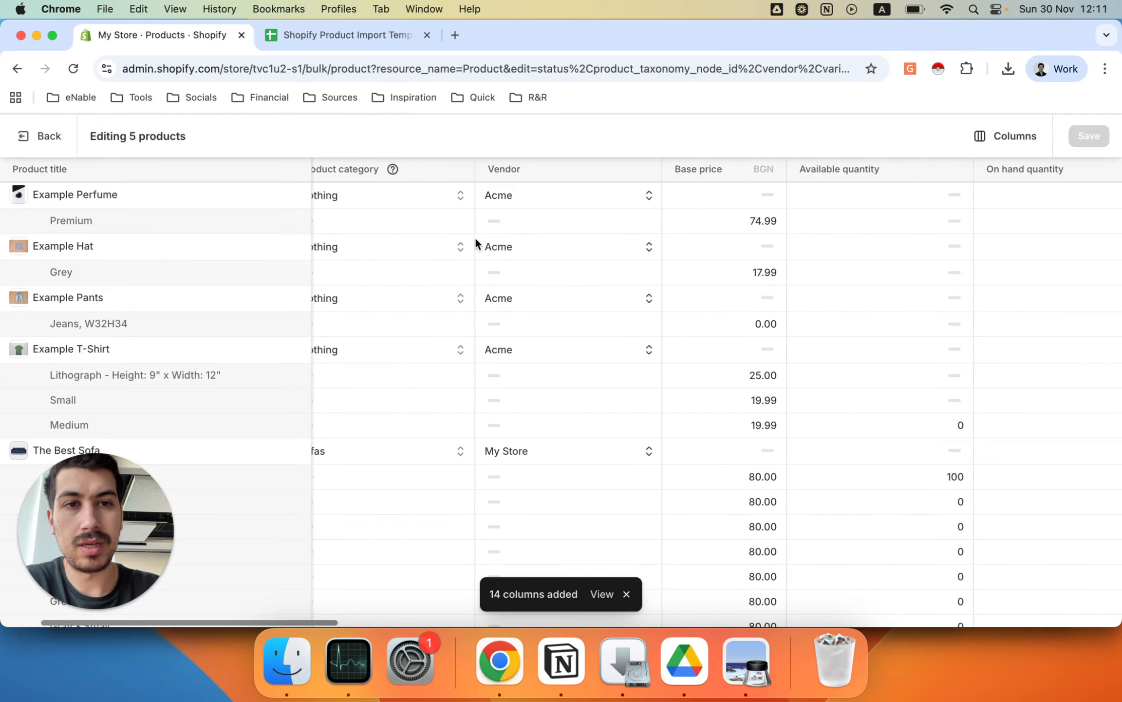
scroll(695, 324, left, 15)
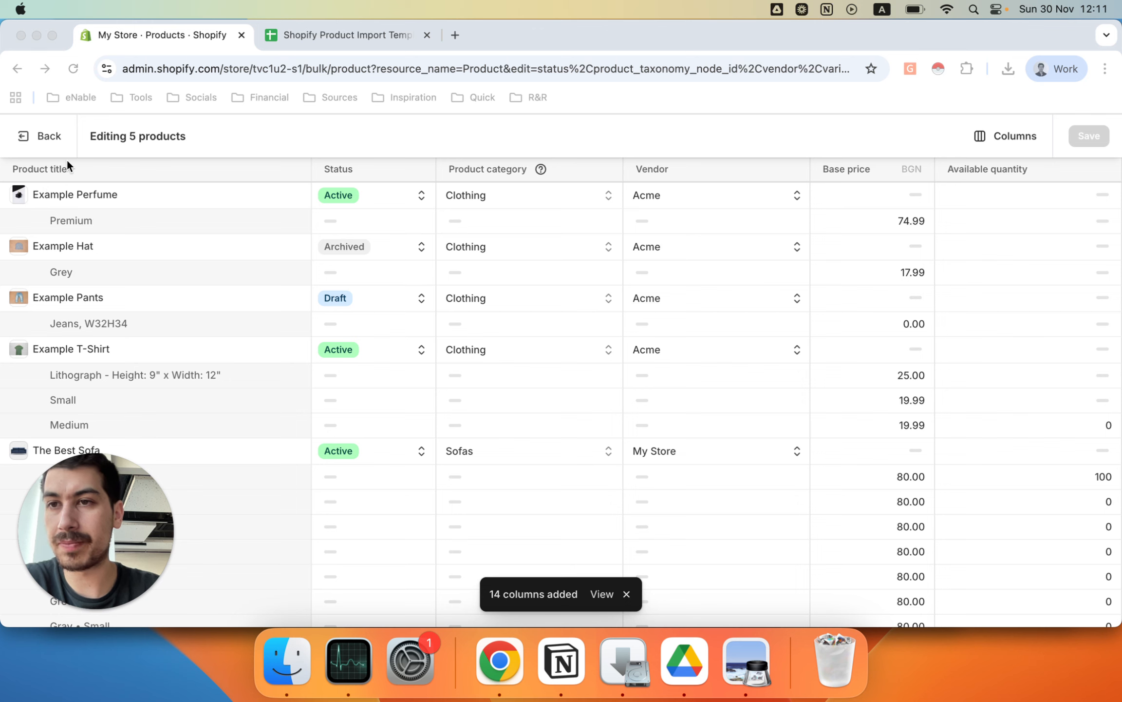
click(30, 136)
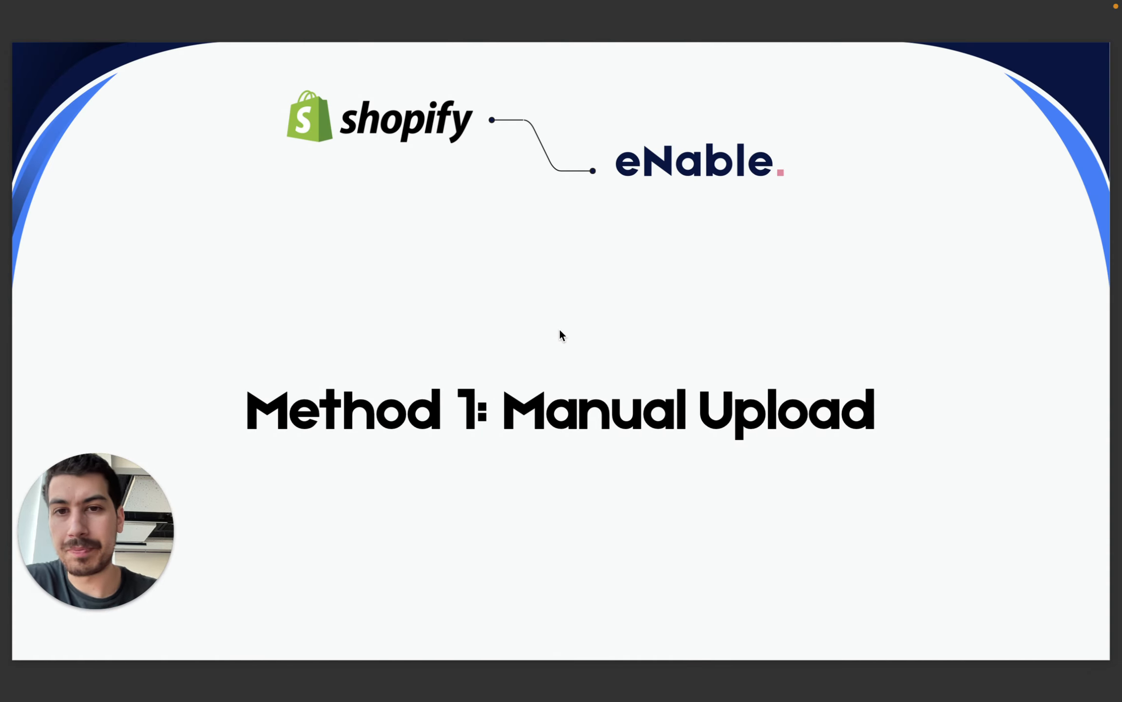
key(Right)
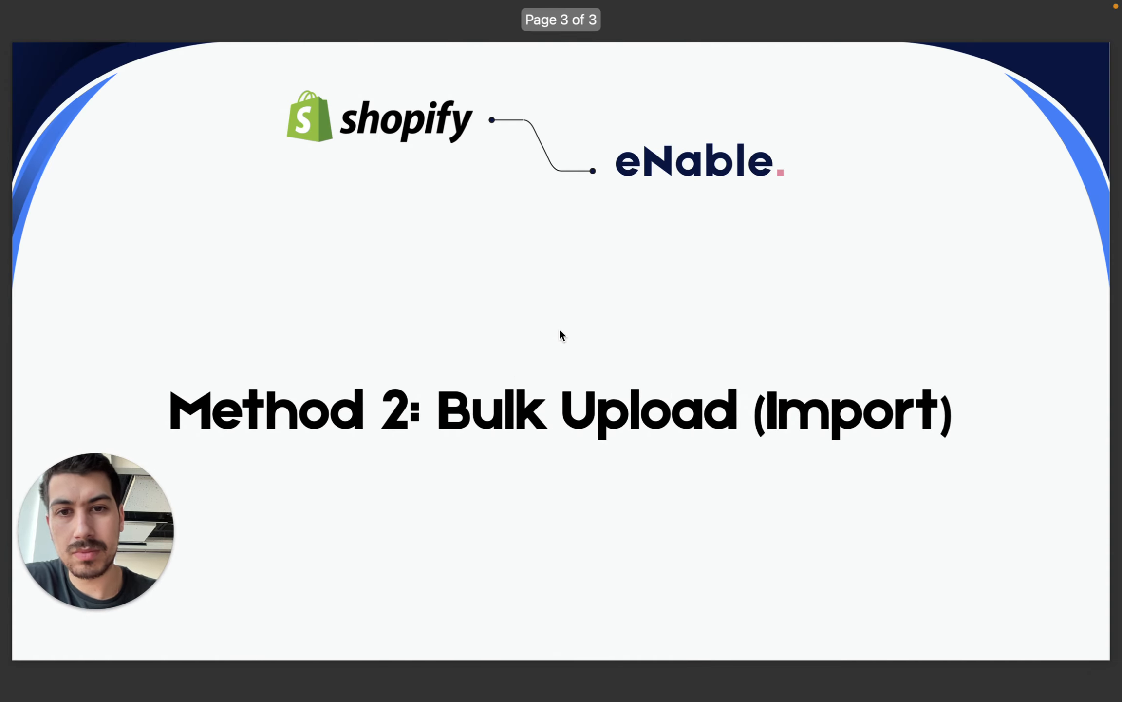
key(Home)
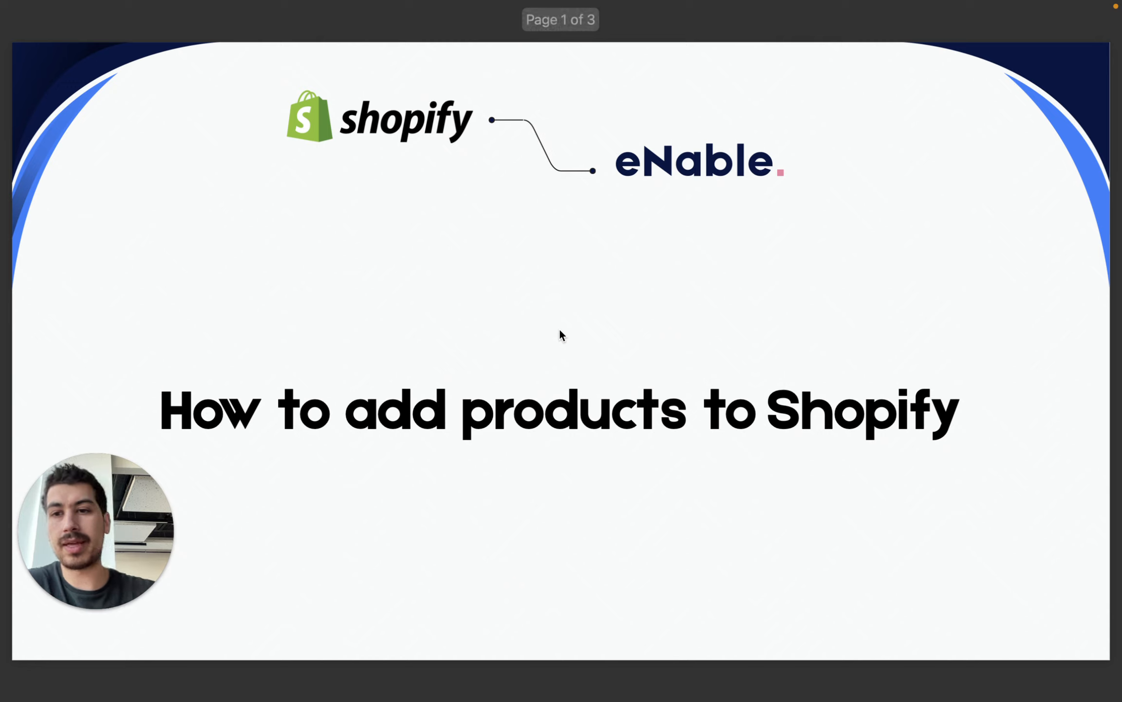